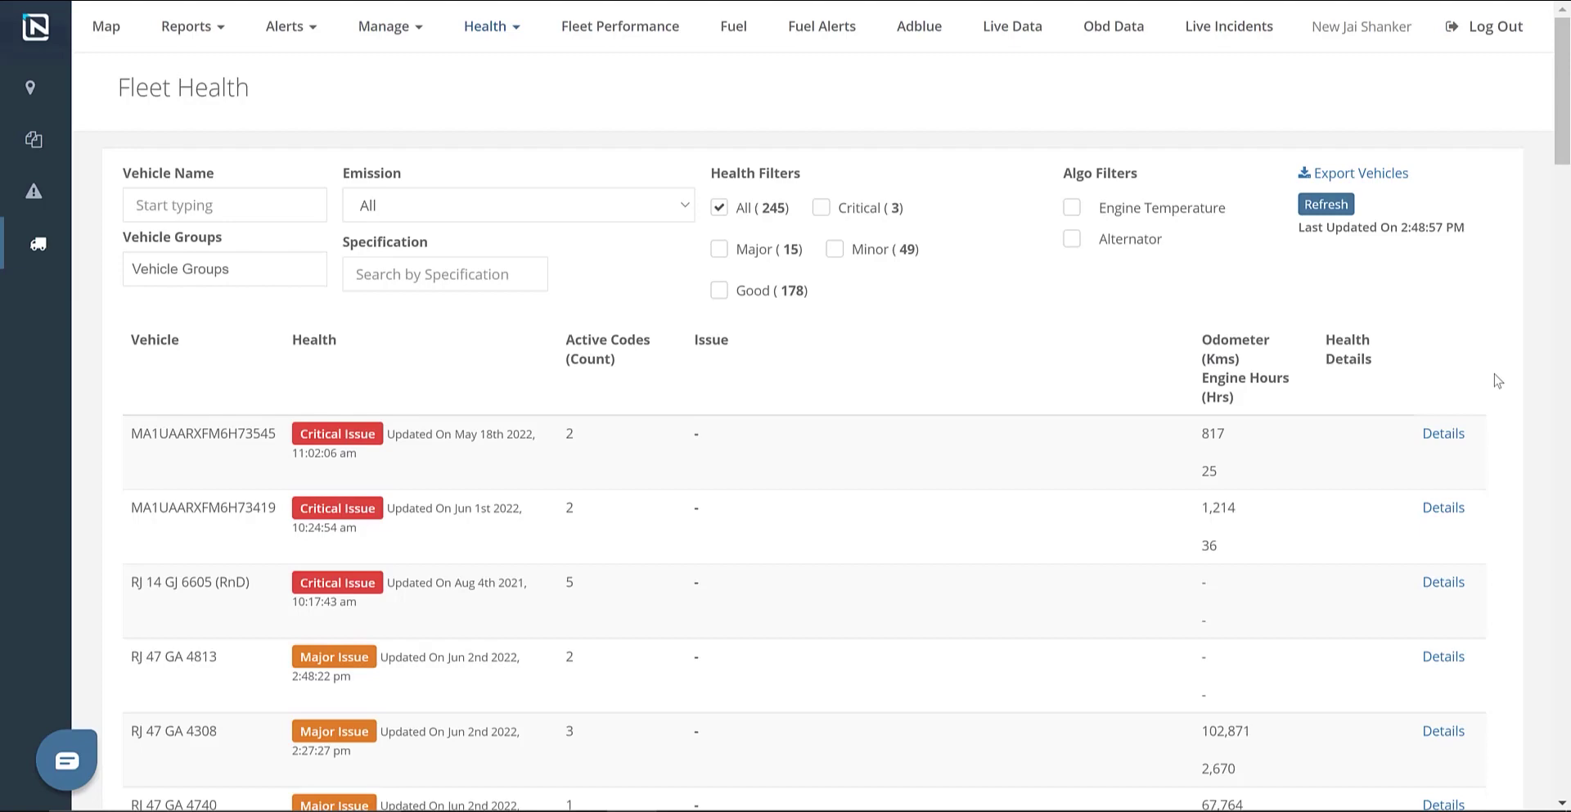
Step: Go to Fleet Health under the Health menu to list all 245 vehicles by health status
click(505, 22)
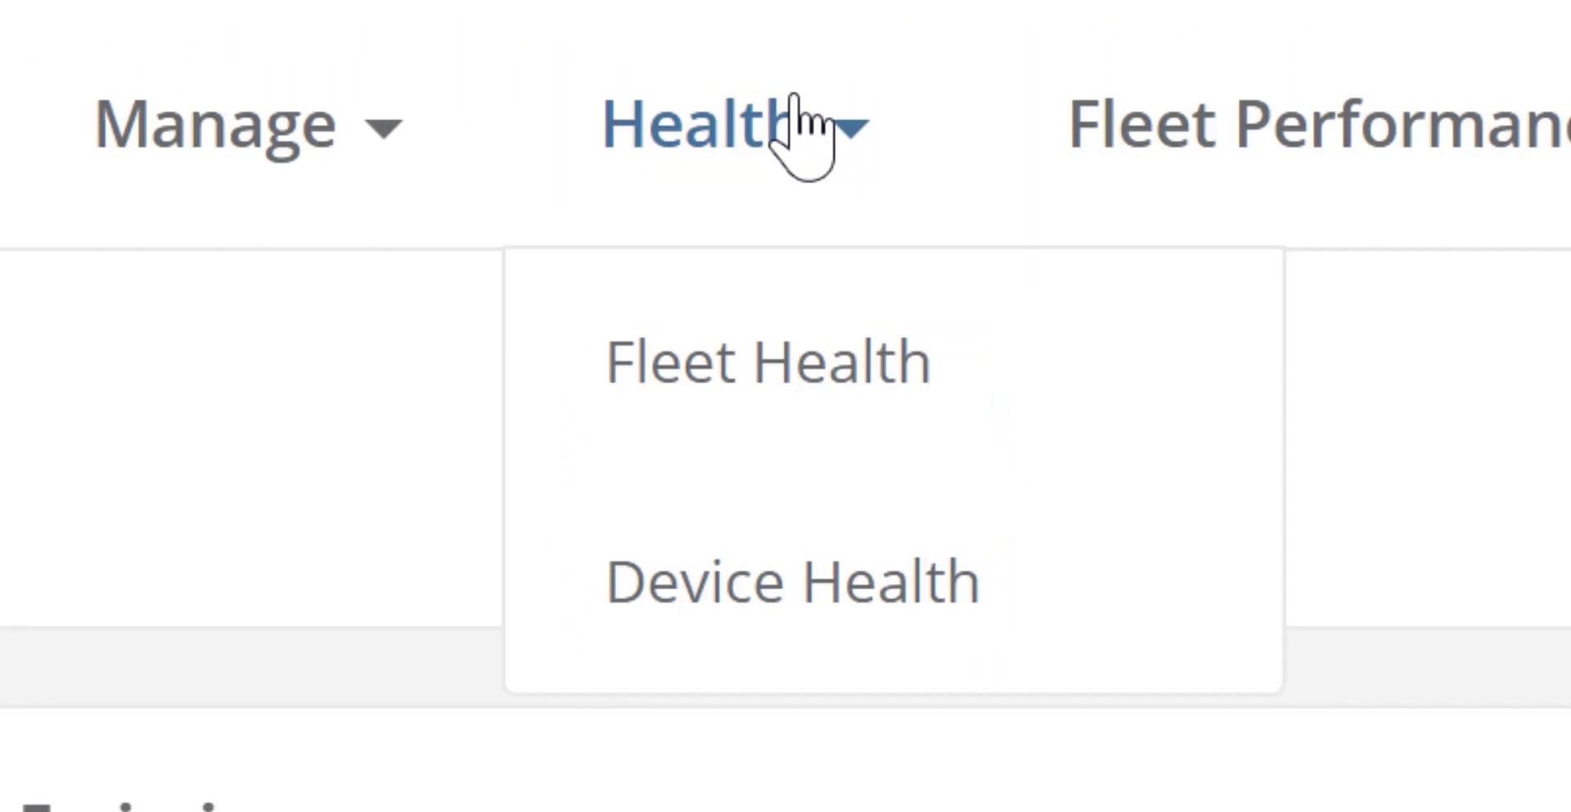
click(729, 360)
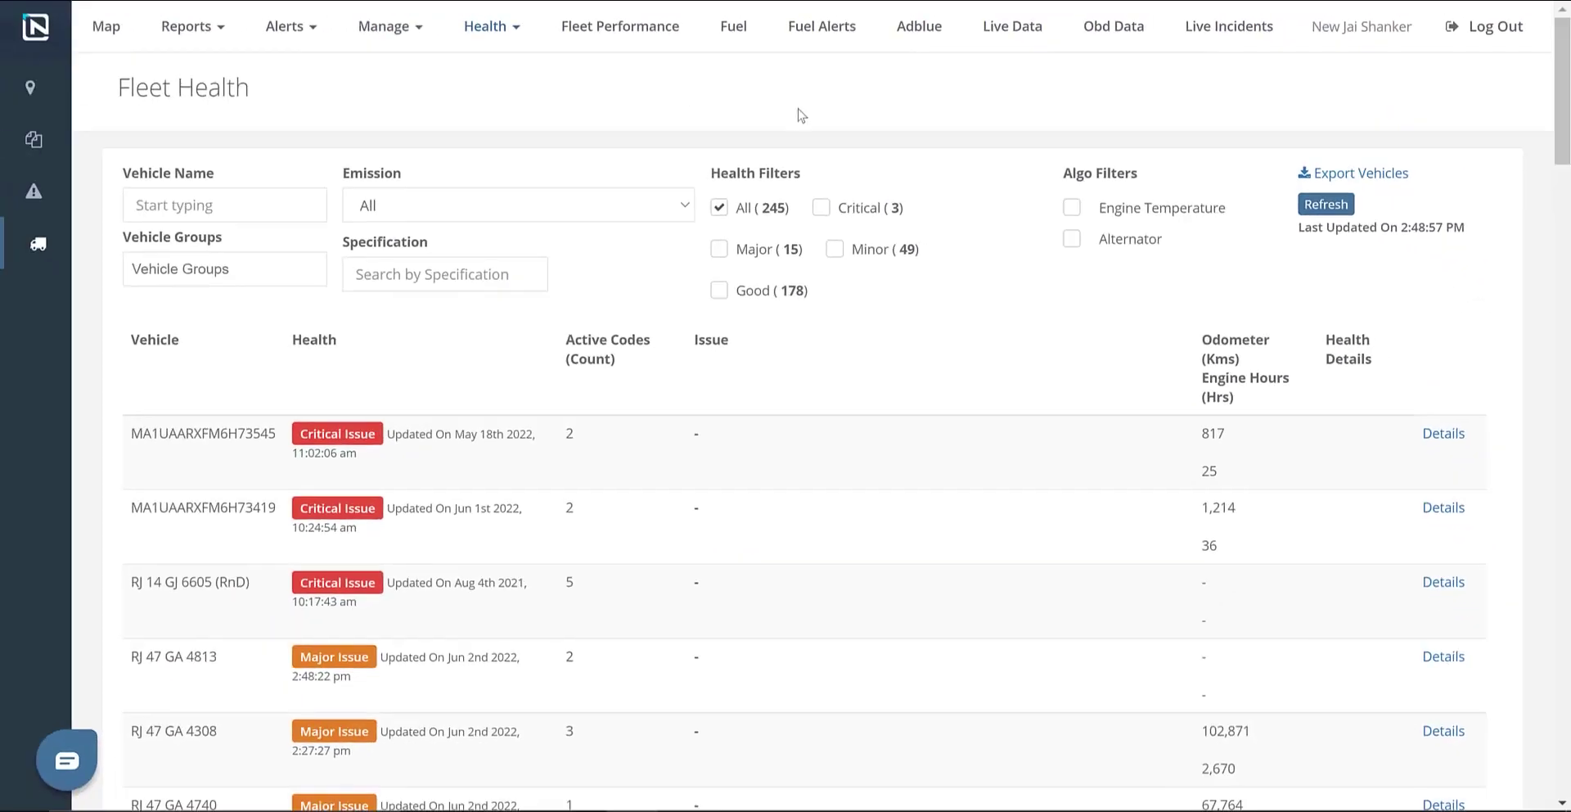
click(822, 209)
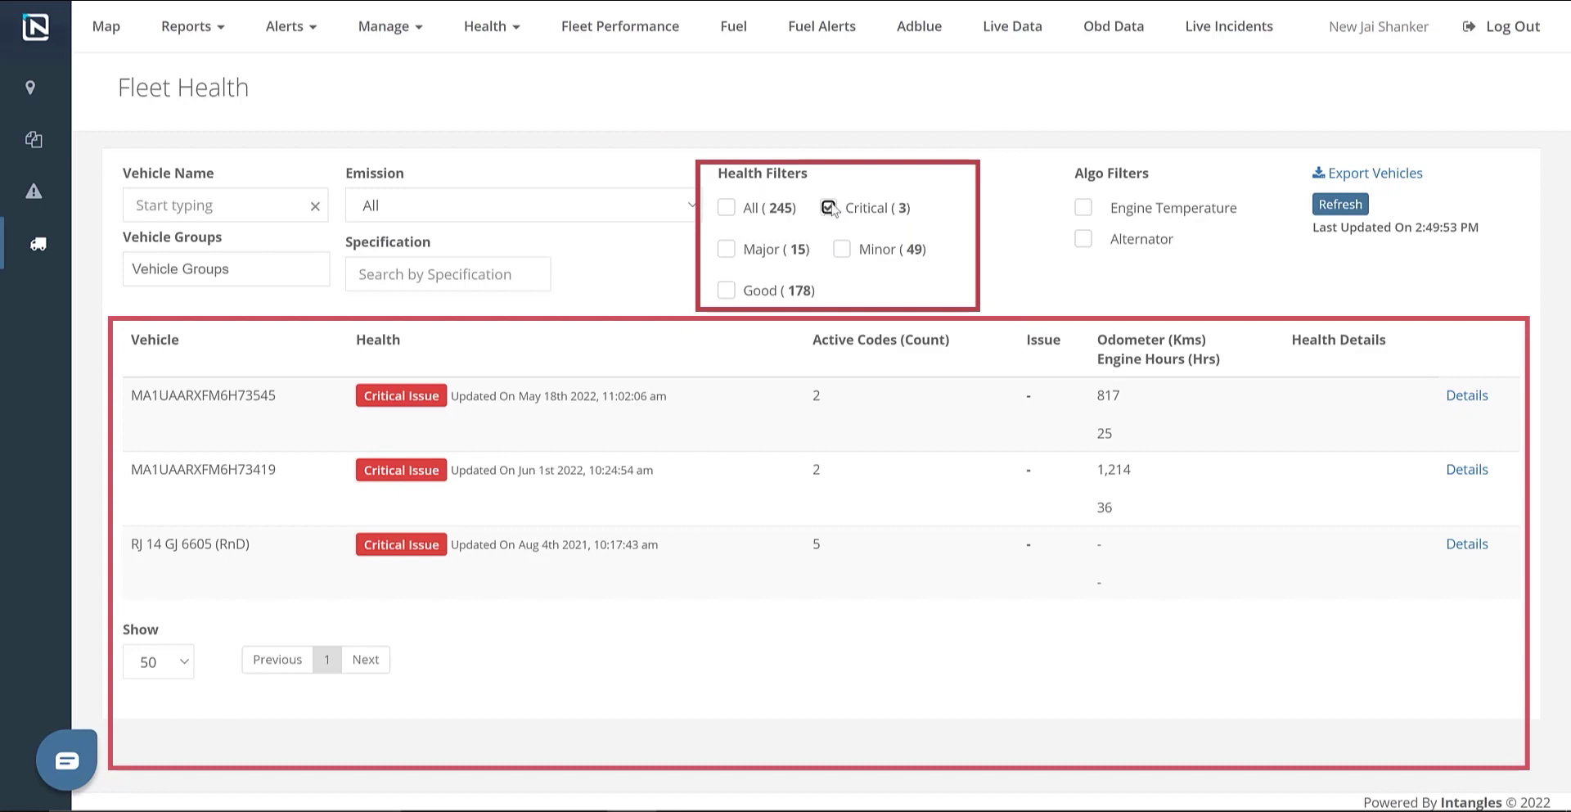
click(828, 208)
click(720, 249)
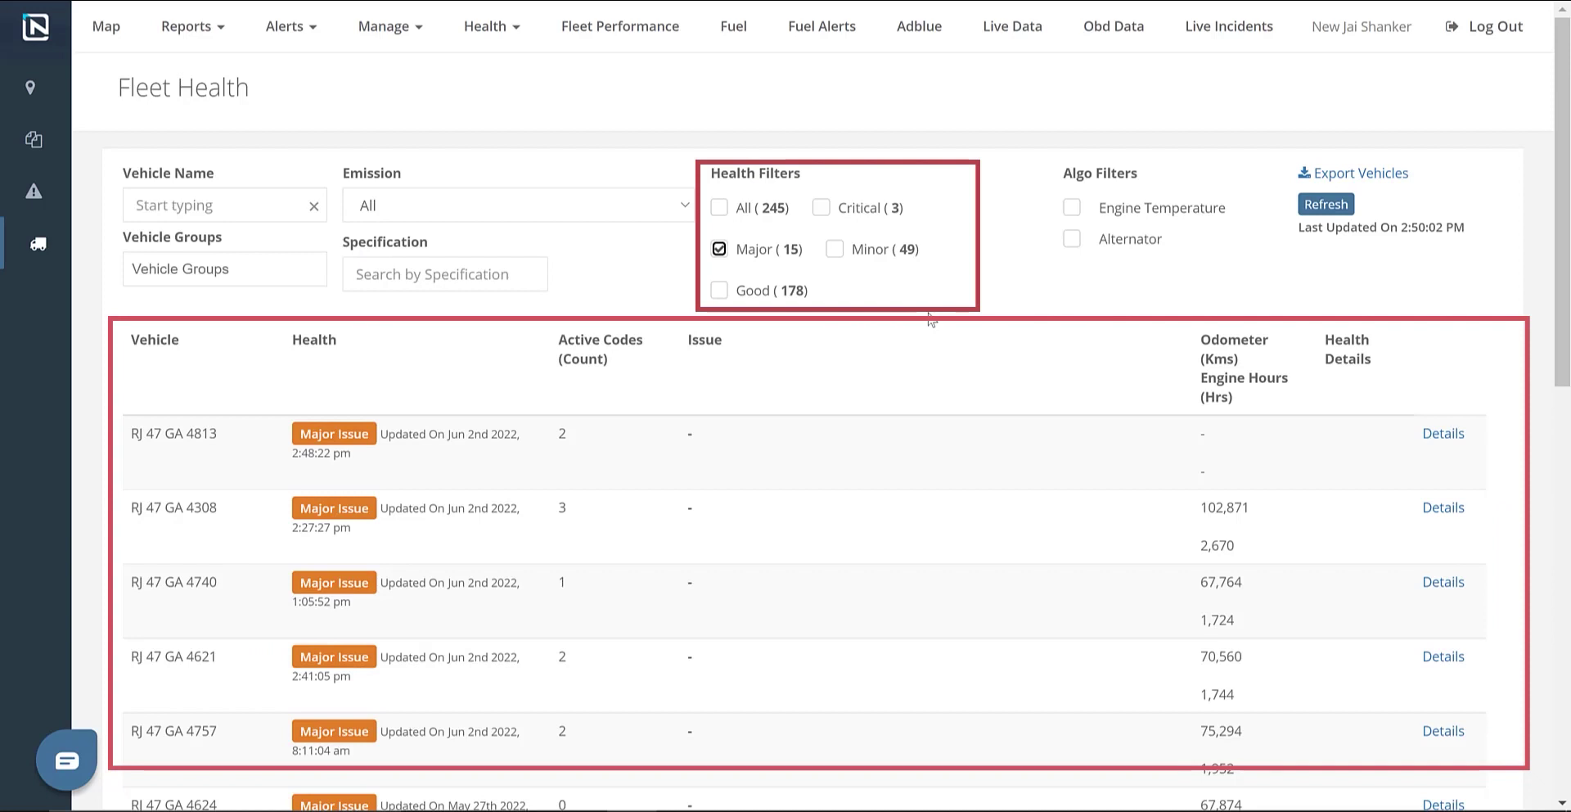
click(719, 250)
click(835, 248)
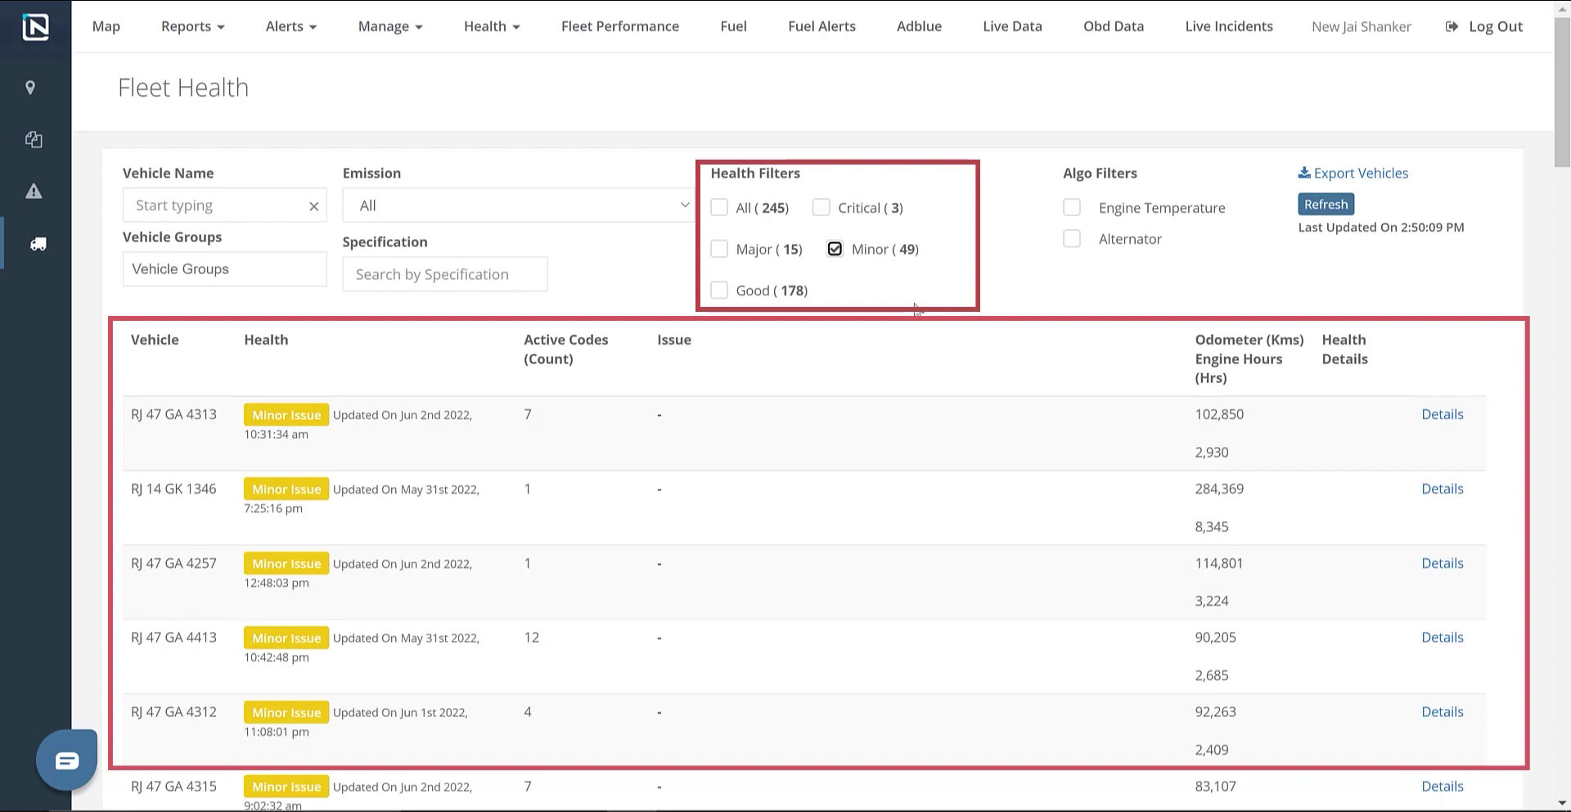
click(834, 249)
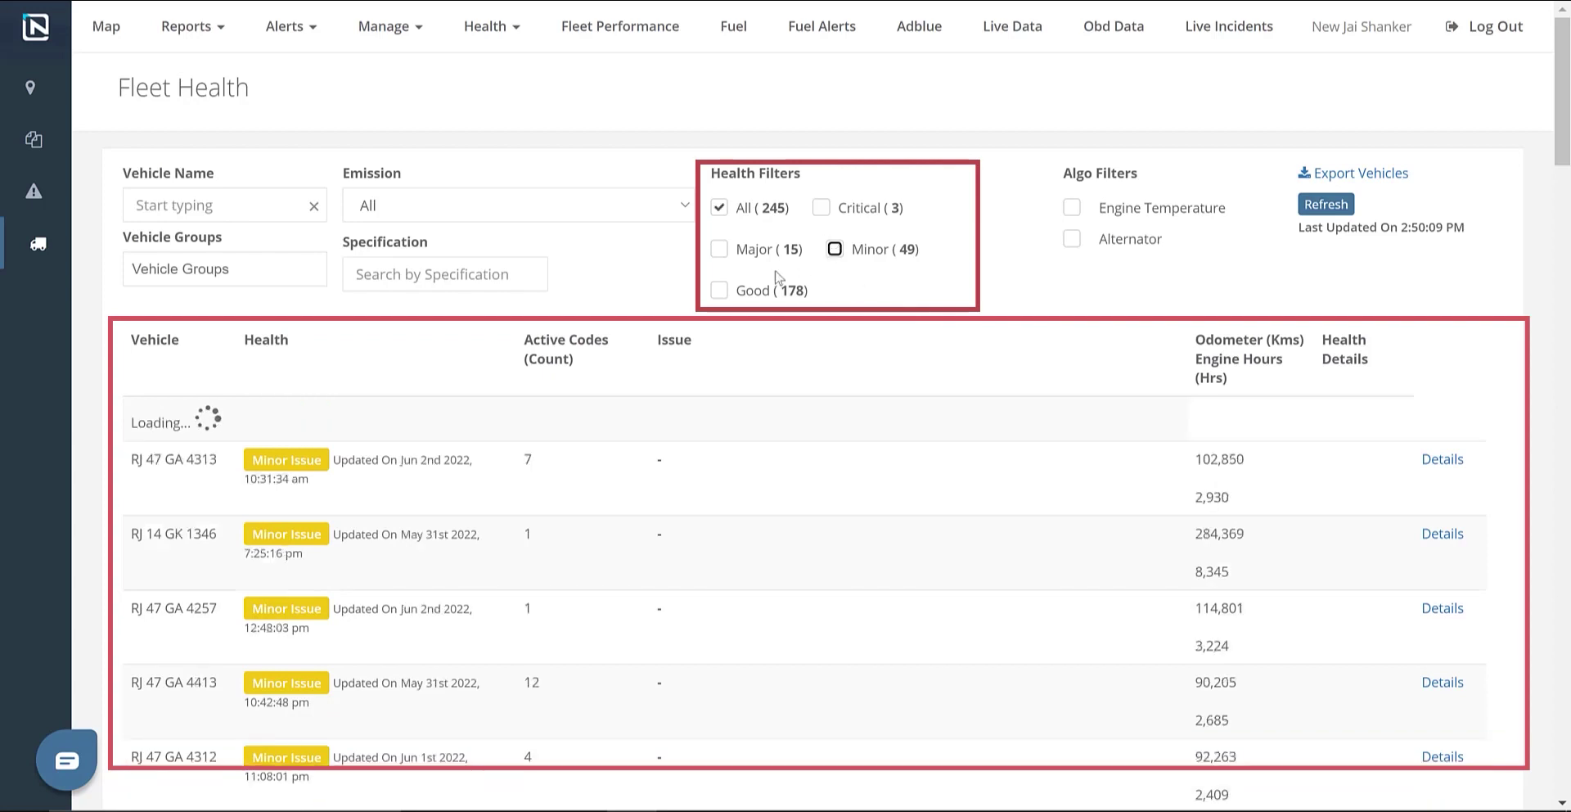
click(719, 291)
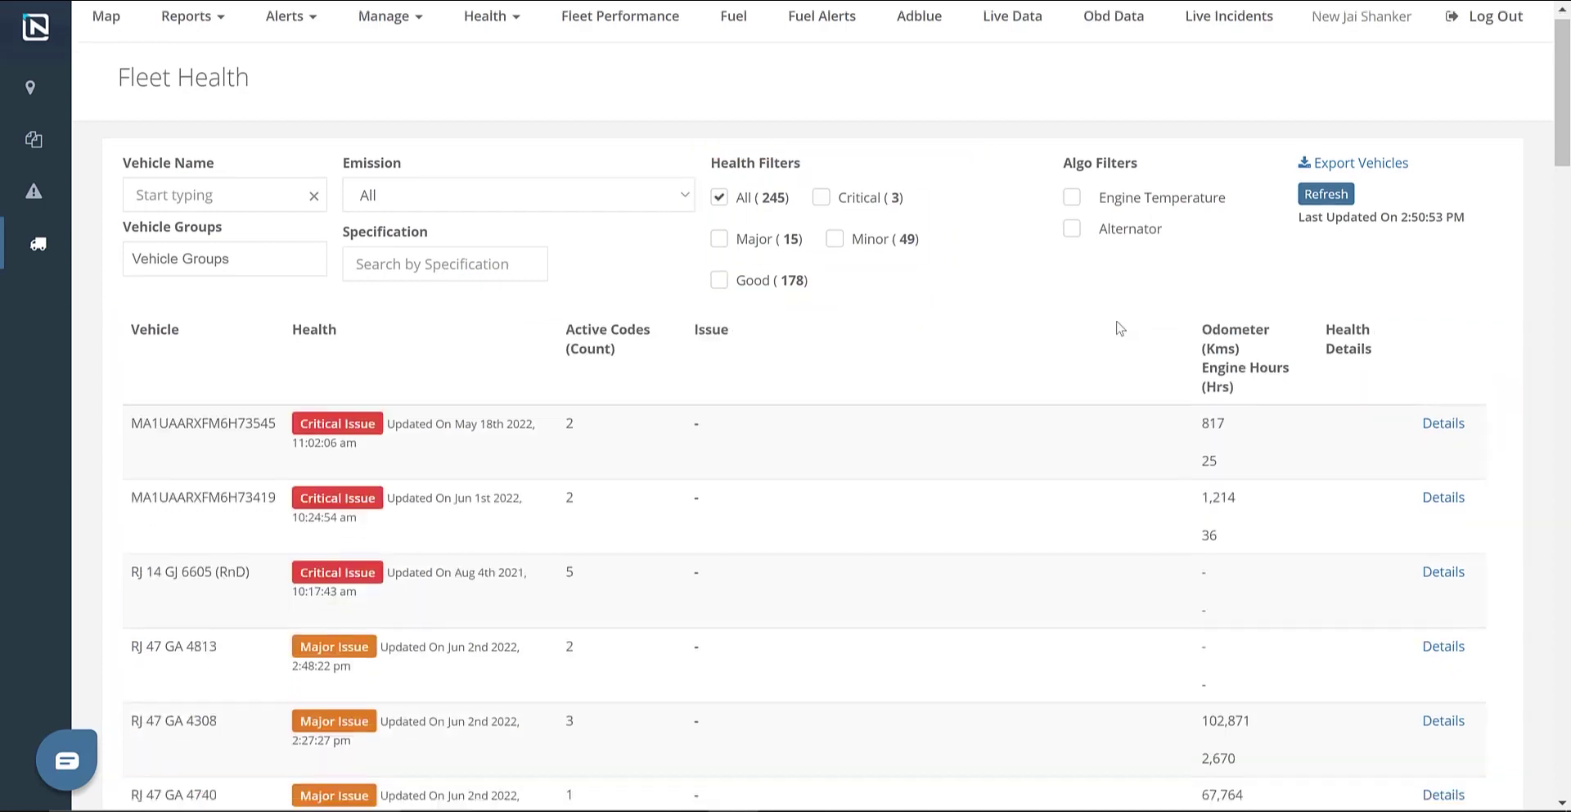
scroll(1117, 327, down, 3)
scroll(1119, 327, down, 5)
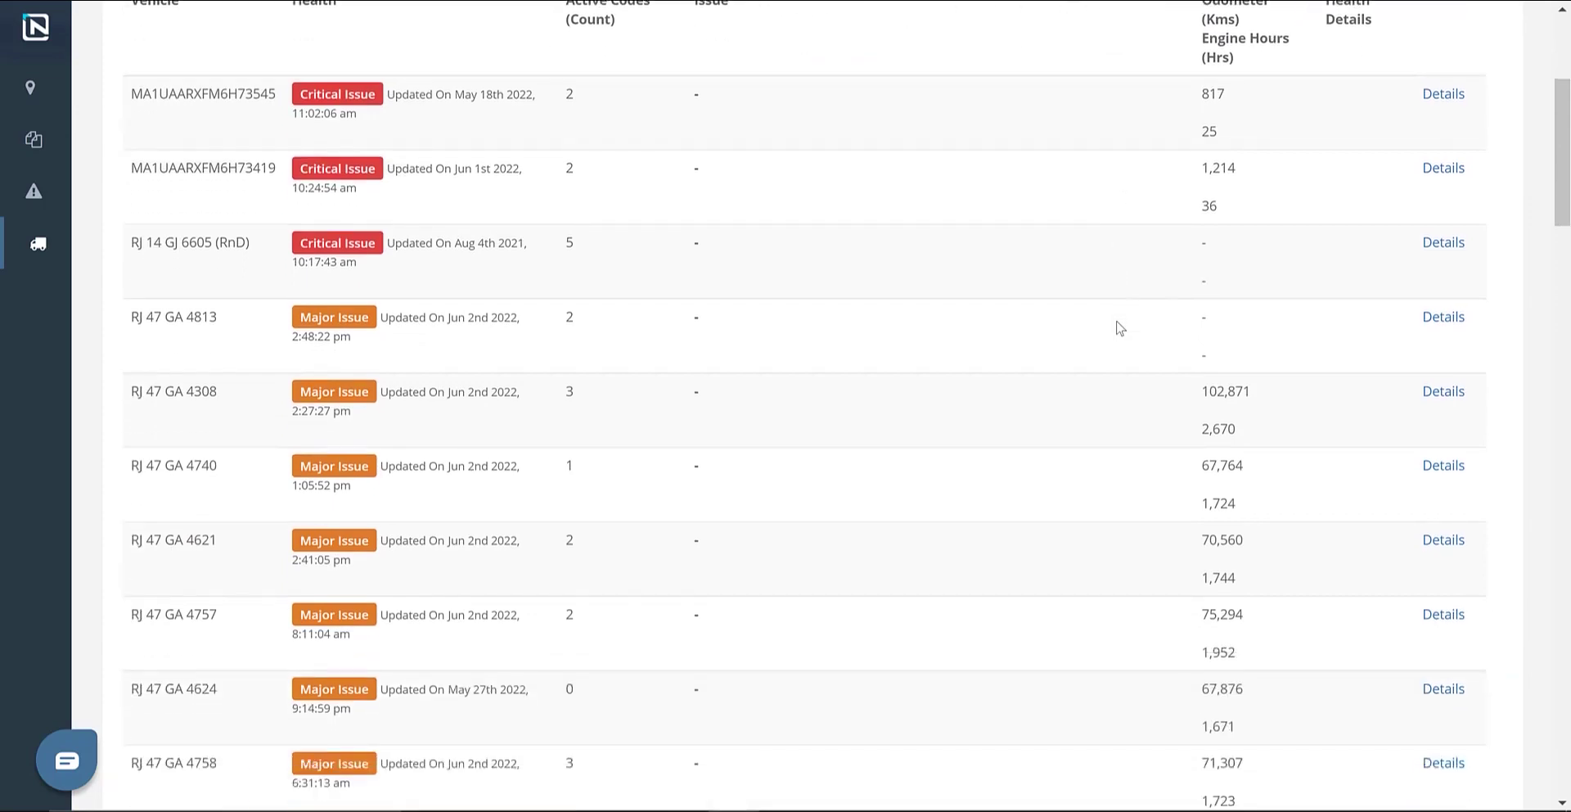
scroll(1120, 327, down, 5)
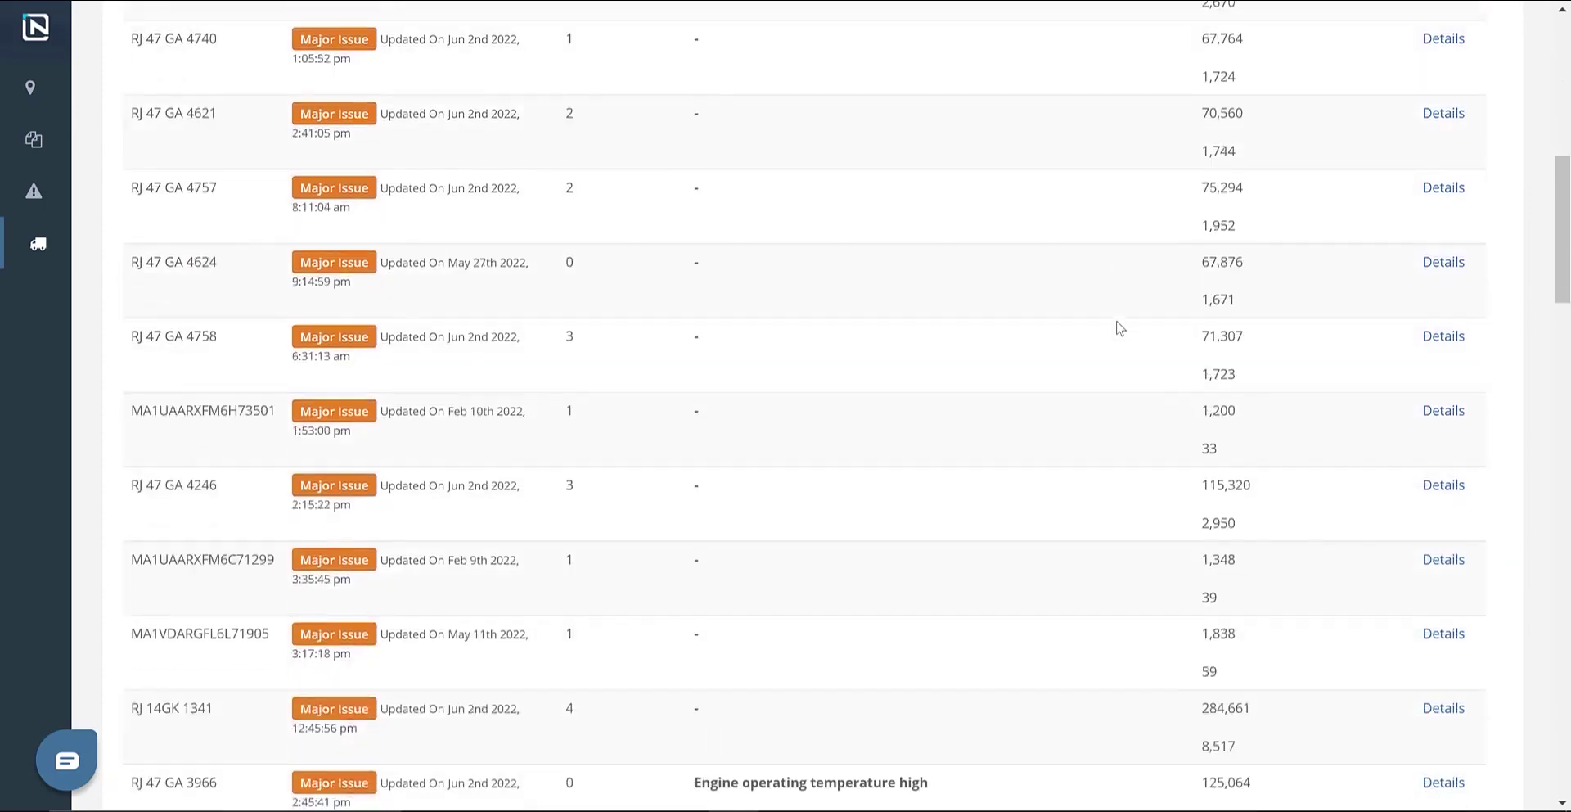
scroll(1120, 328, down, 6)
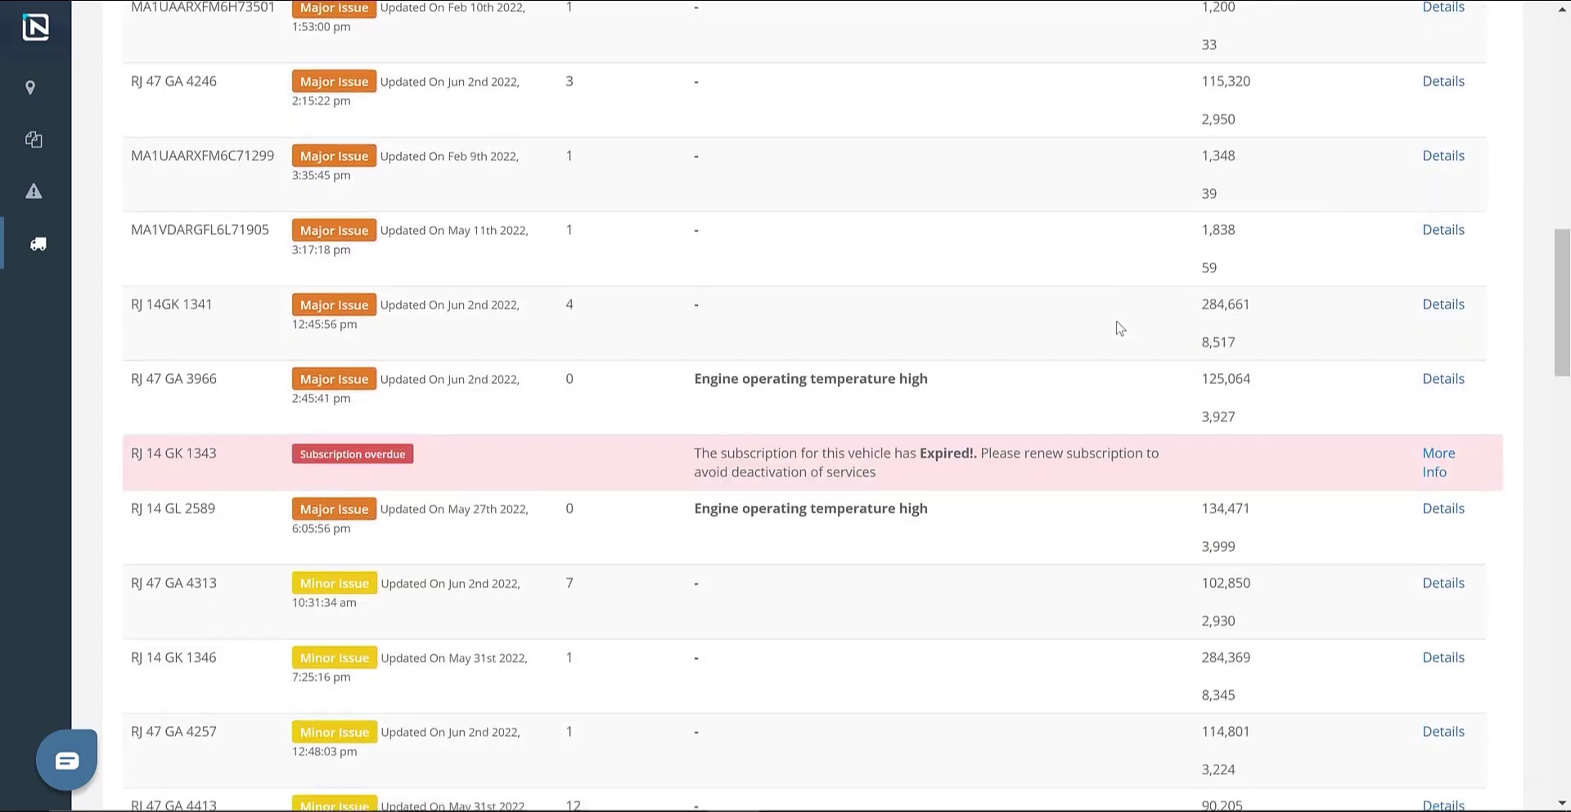
scroll(1119, 327, down, 5)
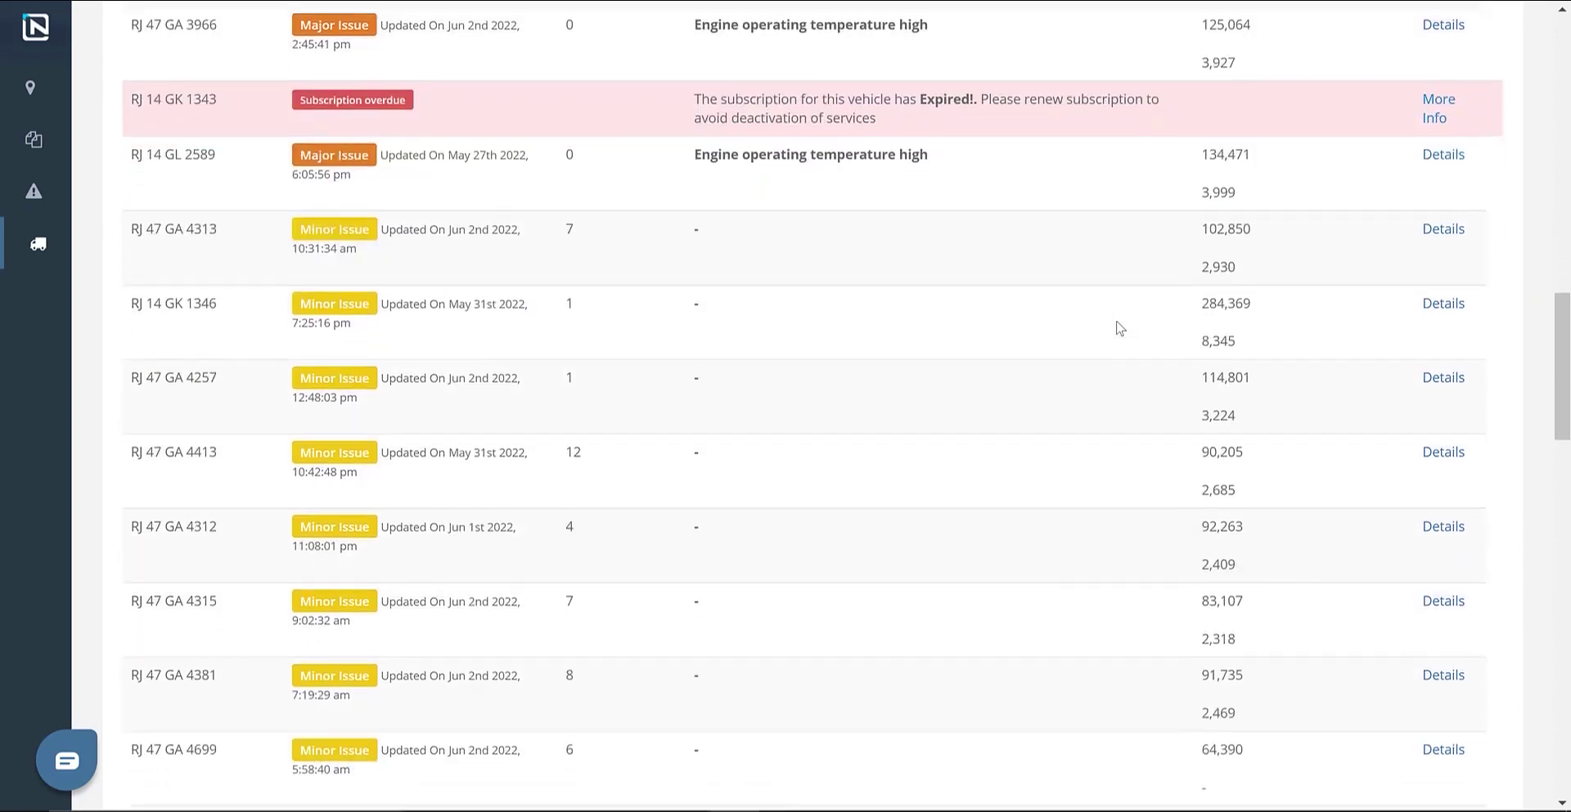
scroll(1120, 327, down, 3)
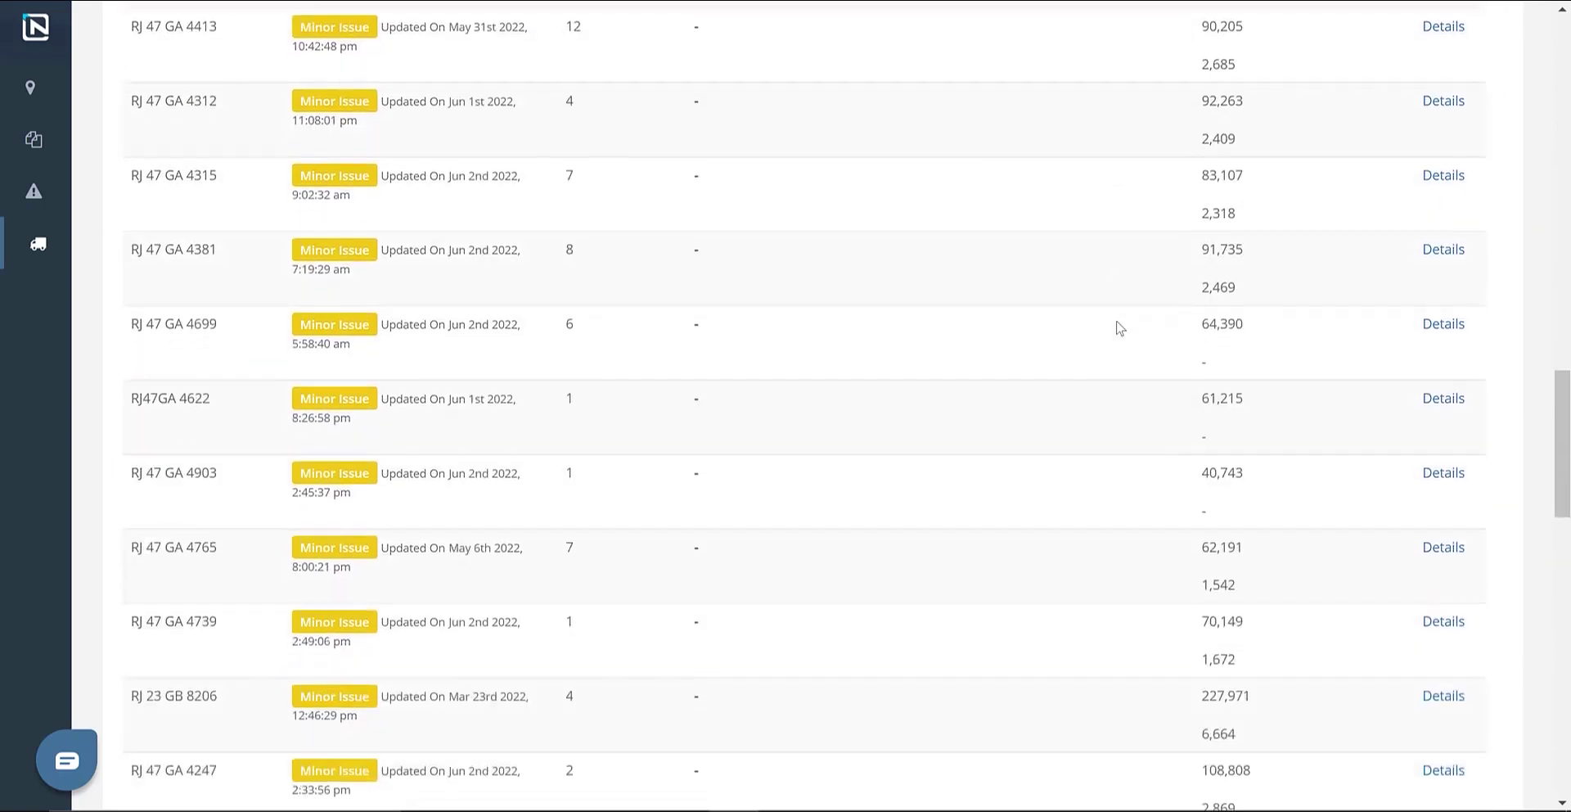
scroll(1119, 328, up, 10)
scroll(1120, 328, up, 11)
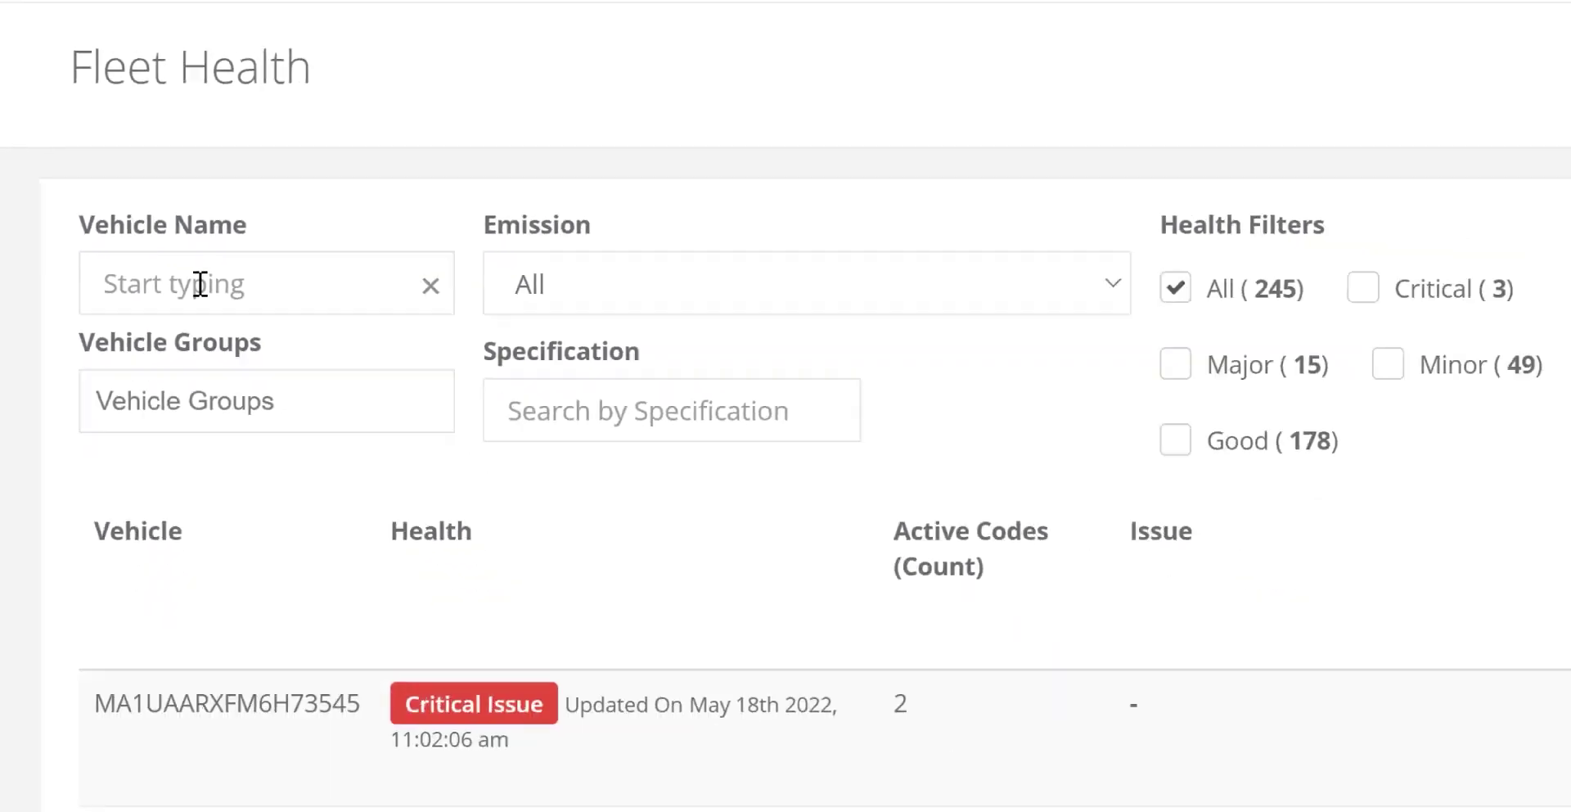
click(200, 284)
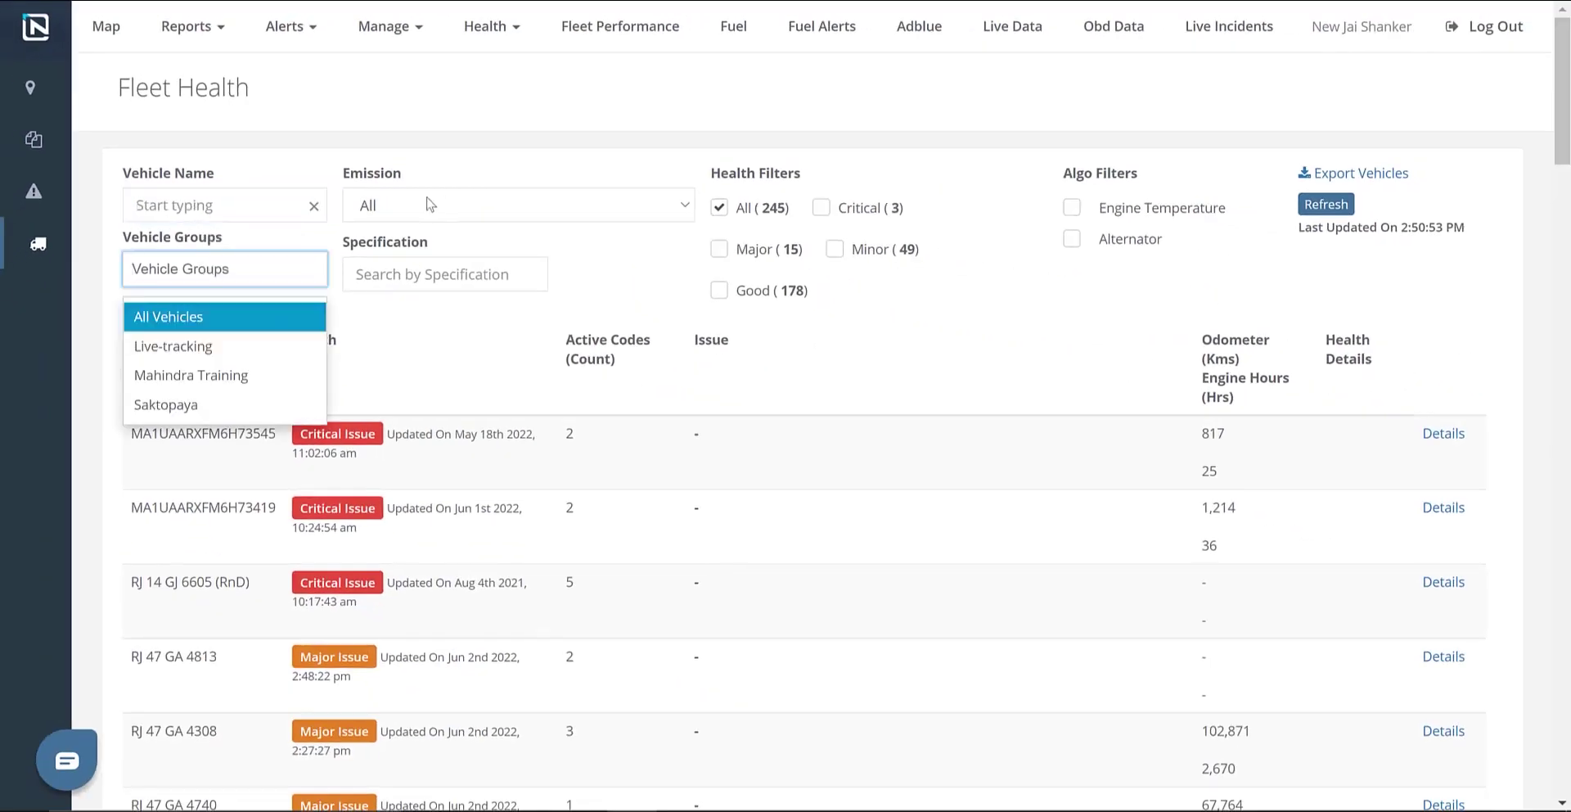
click(270, 199)
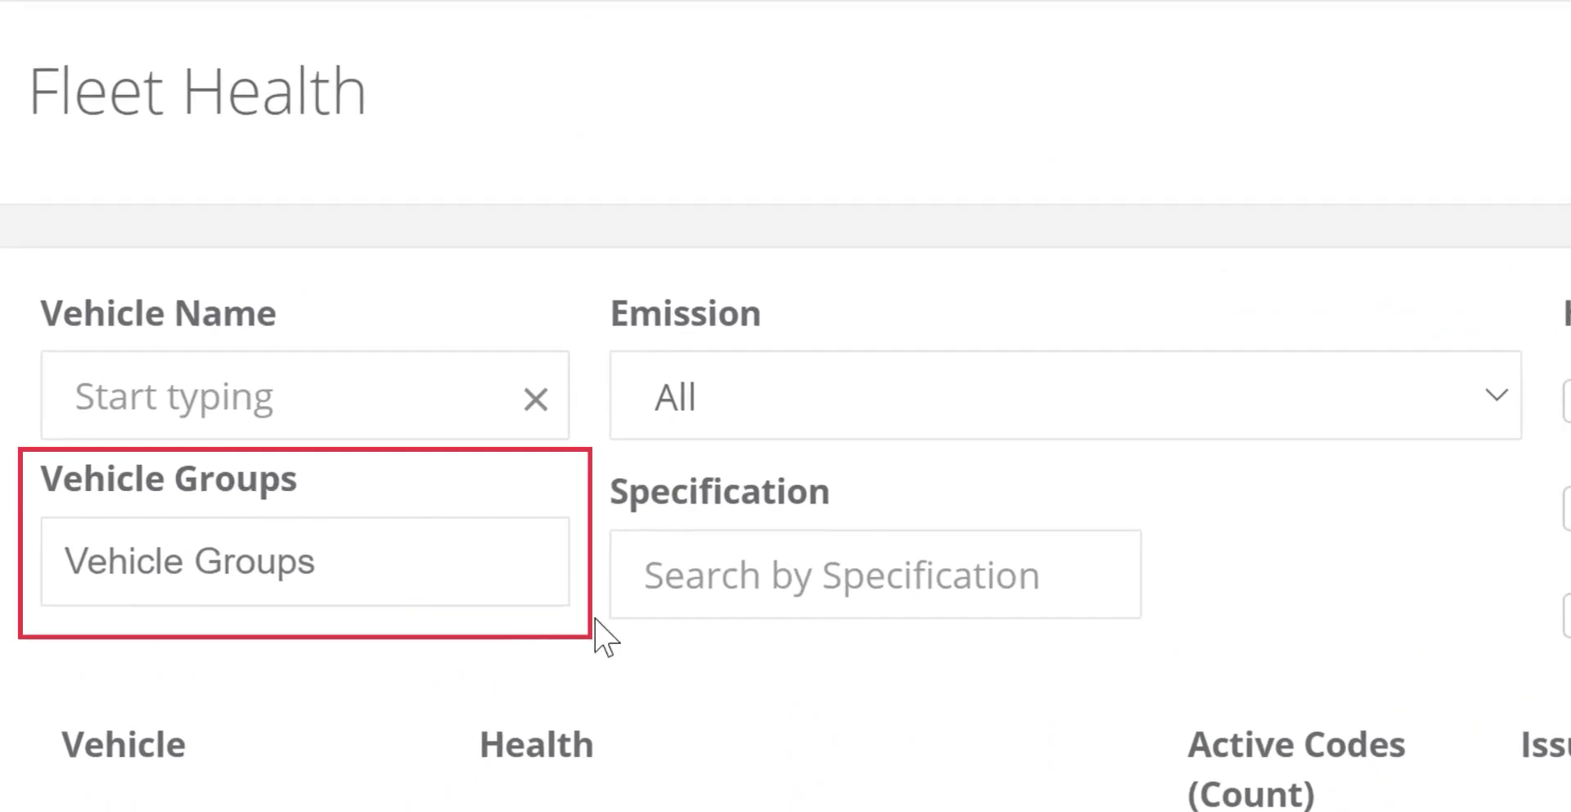
click(376, 450)
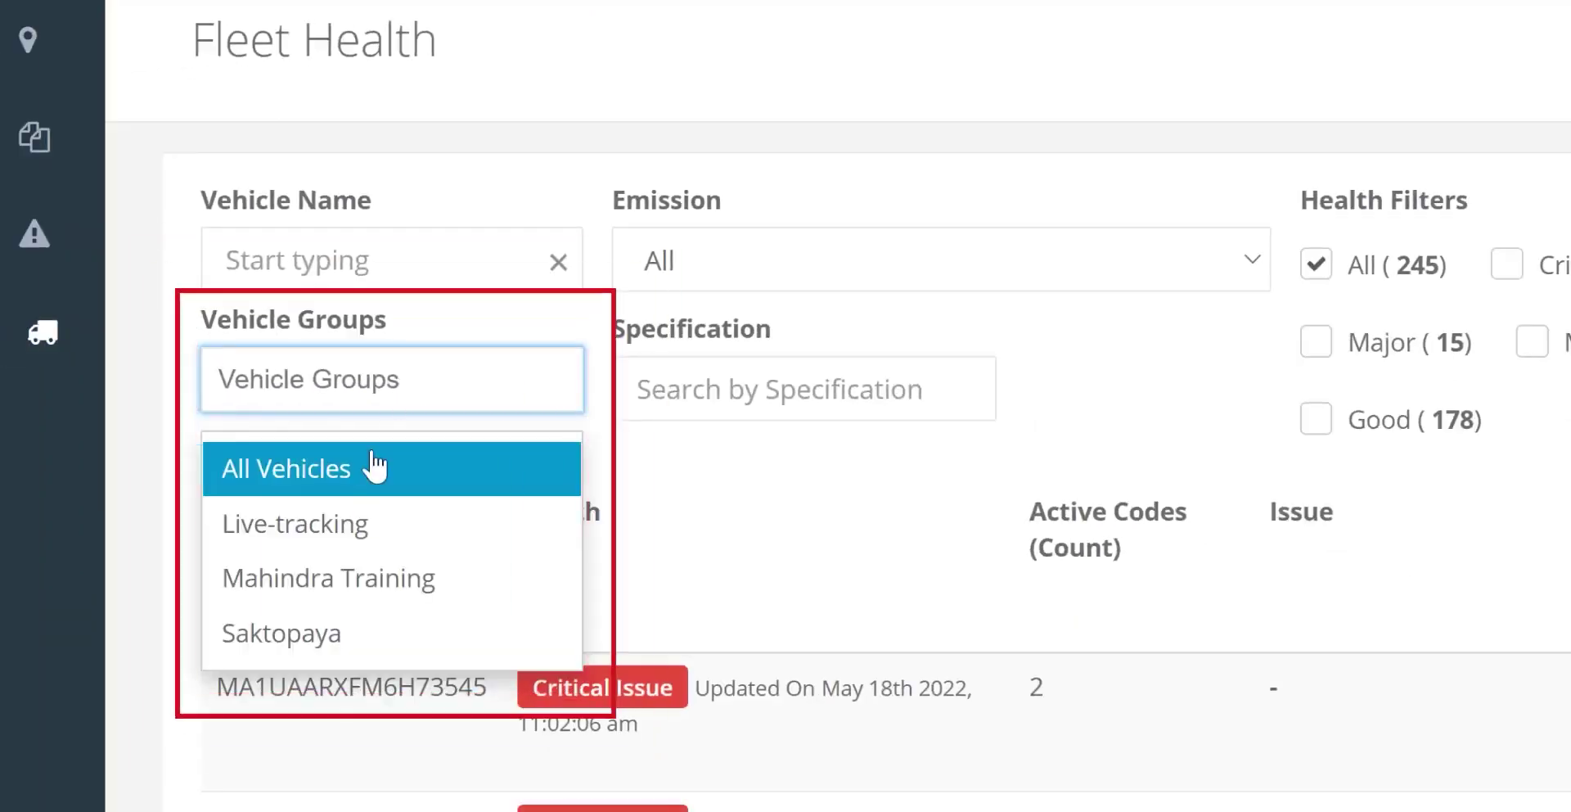
click(355, 475)
click(733, 500)
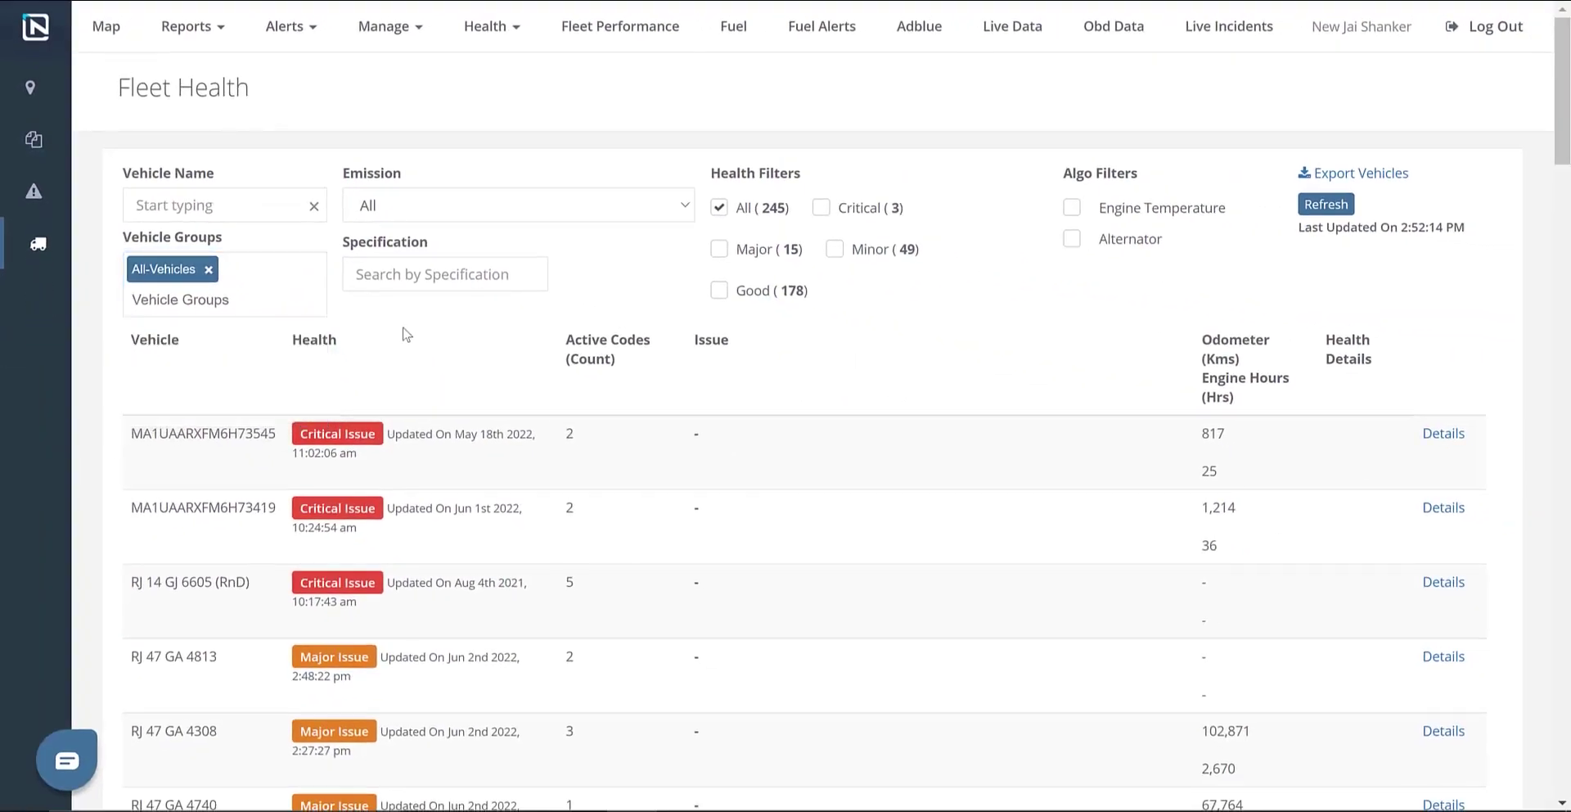
click(209, 275)
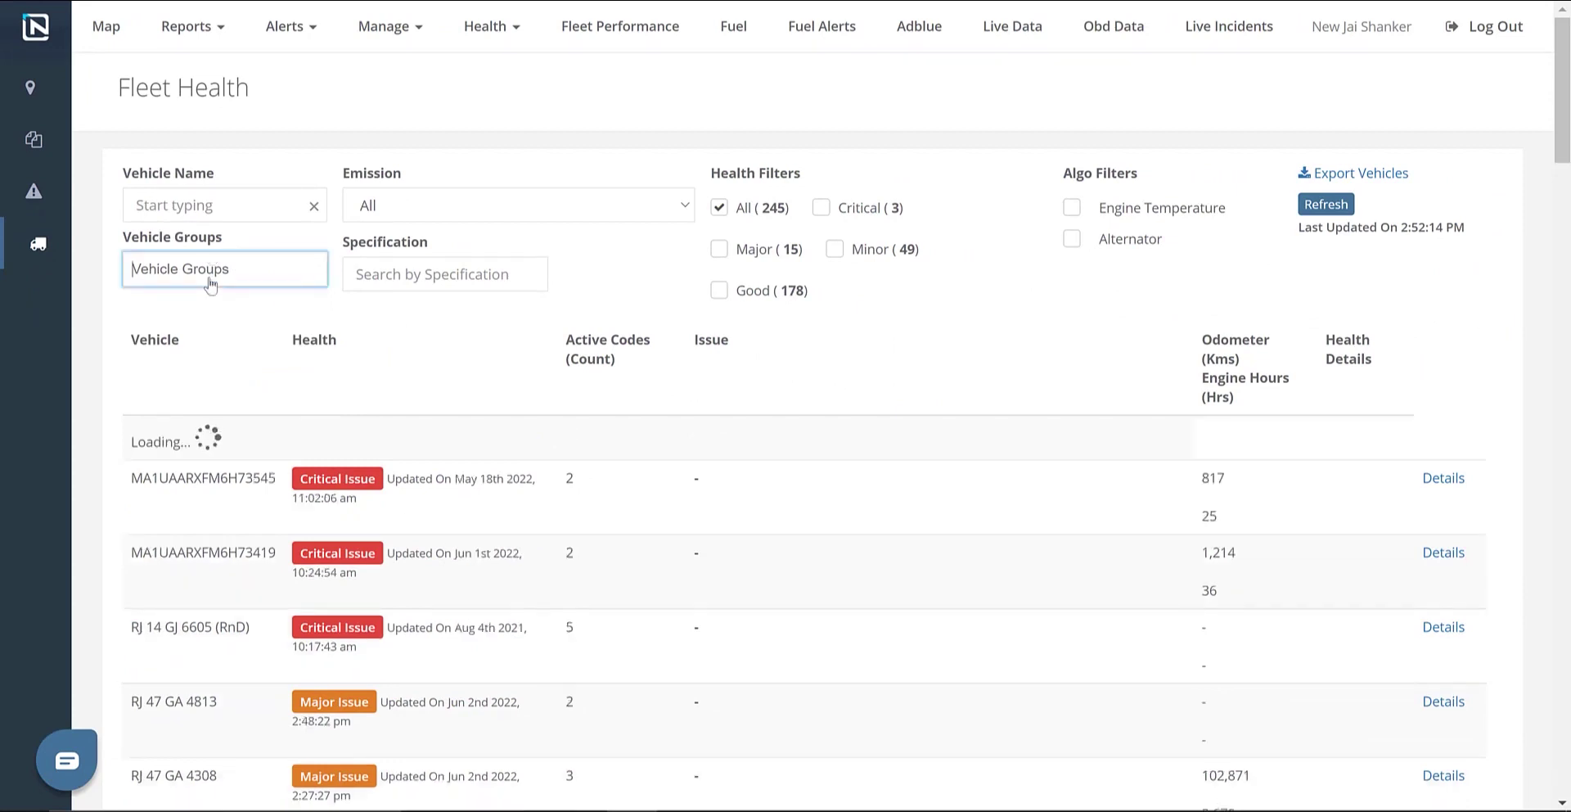
click(454, 316)
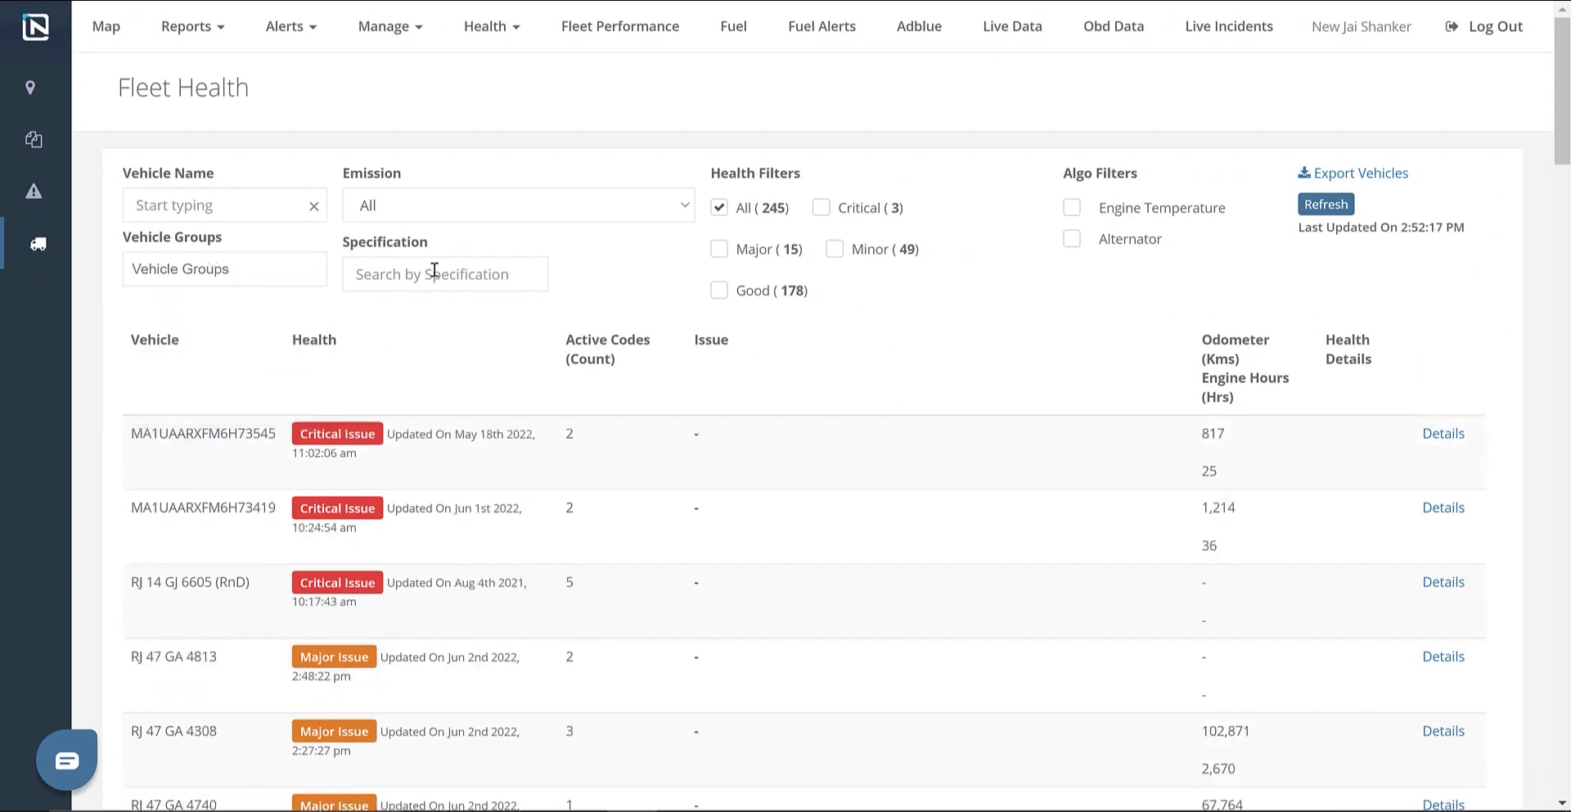
click(434, 271)
click(413, 313)
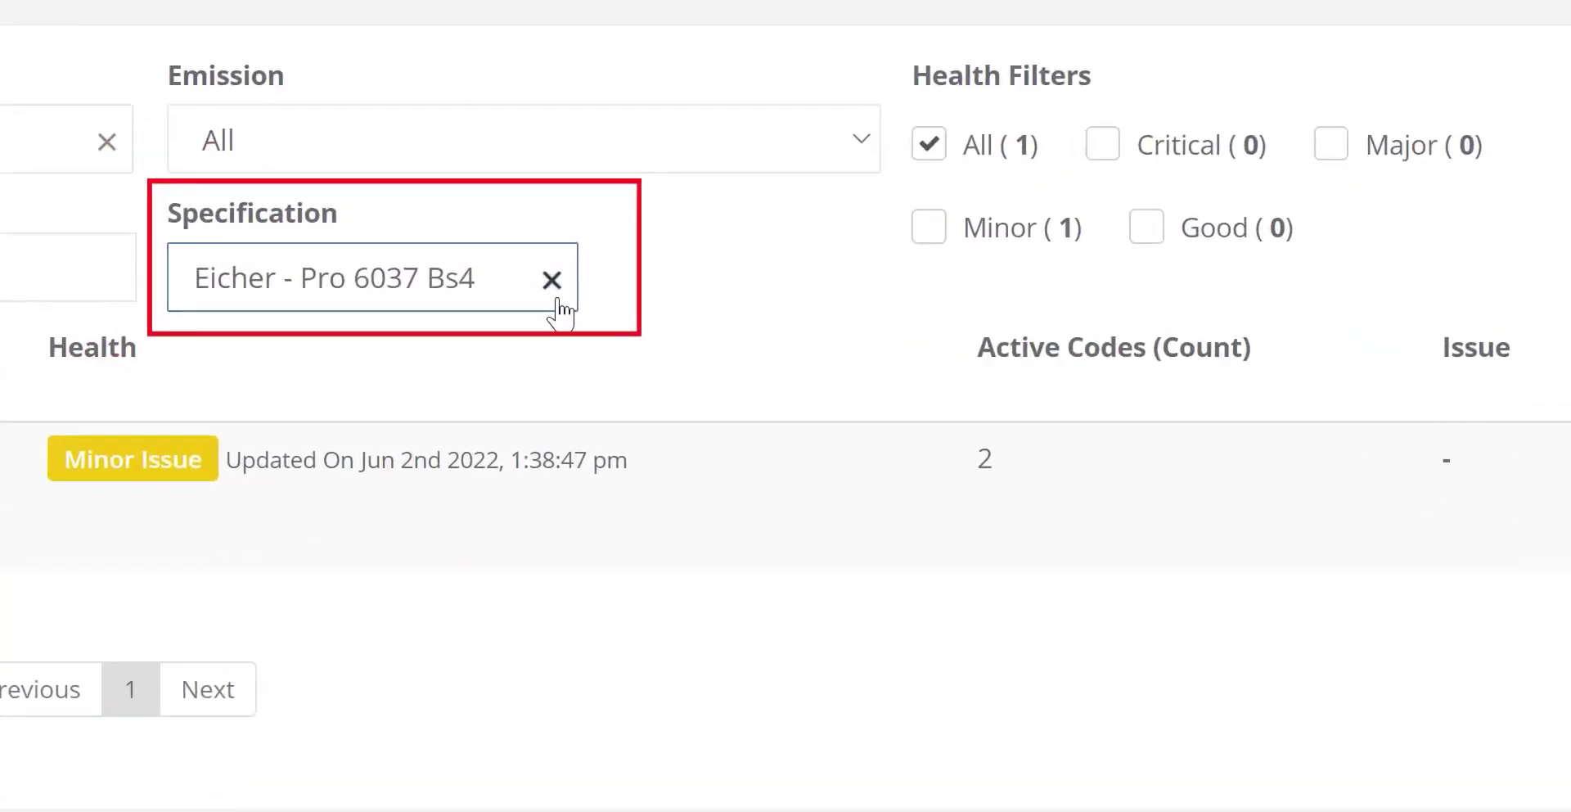
click(557, 296)
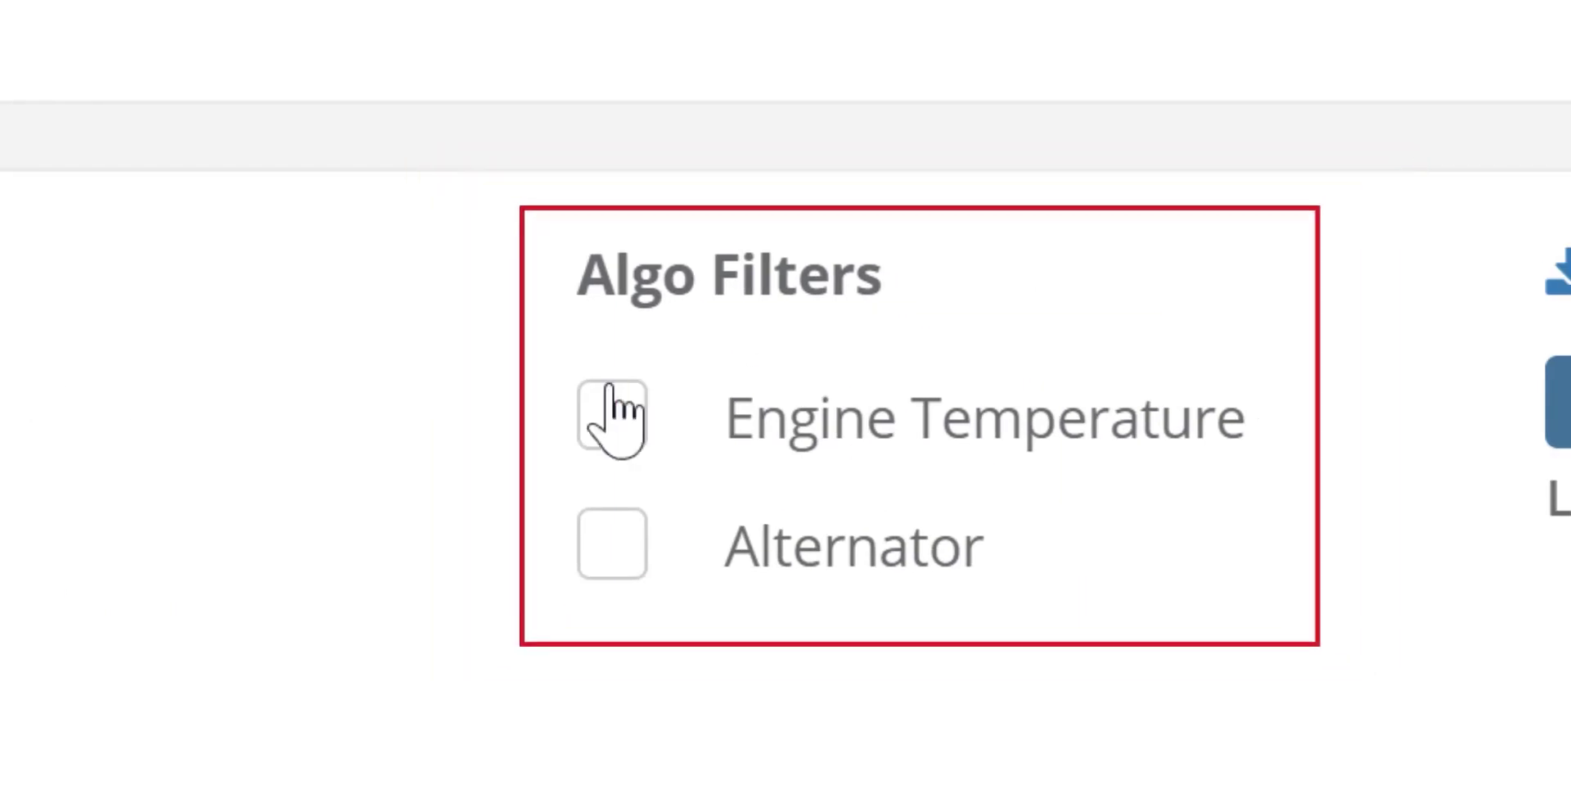
click(612, 414)
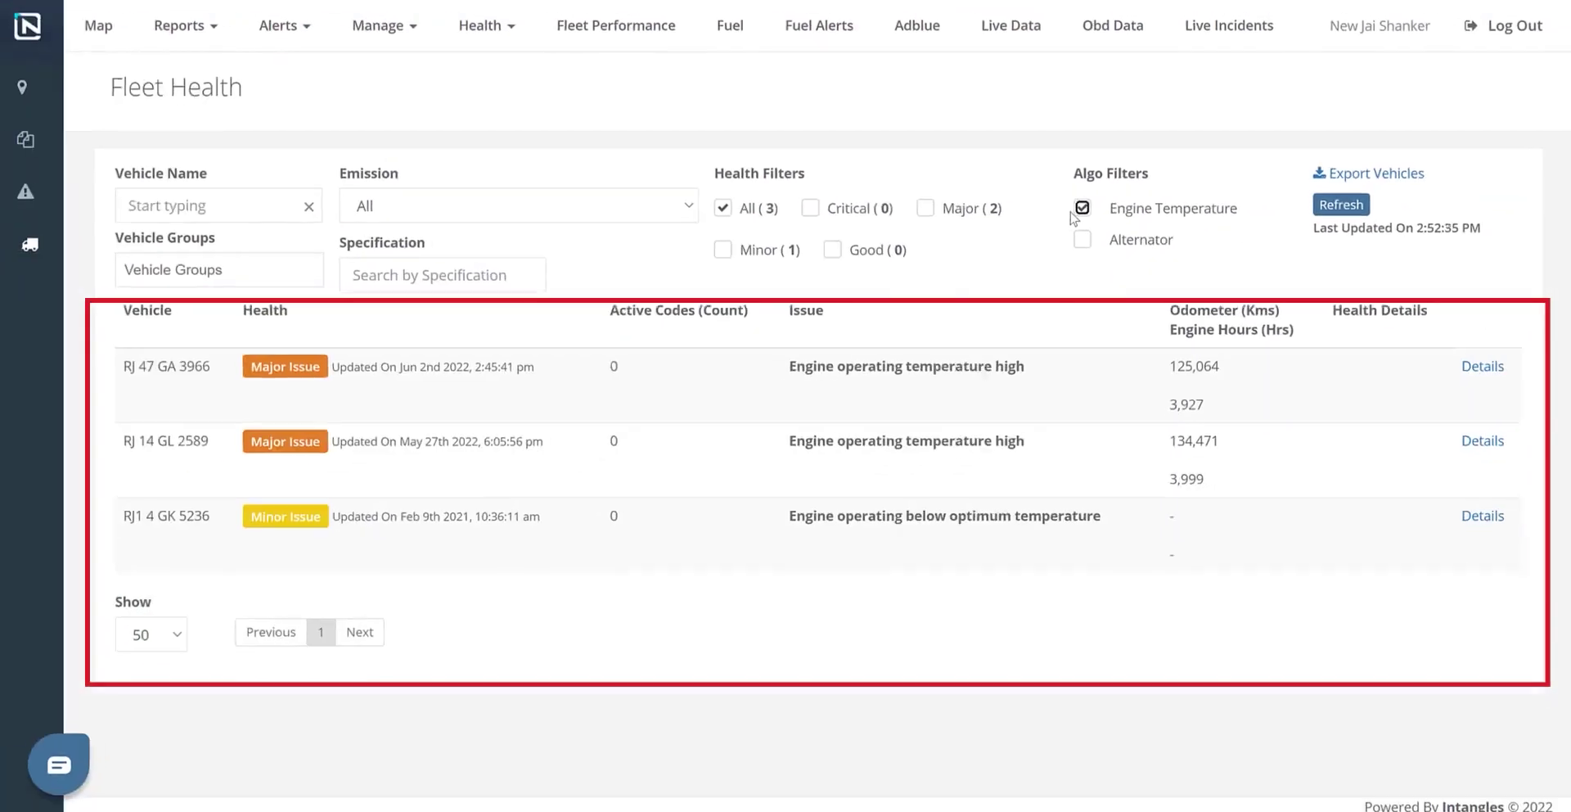
click(1073, 239)
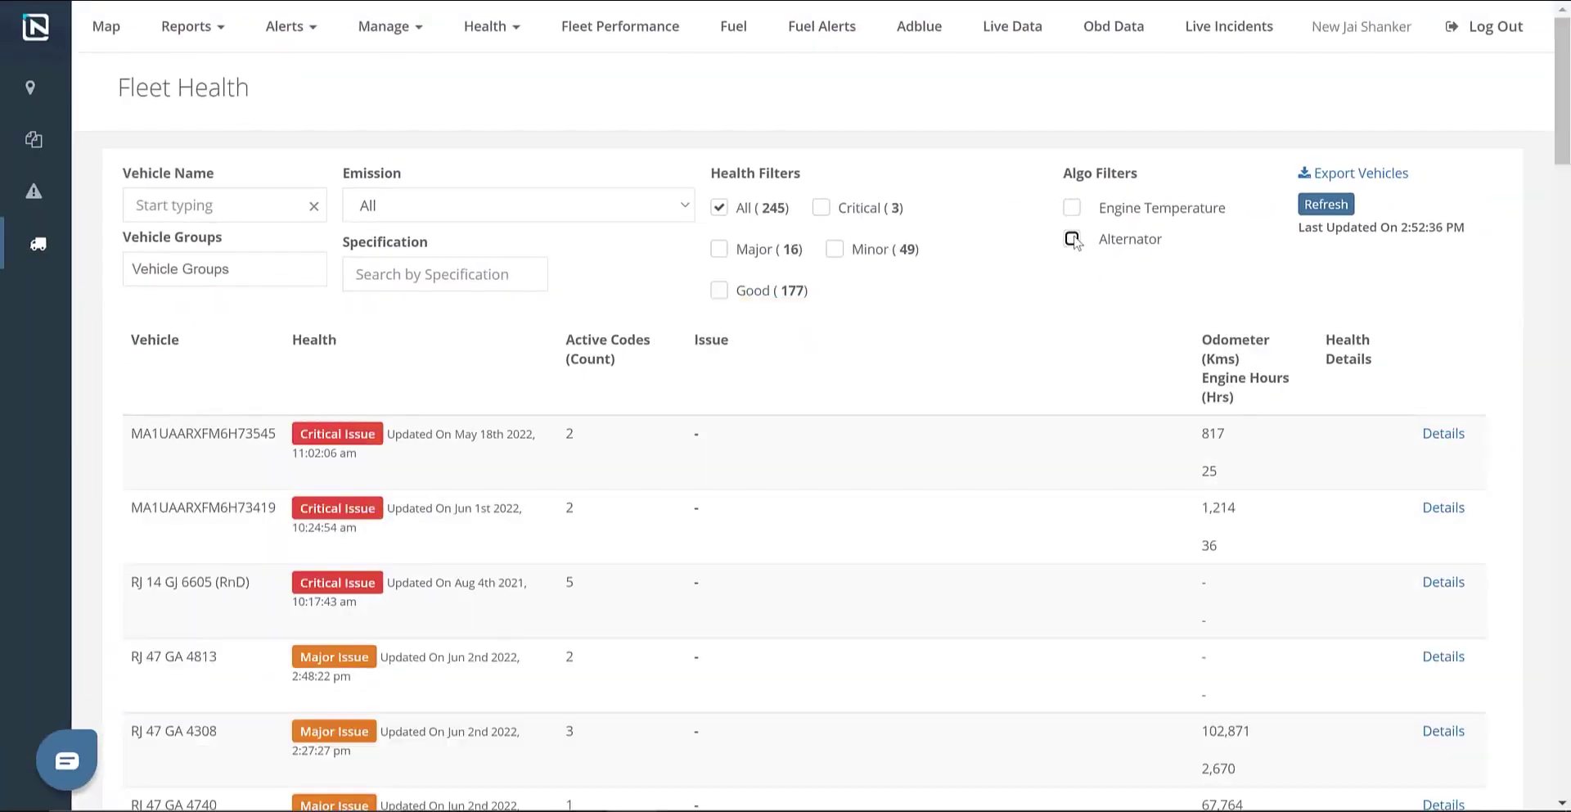
click(1084, 239)
Step: Open the first critical-issue vehicle's health details and scroll down to its fault codes
click(1432, 438)
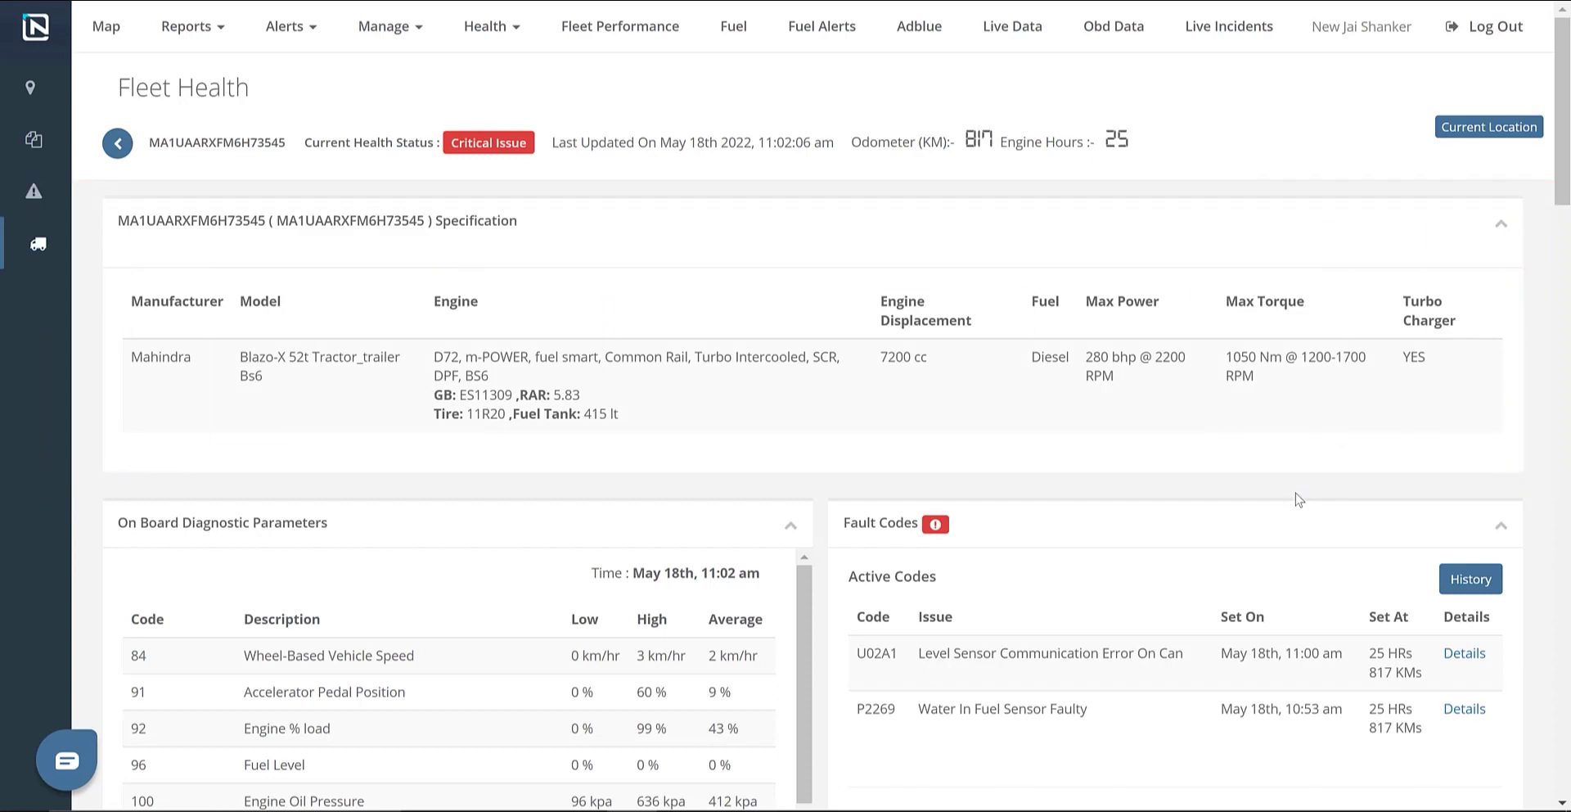
scroll(1199, 527, down, 5)
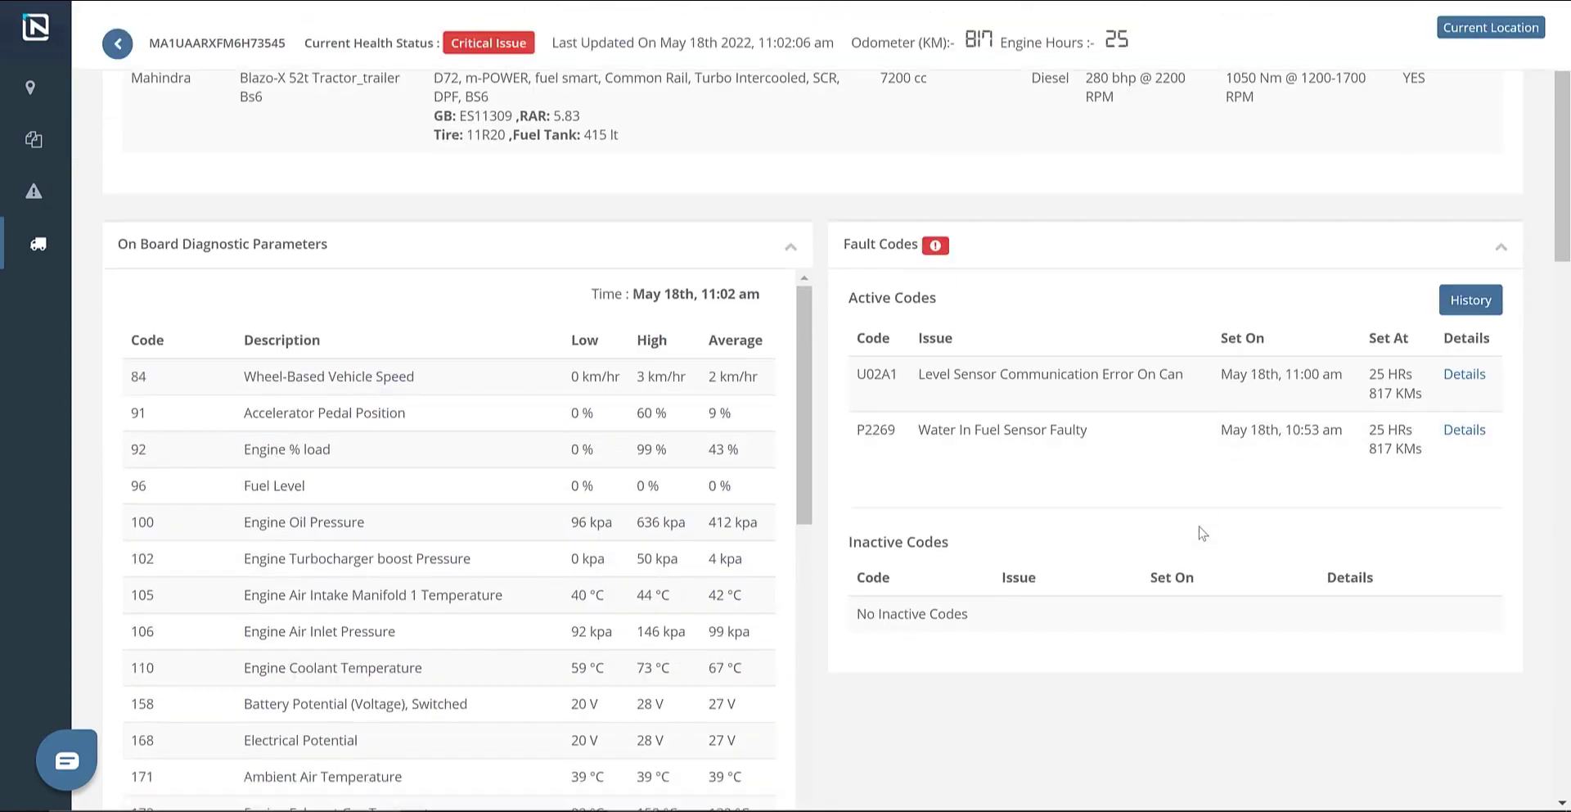
scroll(1200, 532, down, 1)
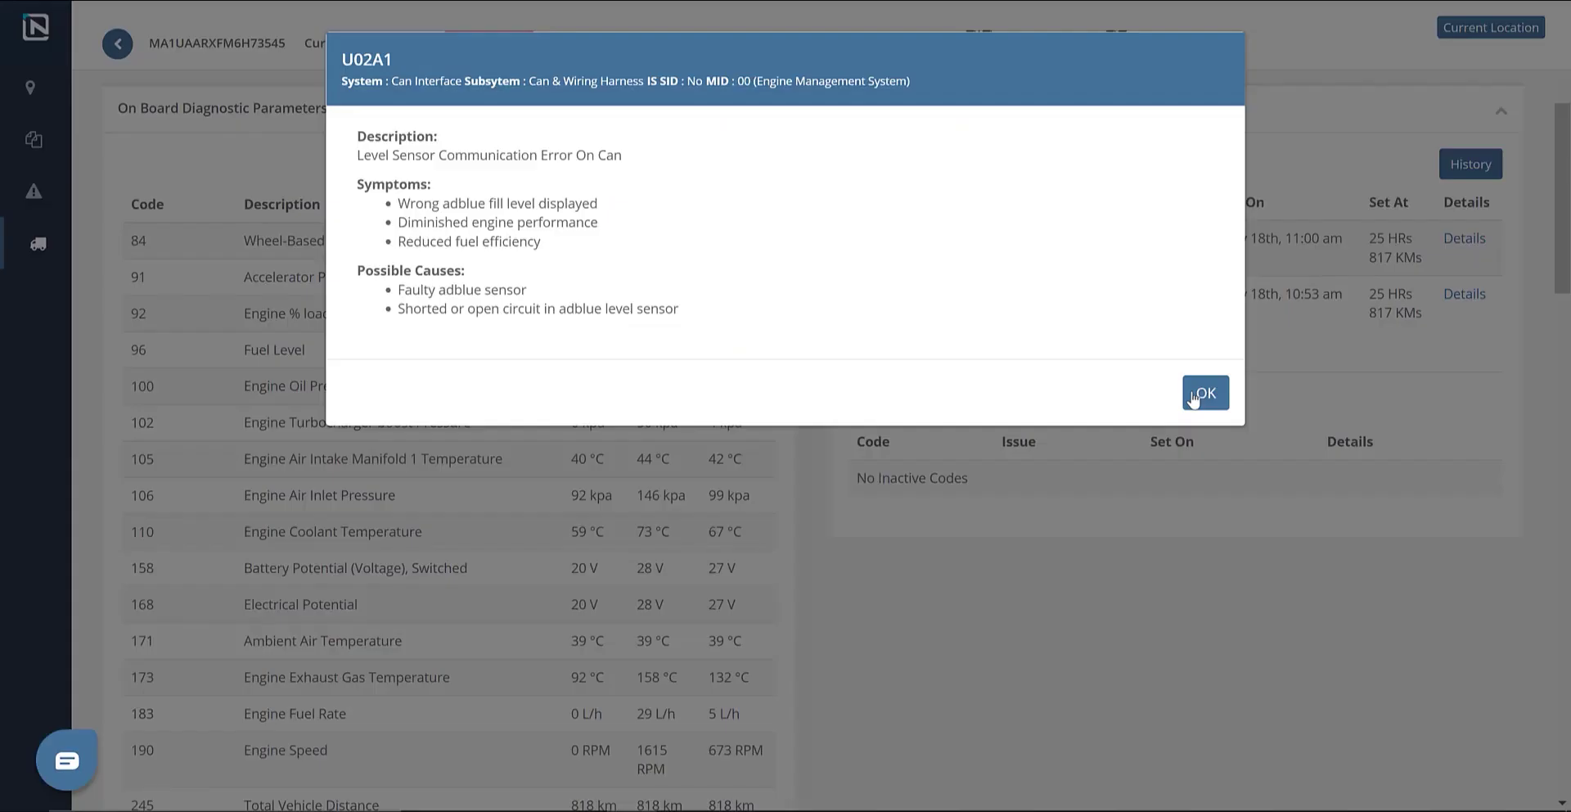
Step: Review the U02A1 fault description, then load the active fault-code history and change its From Date
click(1196, 394)
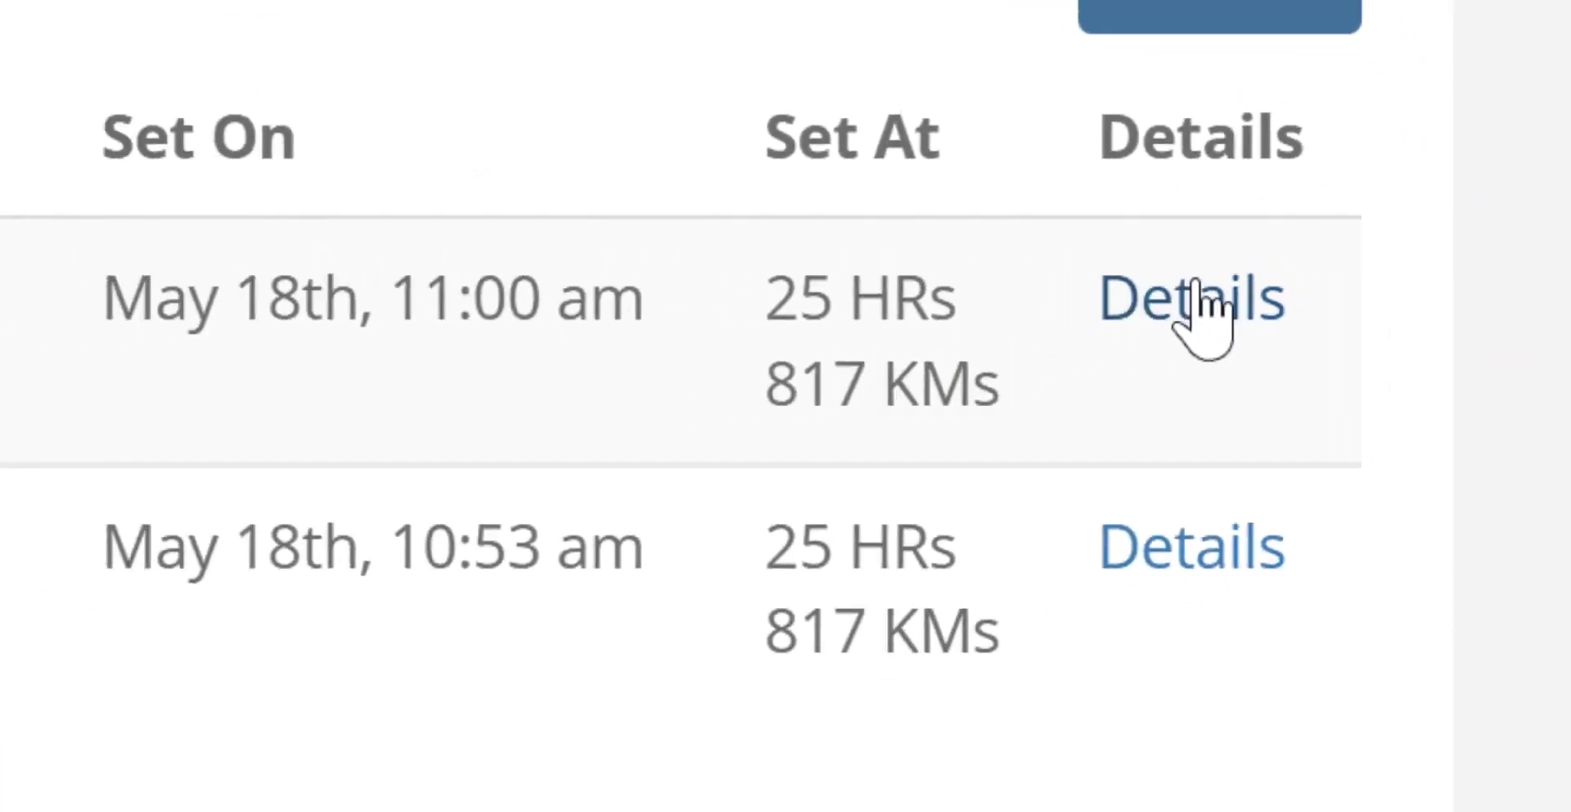
click(1440, 248)
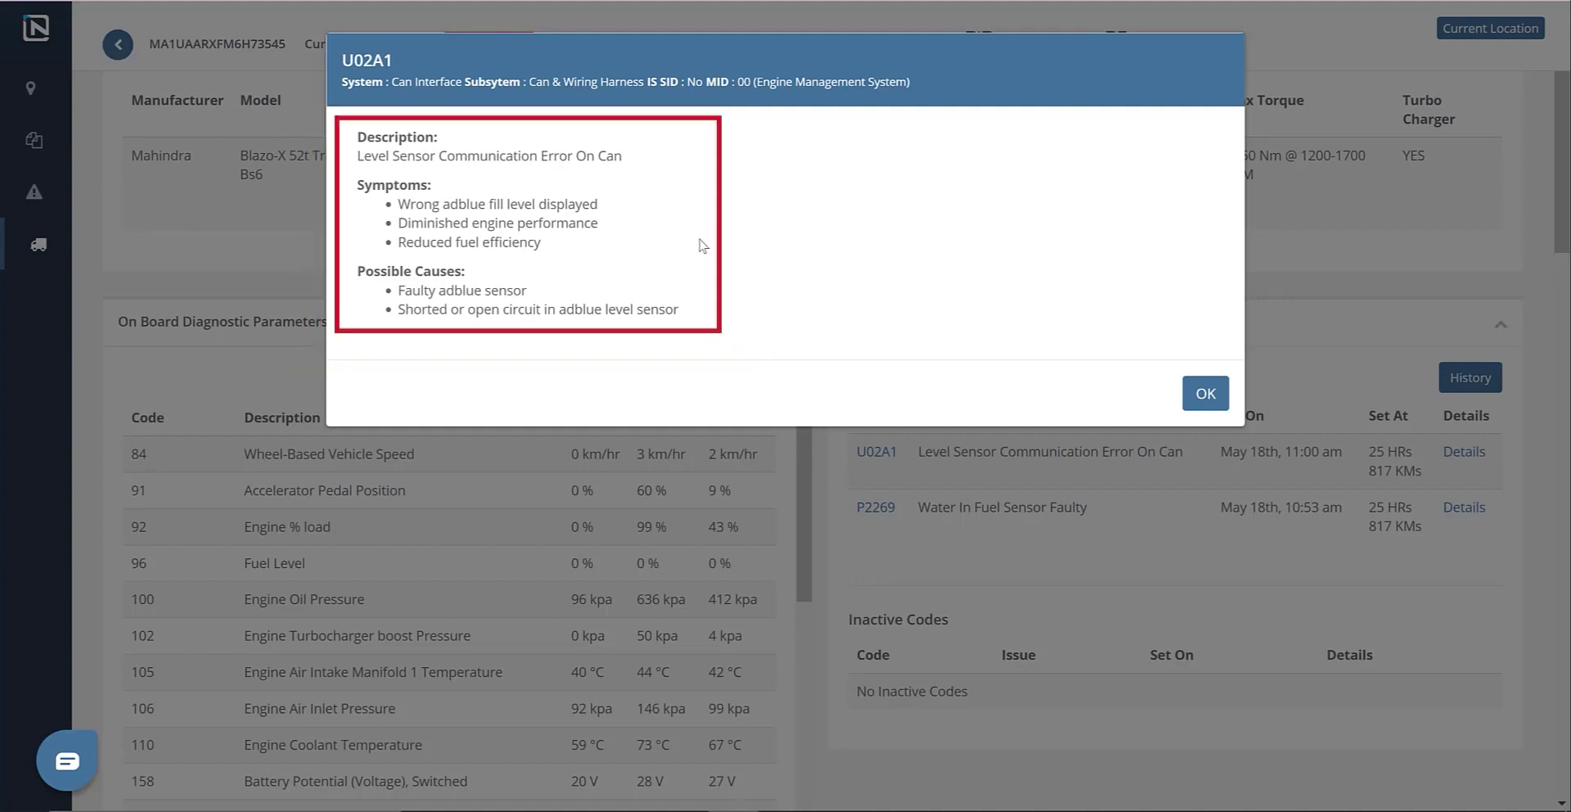
click(1205, 393)
click(1449, 403)
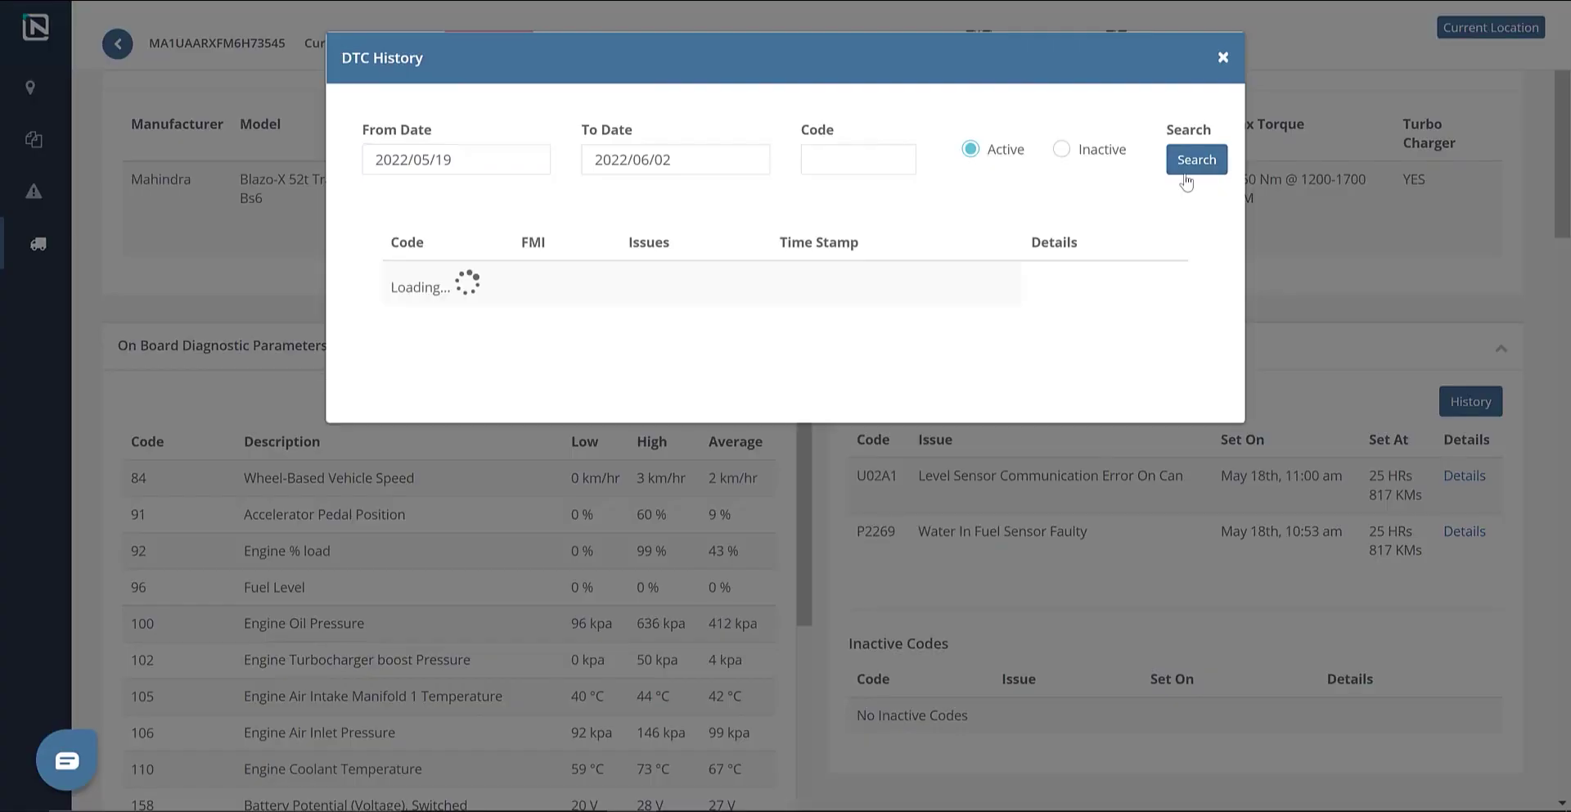
click(398, 167)
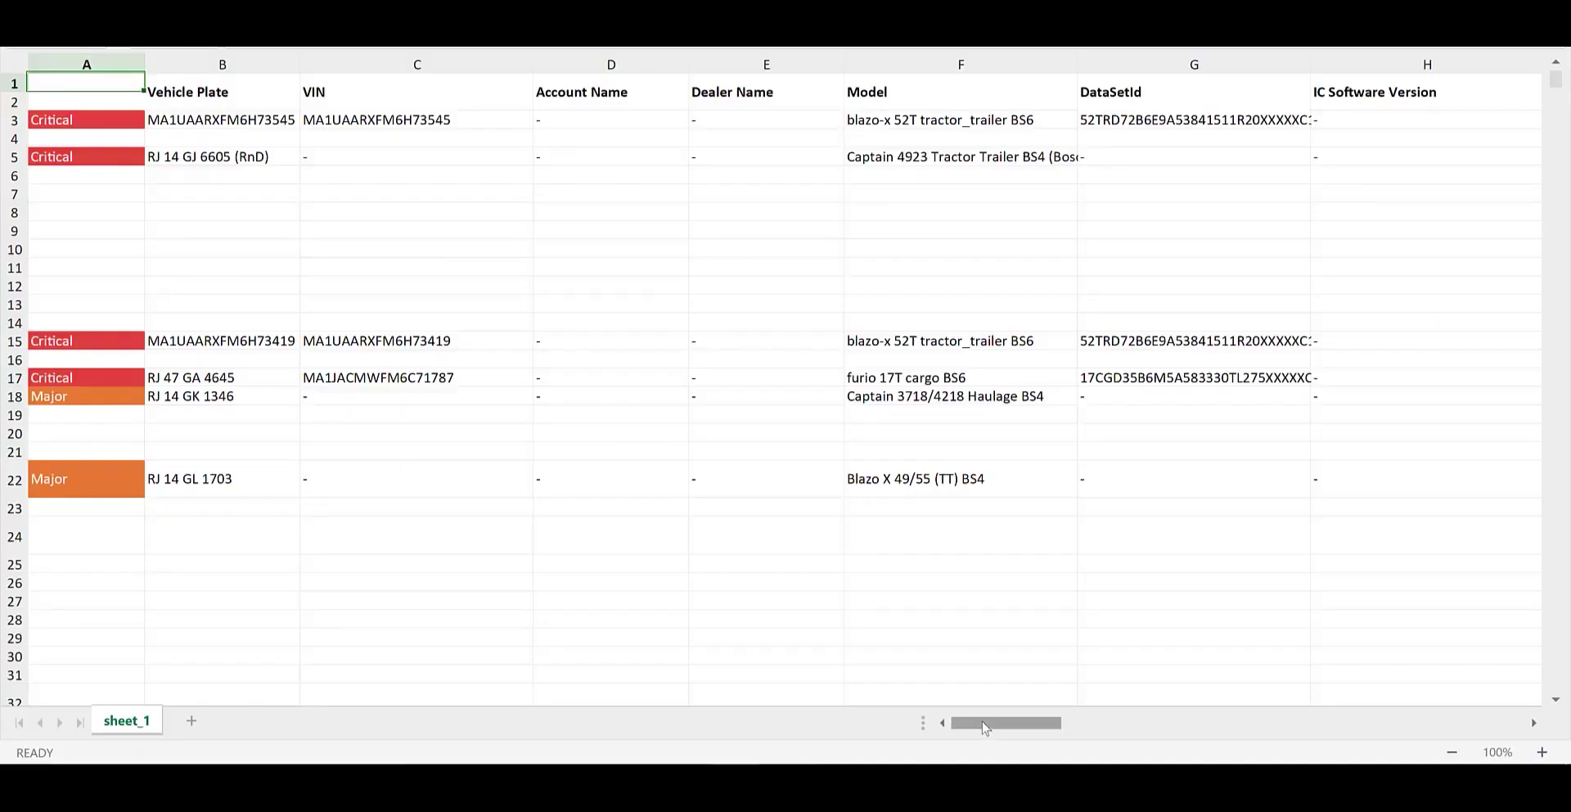
Step: Reopen the health details of the first critical-issue vehicle from the Fleet Health list
drag(985, 728, 1363, 722)
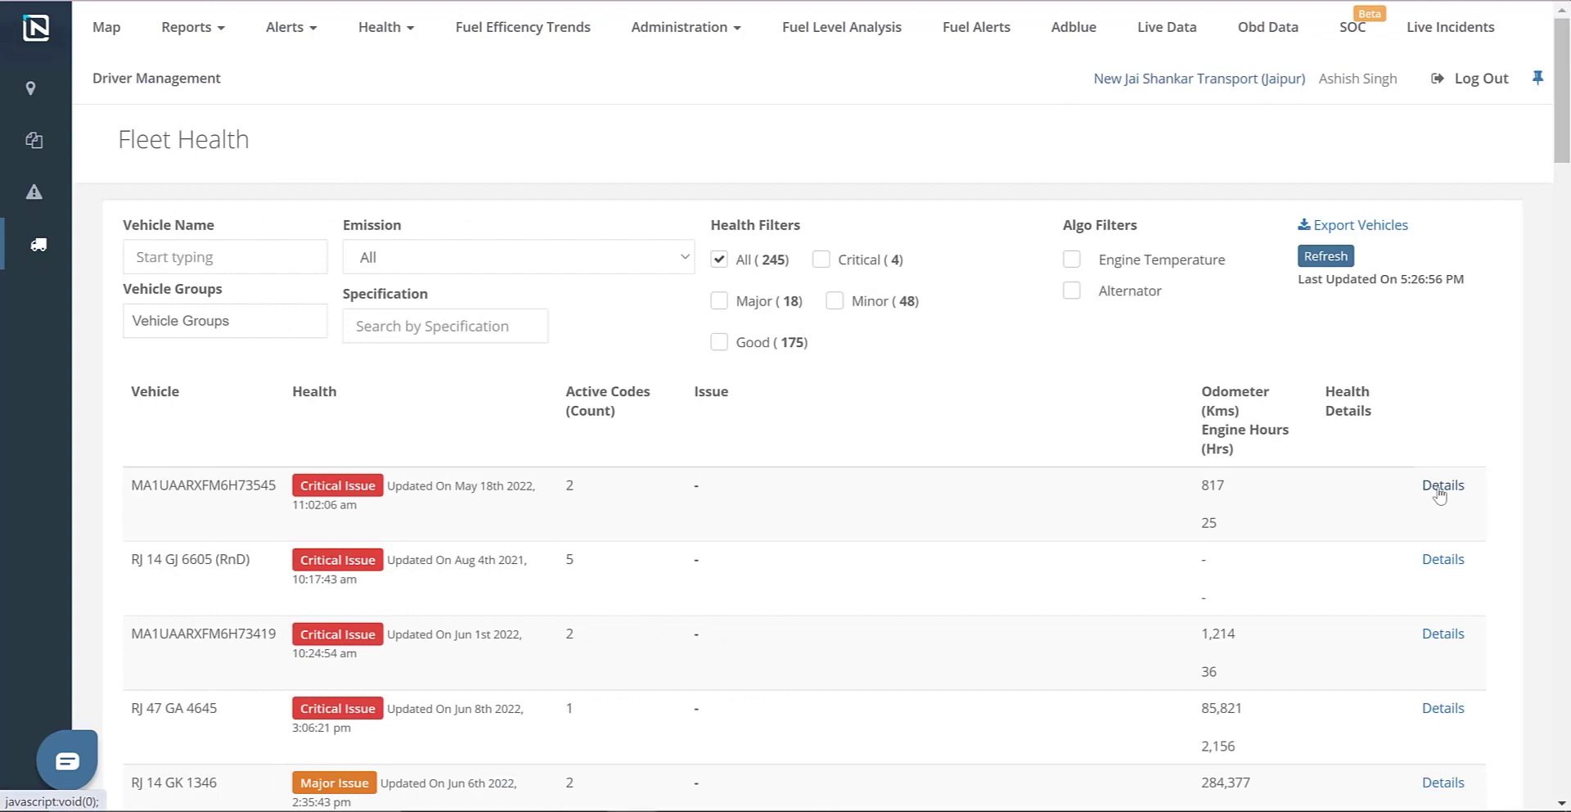
click(1440, 491)
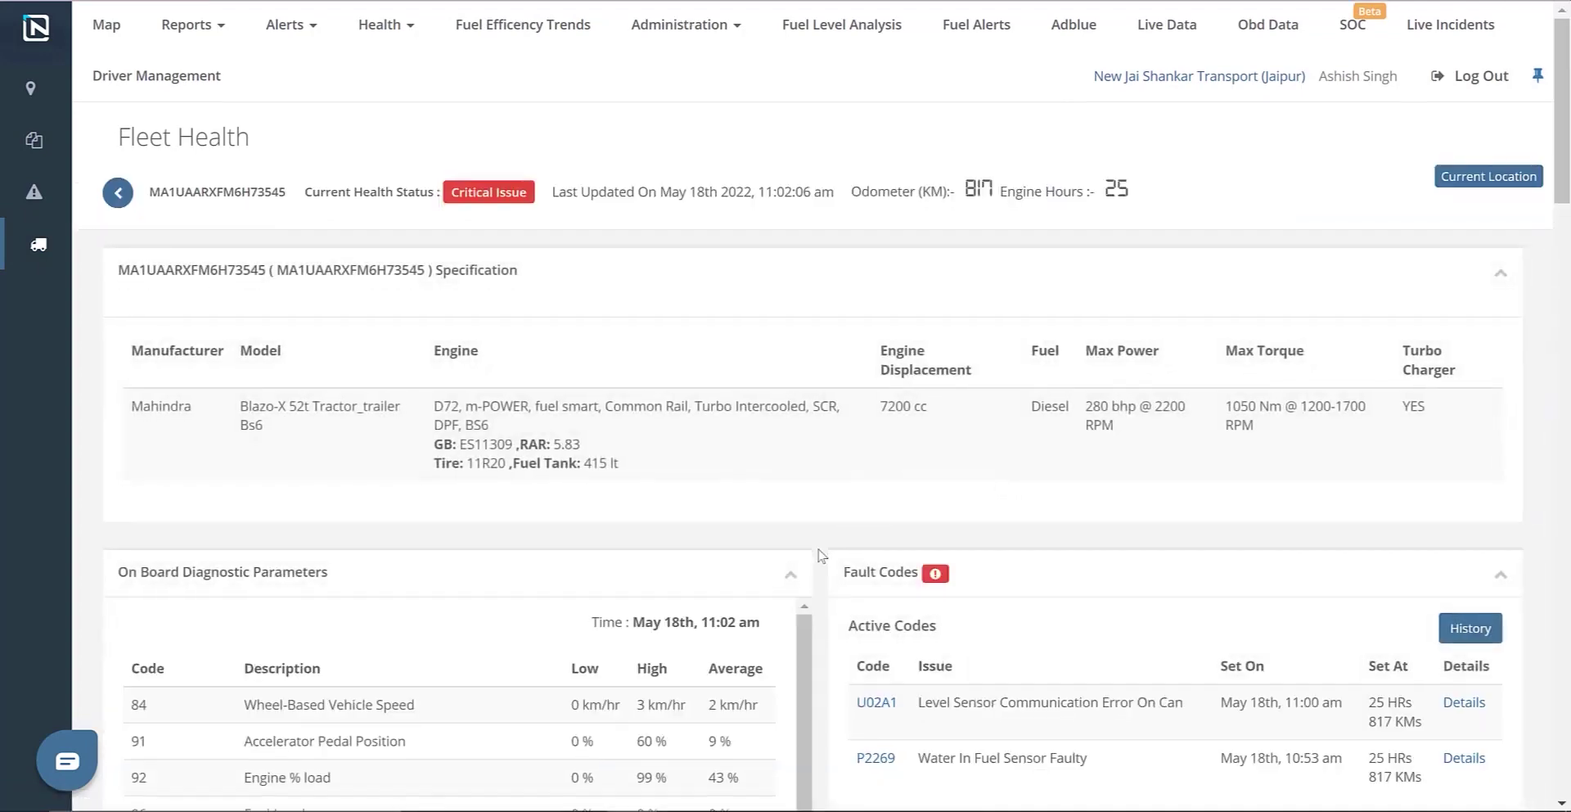
Step: Set the Daily Mileage Report start date to 2022-05-01 and apply the new range
scroll(821, 555, down, 5)
scroll(822, 554, down, 10)
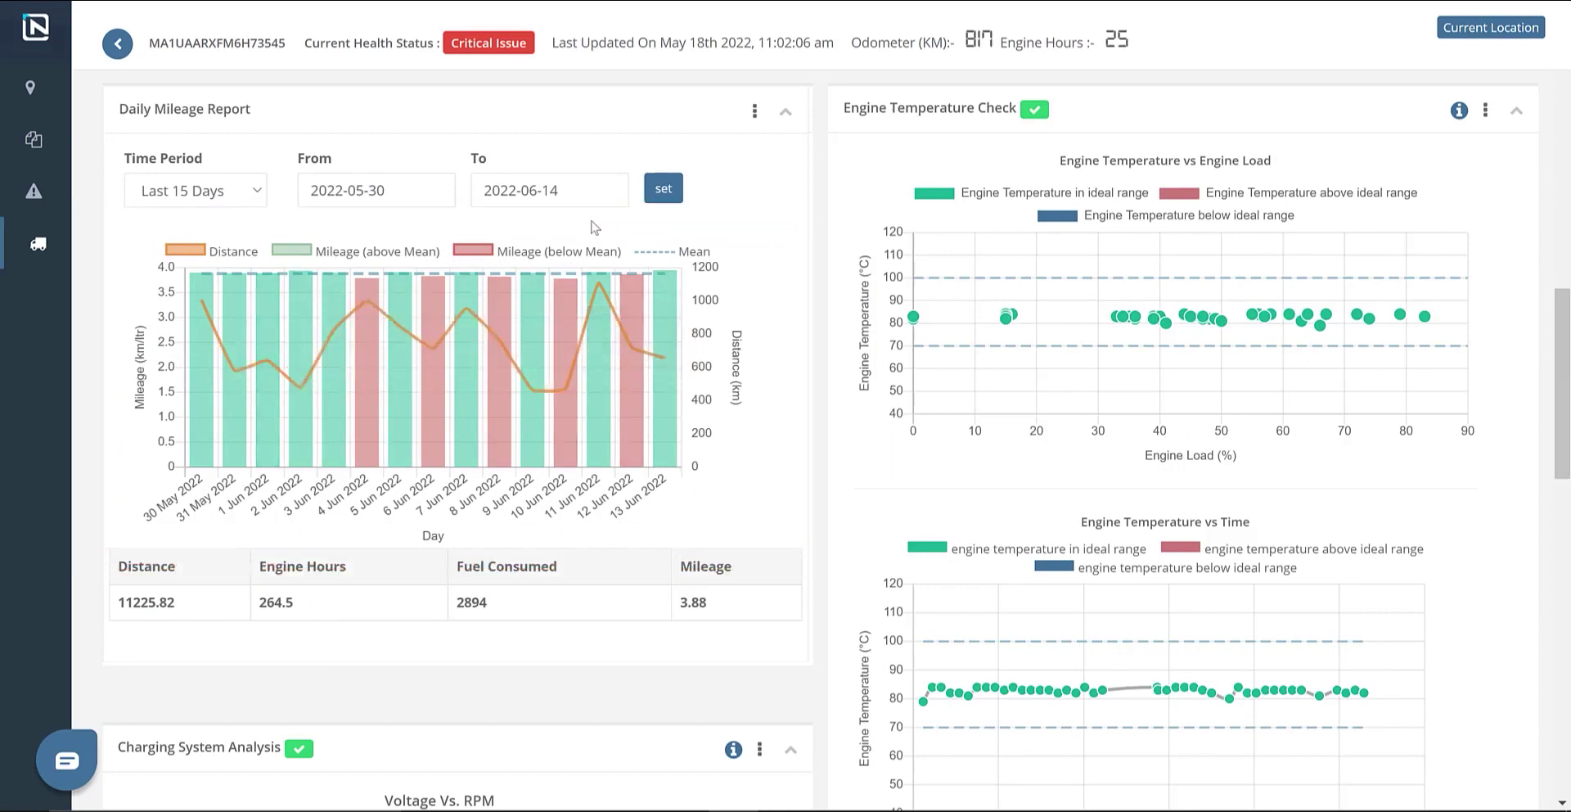
click(364, 191)
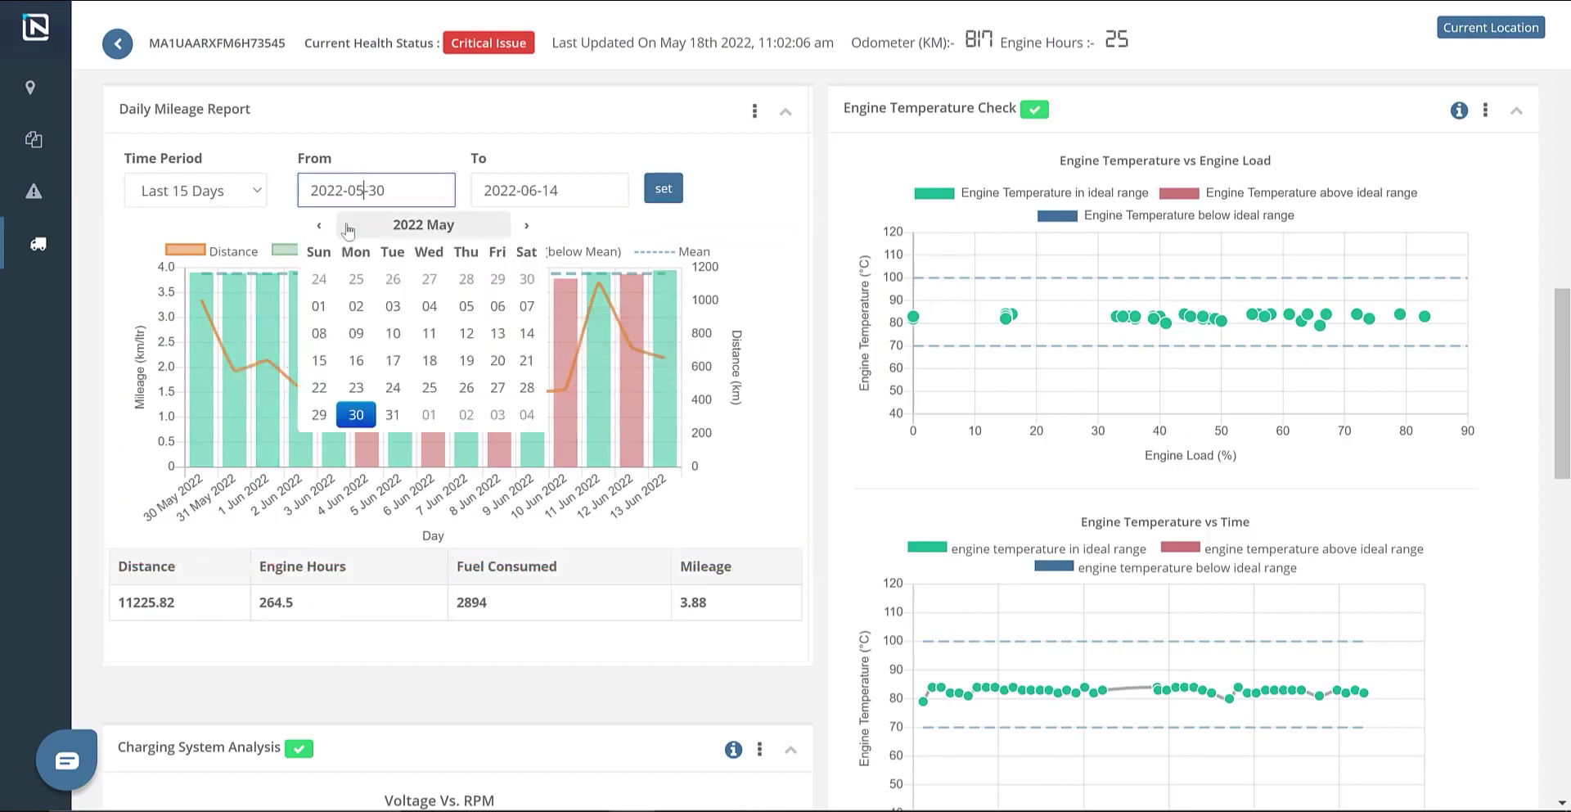
click(329, 303)
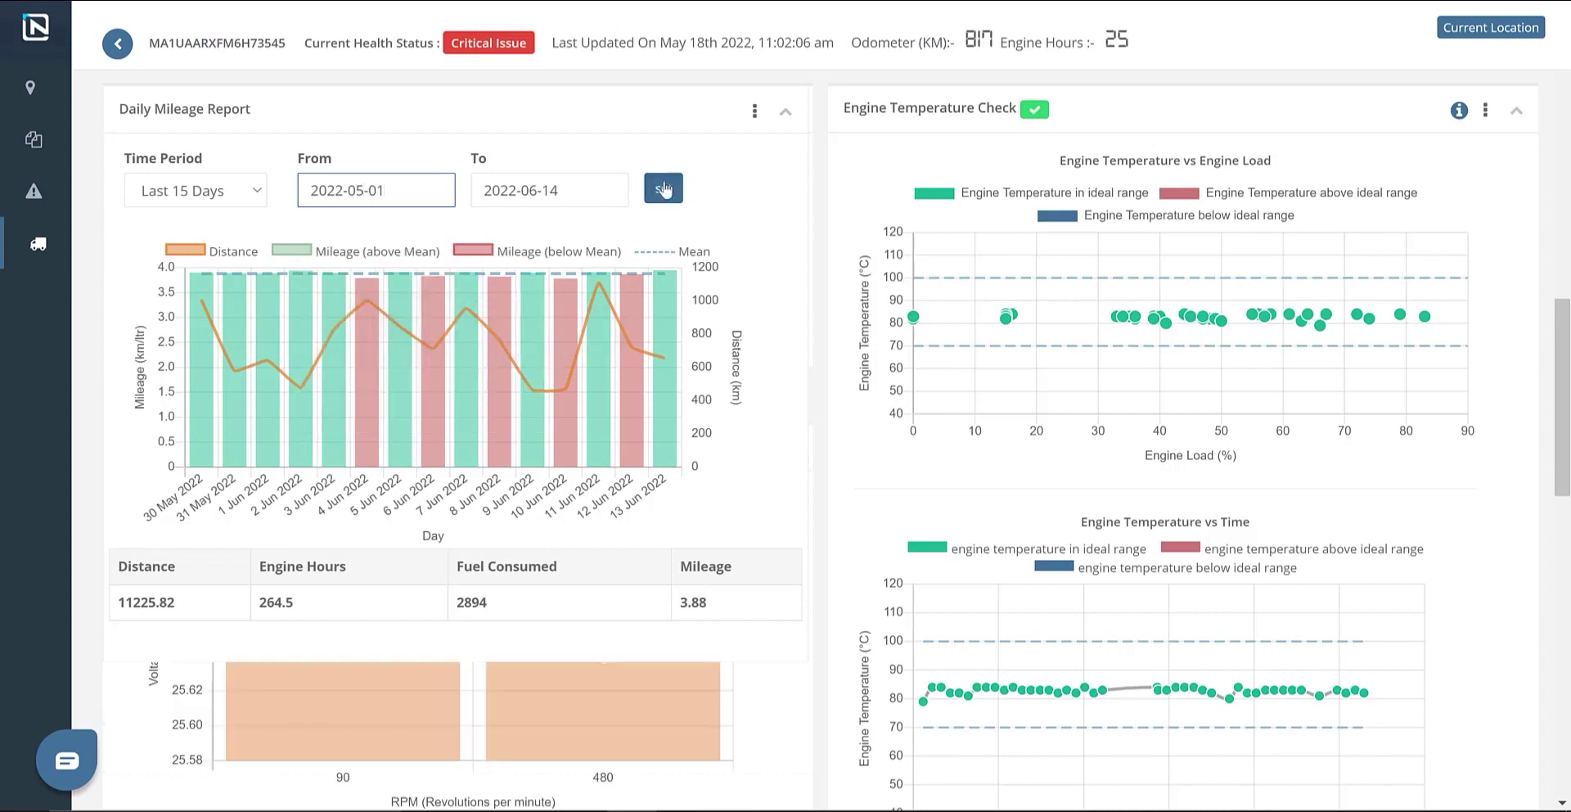
click(663, 188)
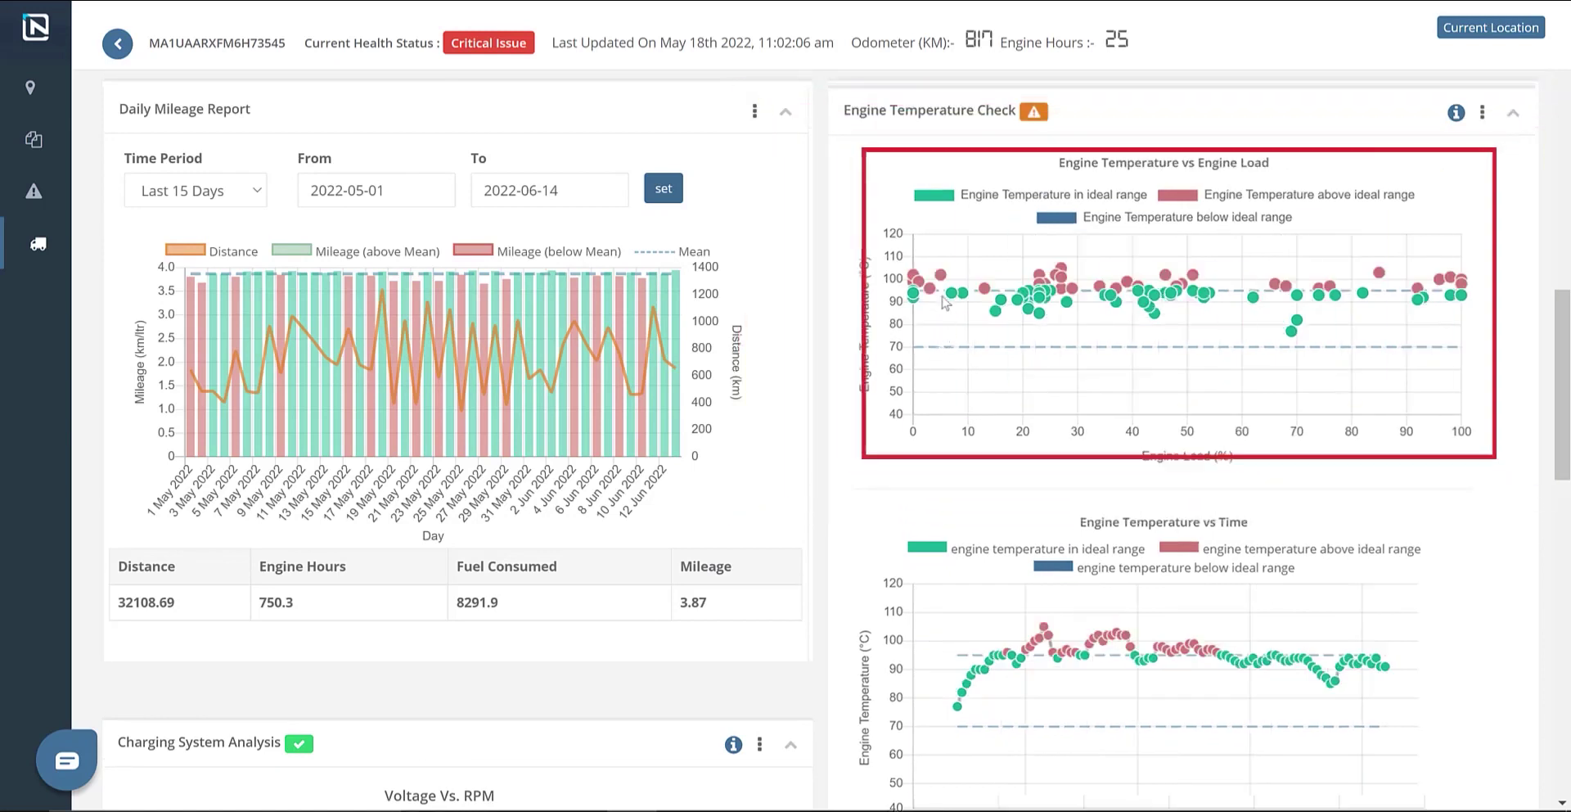
Step: Check the engine temperature details: 83.2 °C, within the 70–100 °C ideal range, rated Good
mouse_move(954, 296)
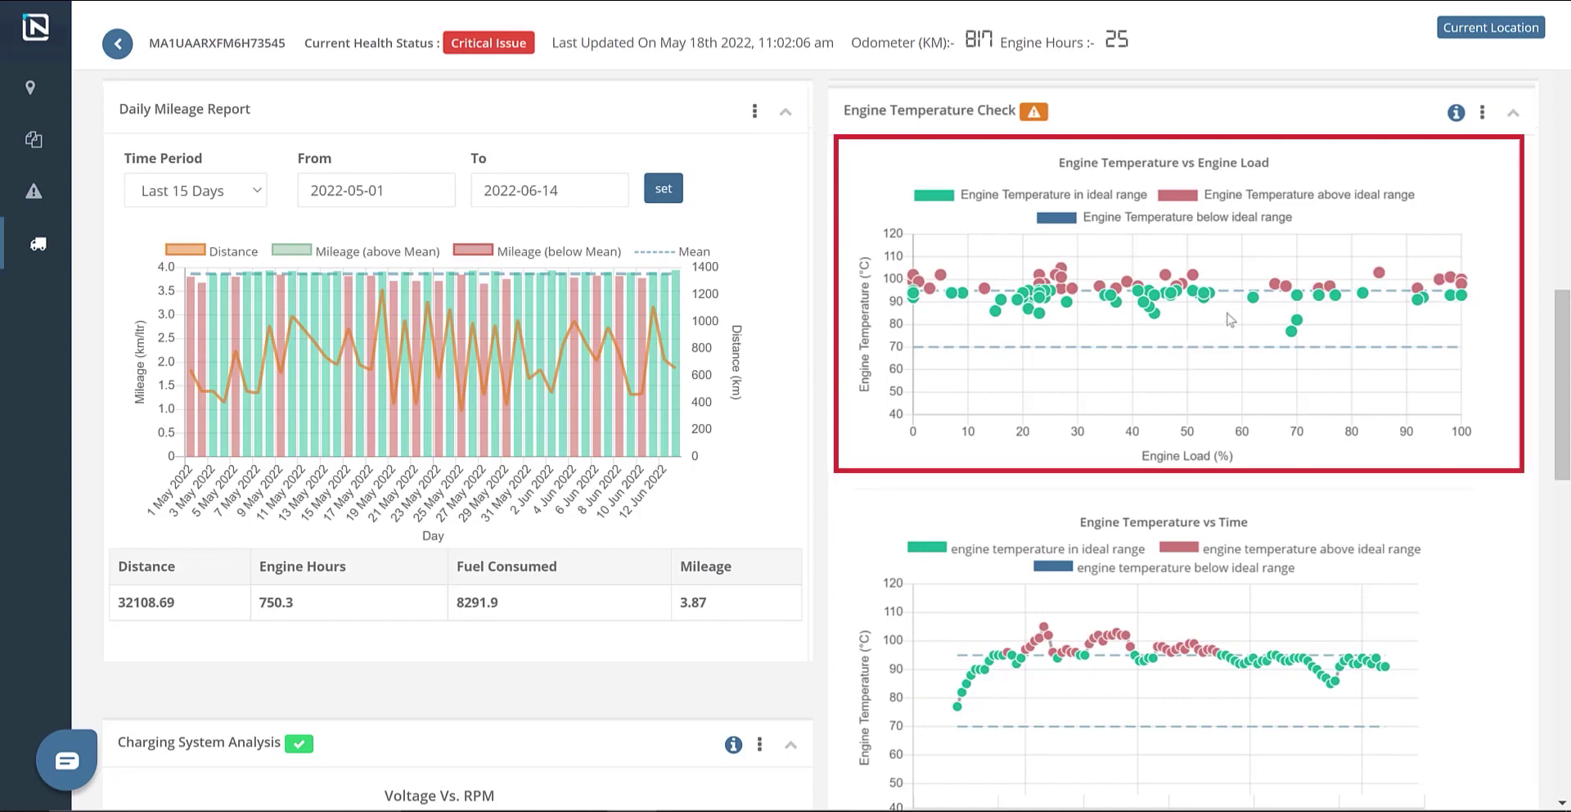
scroll(1301, 357, down, 2)
scroll(1305, 385, down, 1)
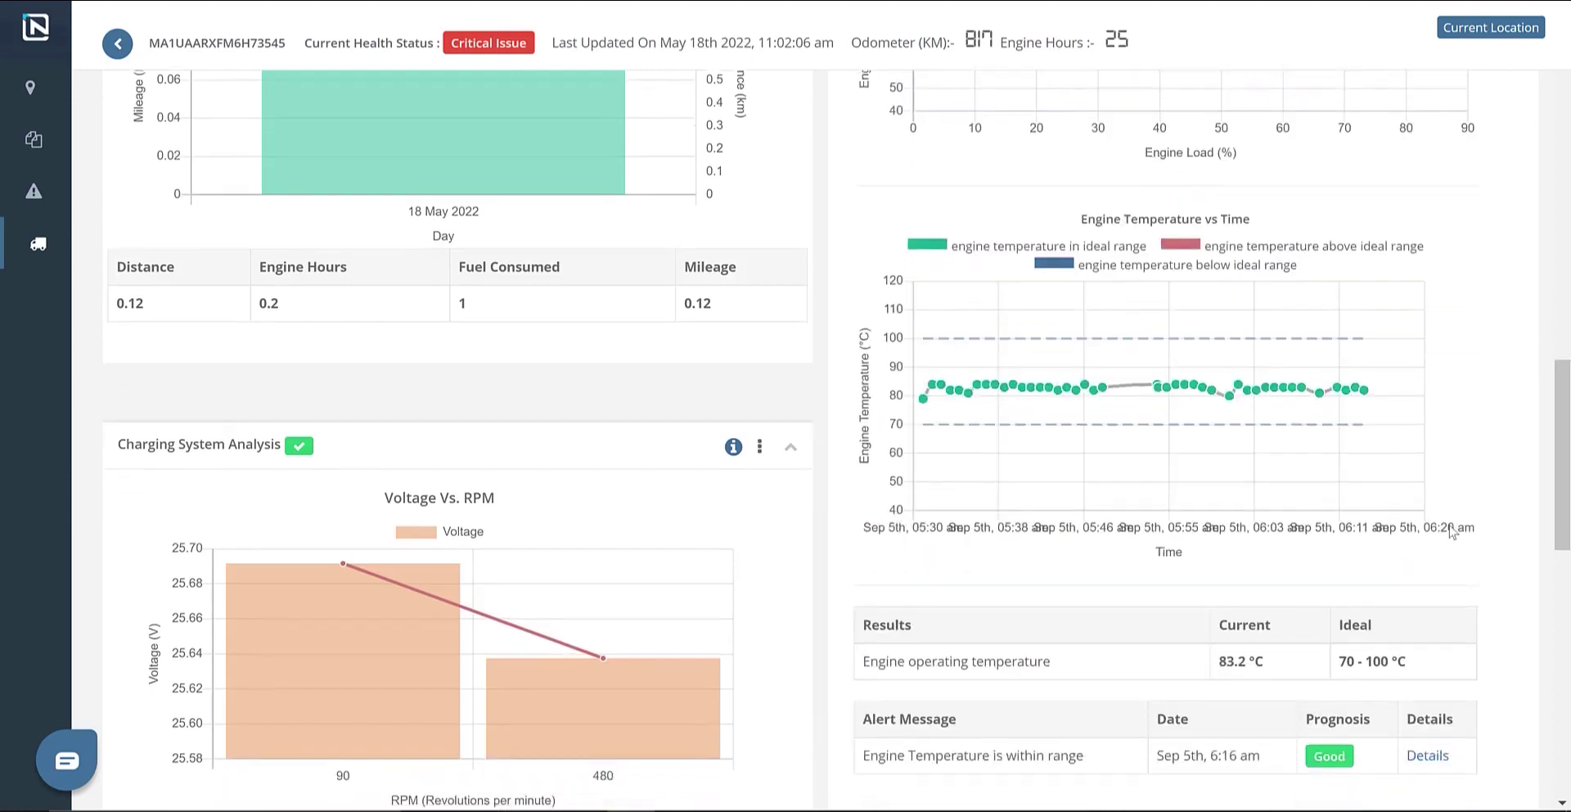
scroll(1451, 532, down, 2)
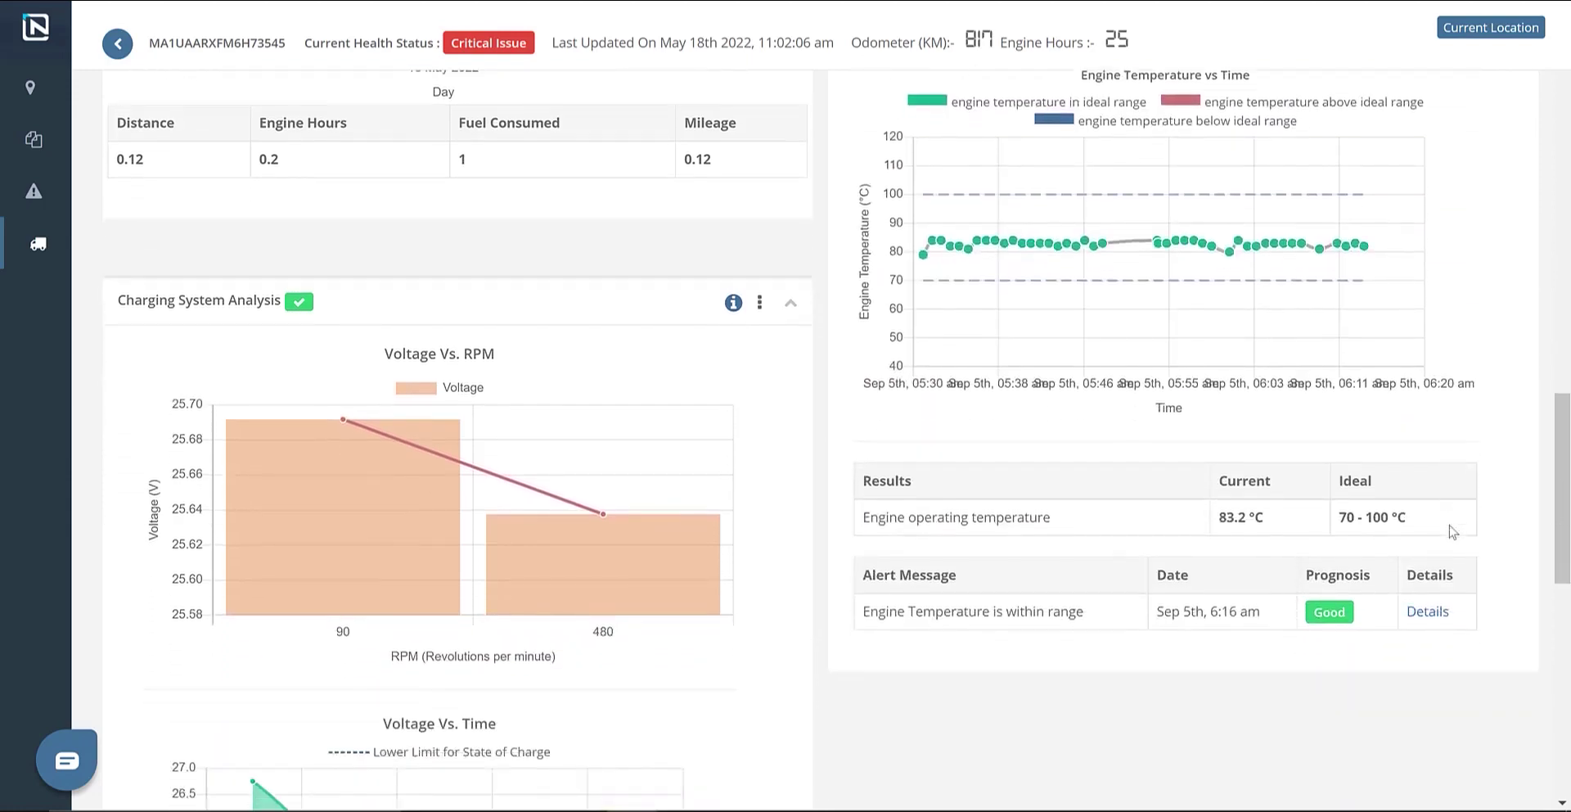
click(1428, 612)
click(1222, 59)
scroll(883, 476, down, 3)
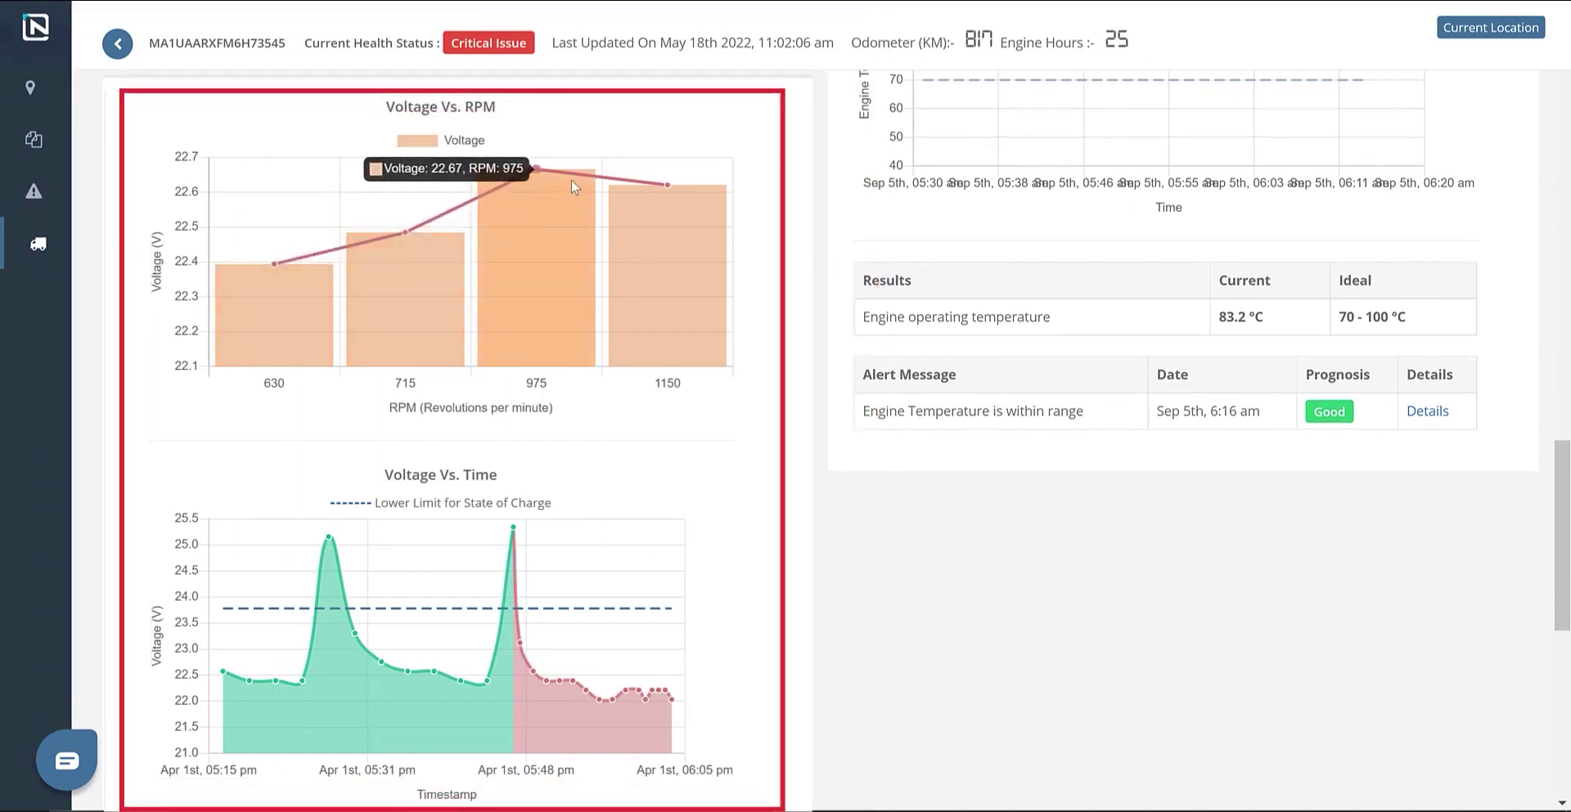
Step: Scroll to Air Intake Diagnostics and rotate the 3-D mass air flow plot
scroll(670, 184, down, 1)
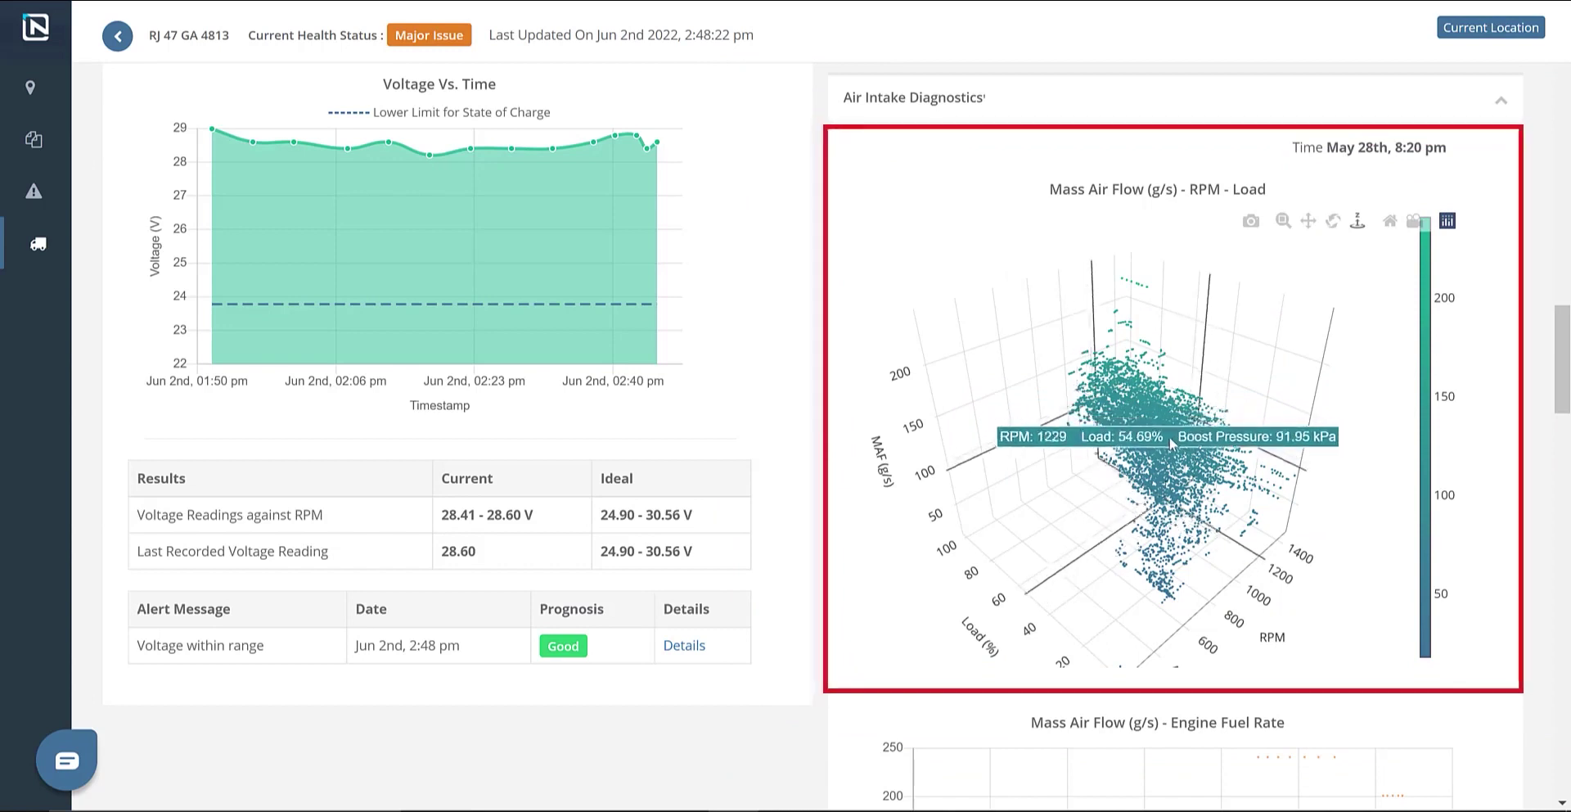
drag(1171, 442, 1144, 420)
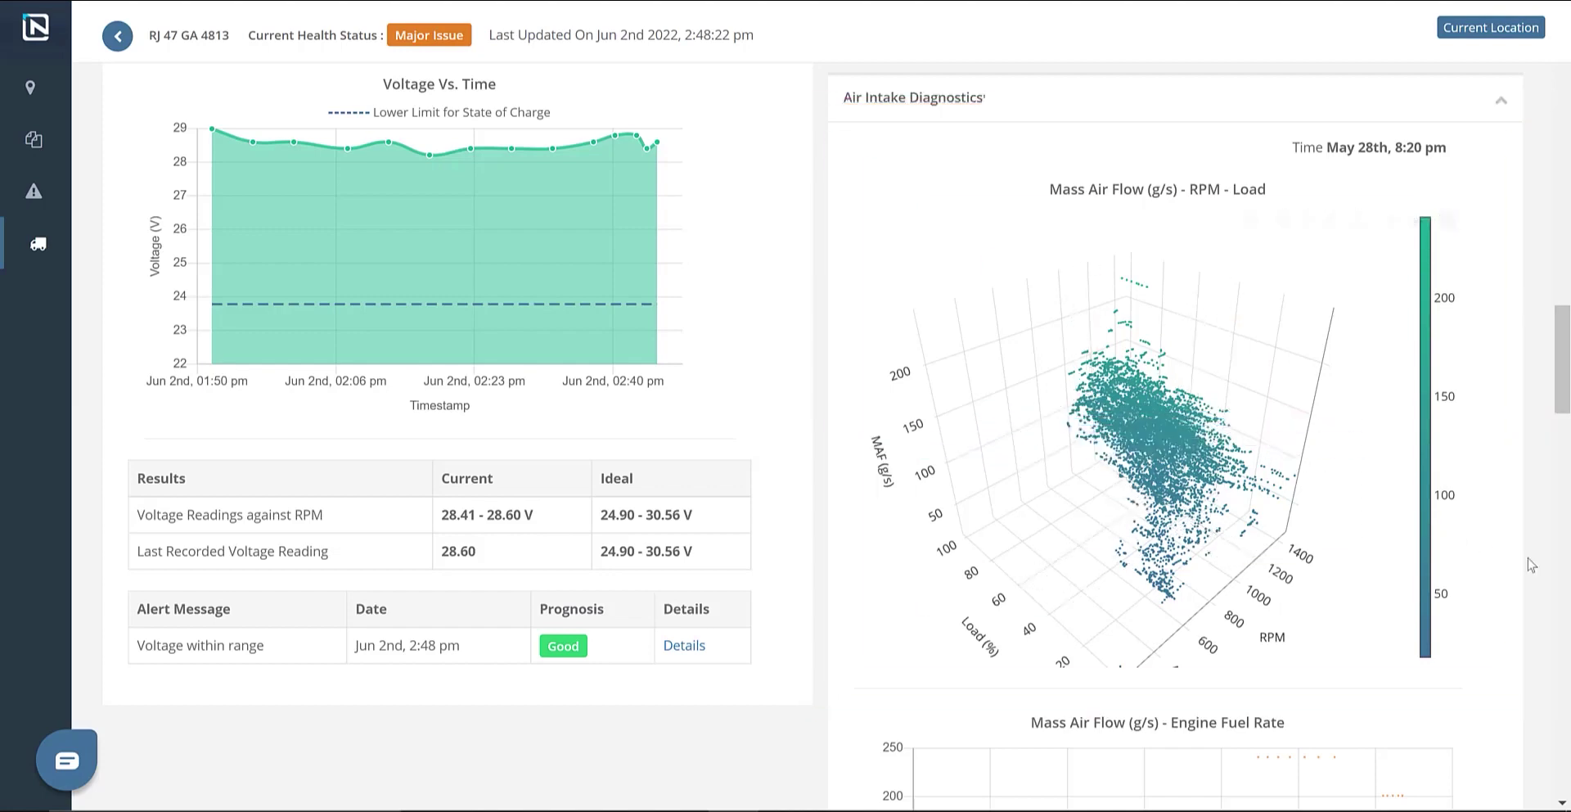
scroll(1530, 565, down, 5)
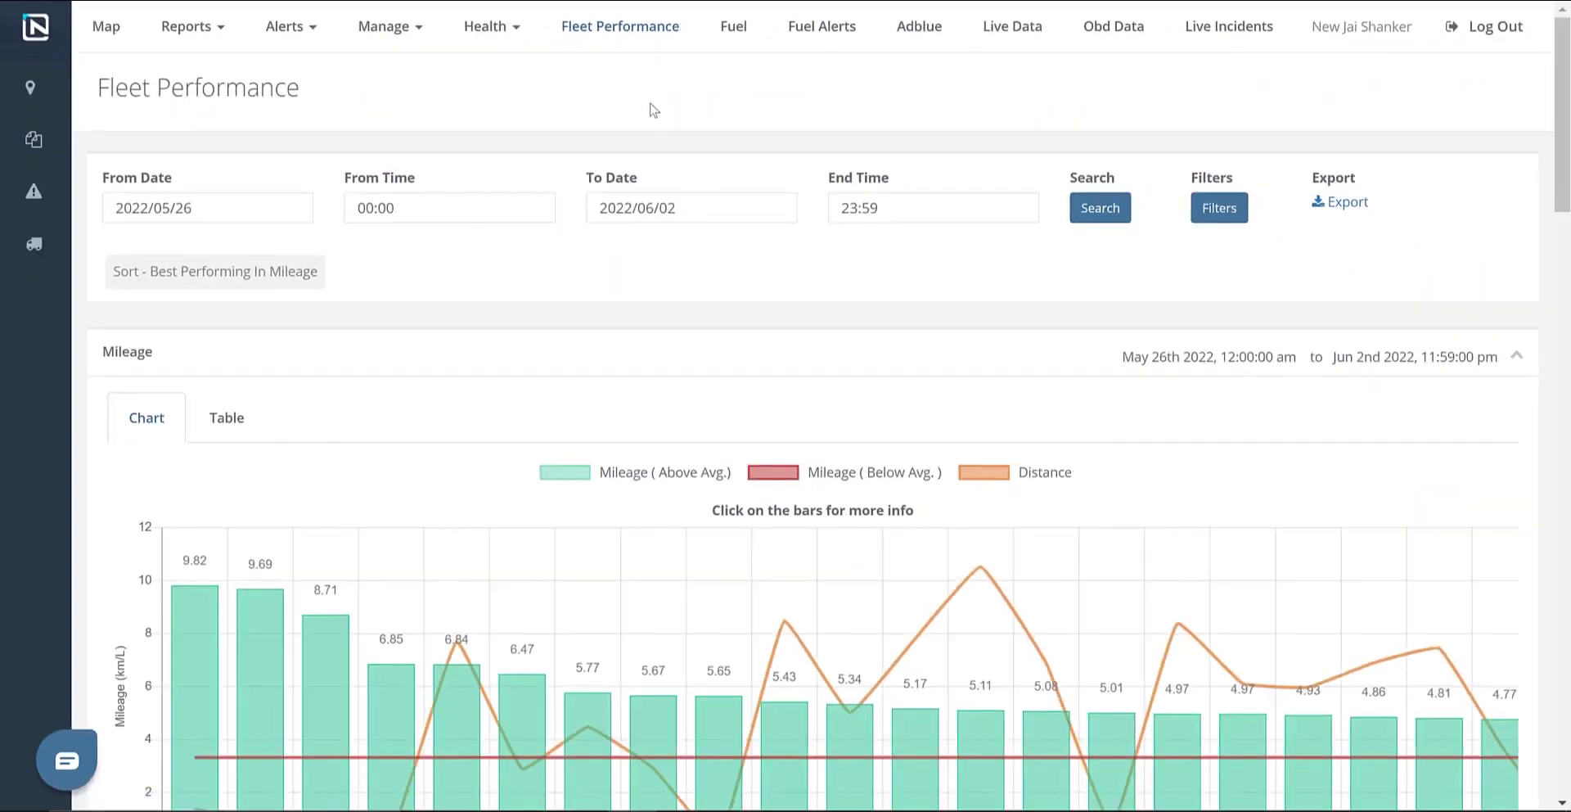
Step: Check the report's From and To dates and times, May 30 to Jun 6, 2022
click(311, 209)
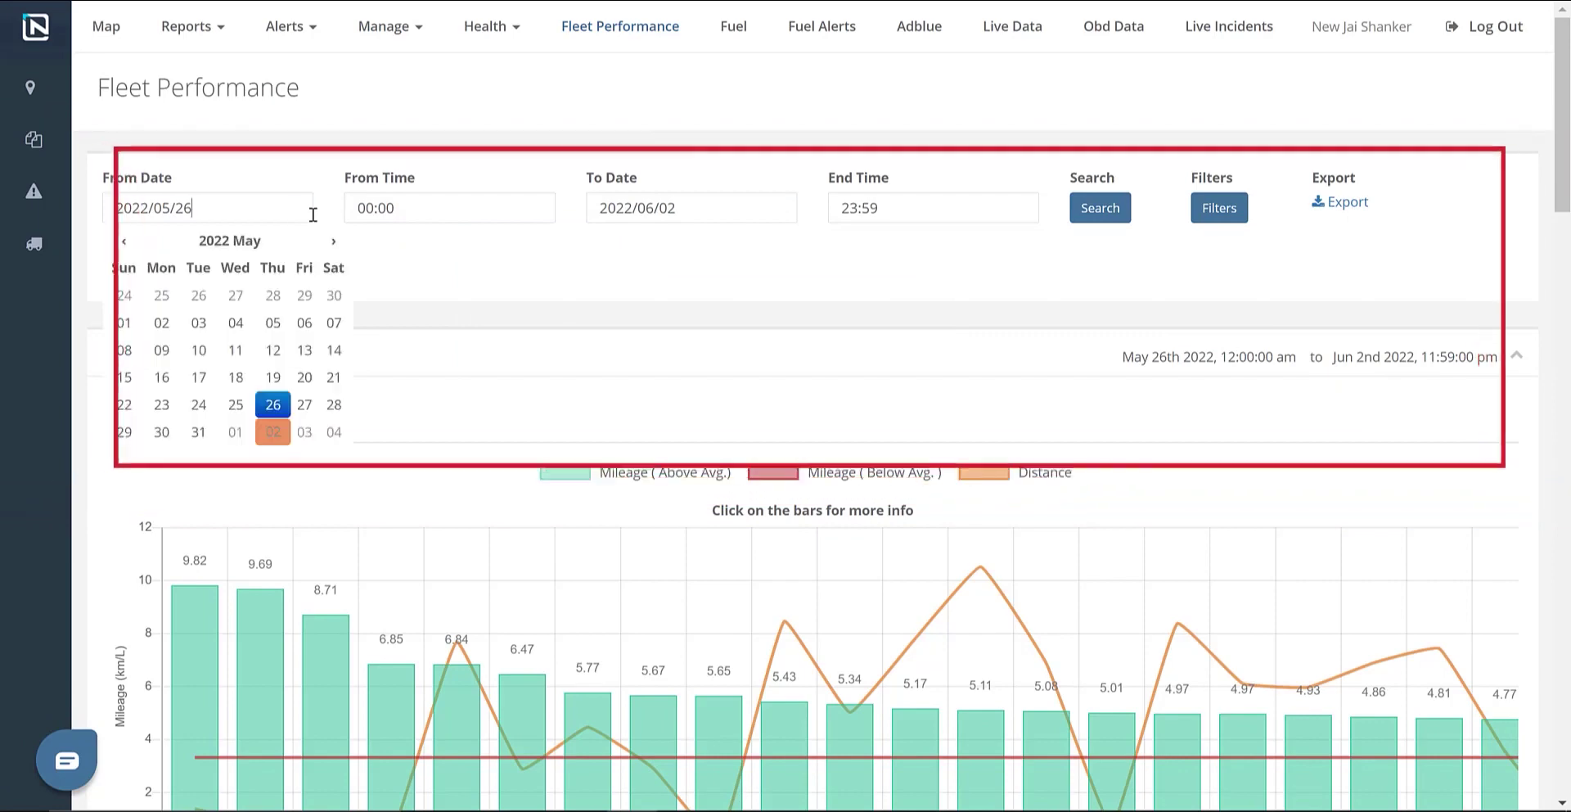
click(368, 200)
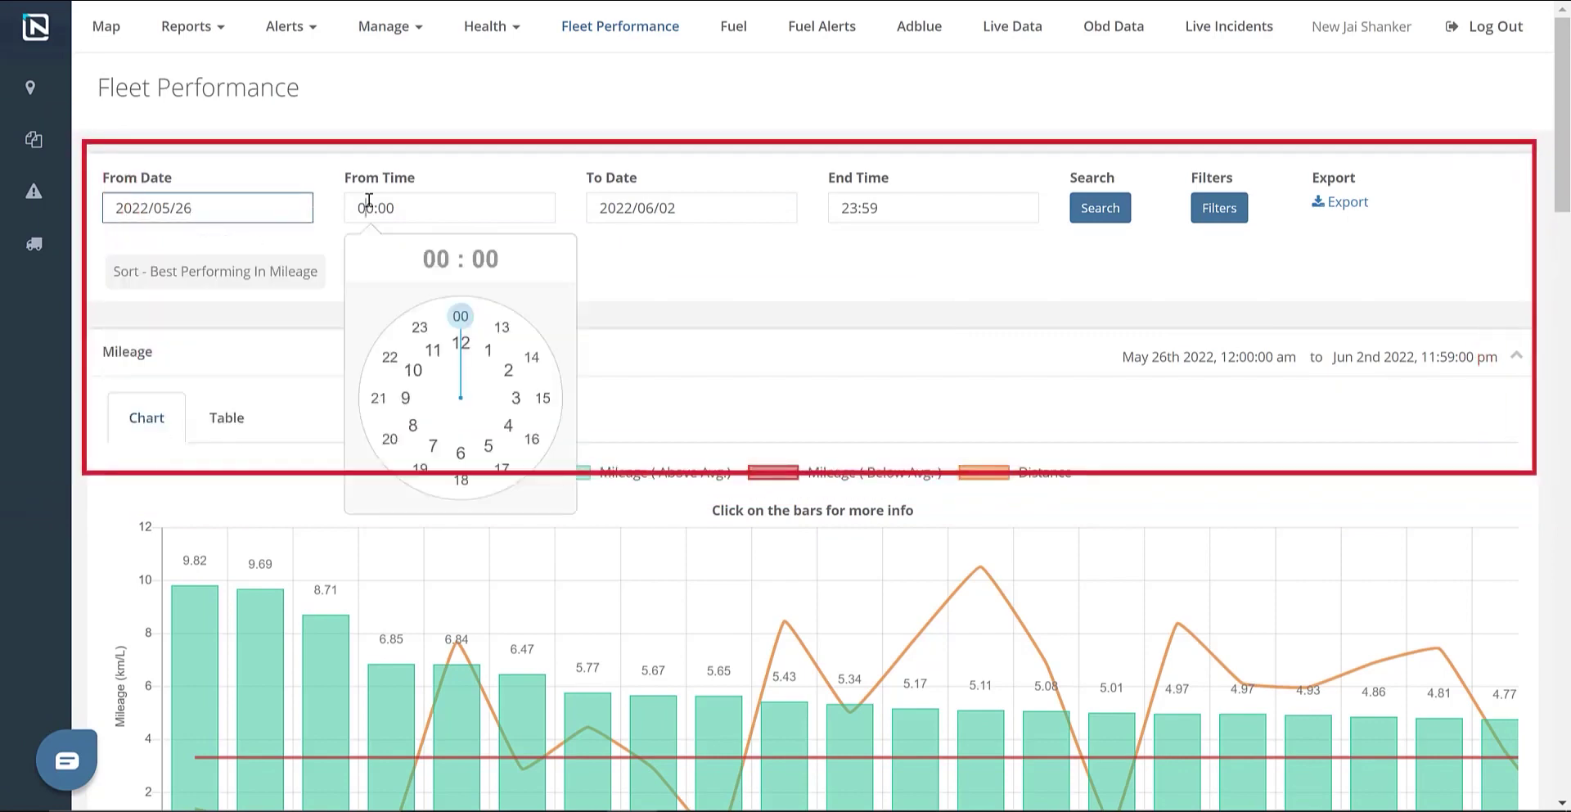
click(610, 198)
click(848, 208)
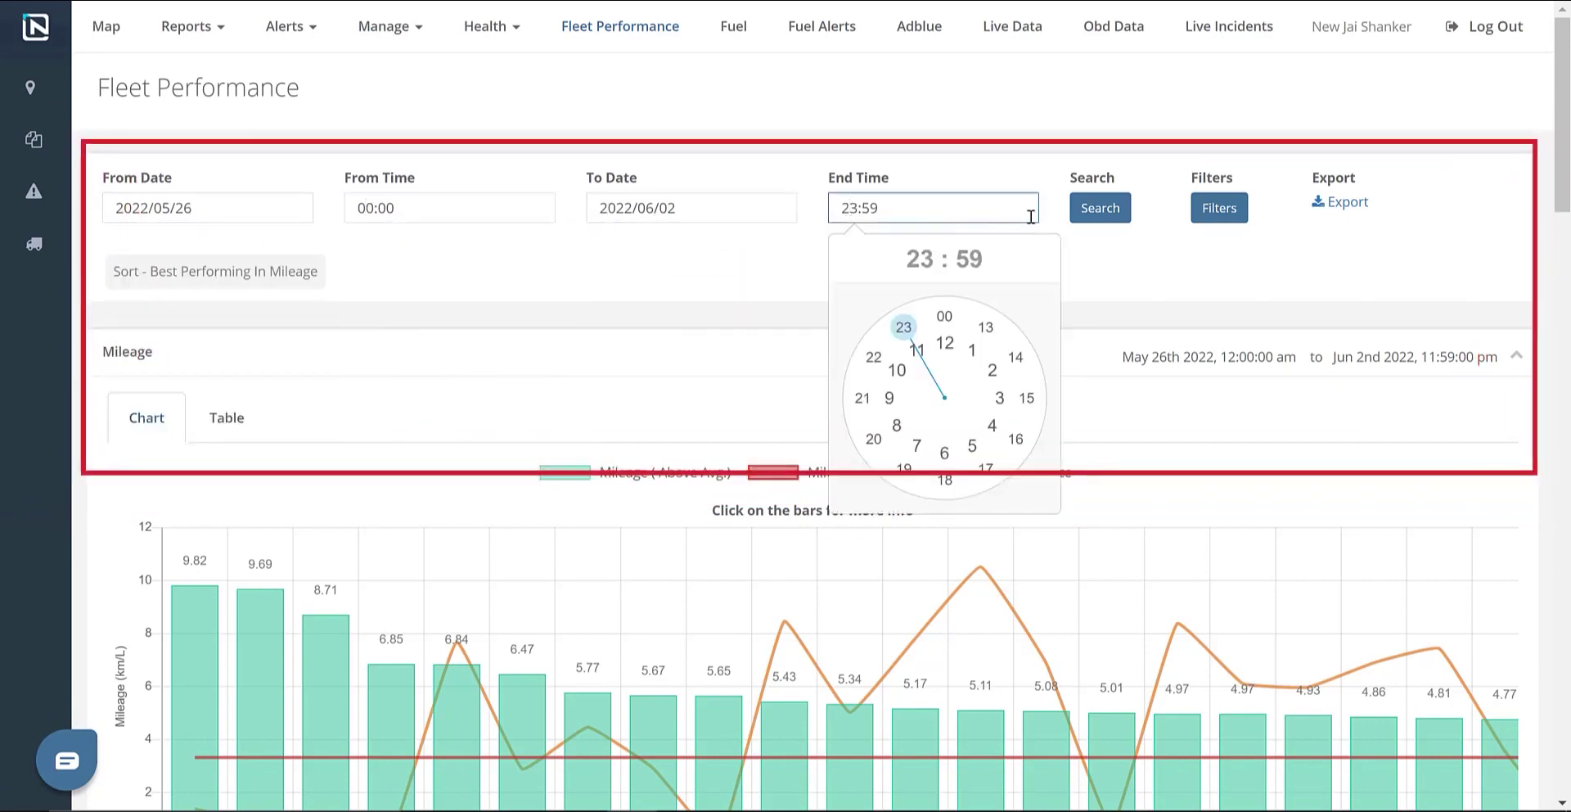
click(1132, 270)
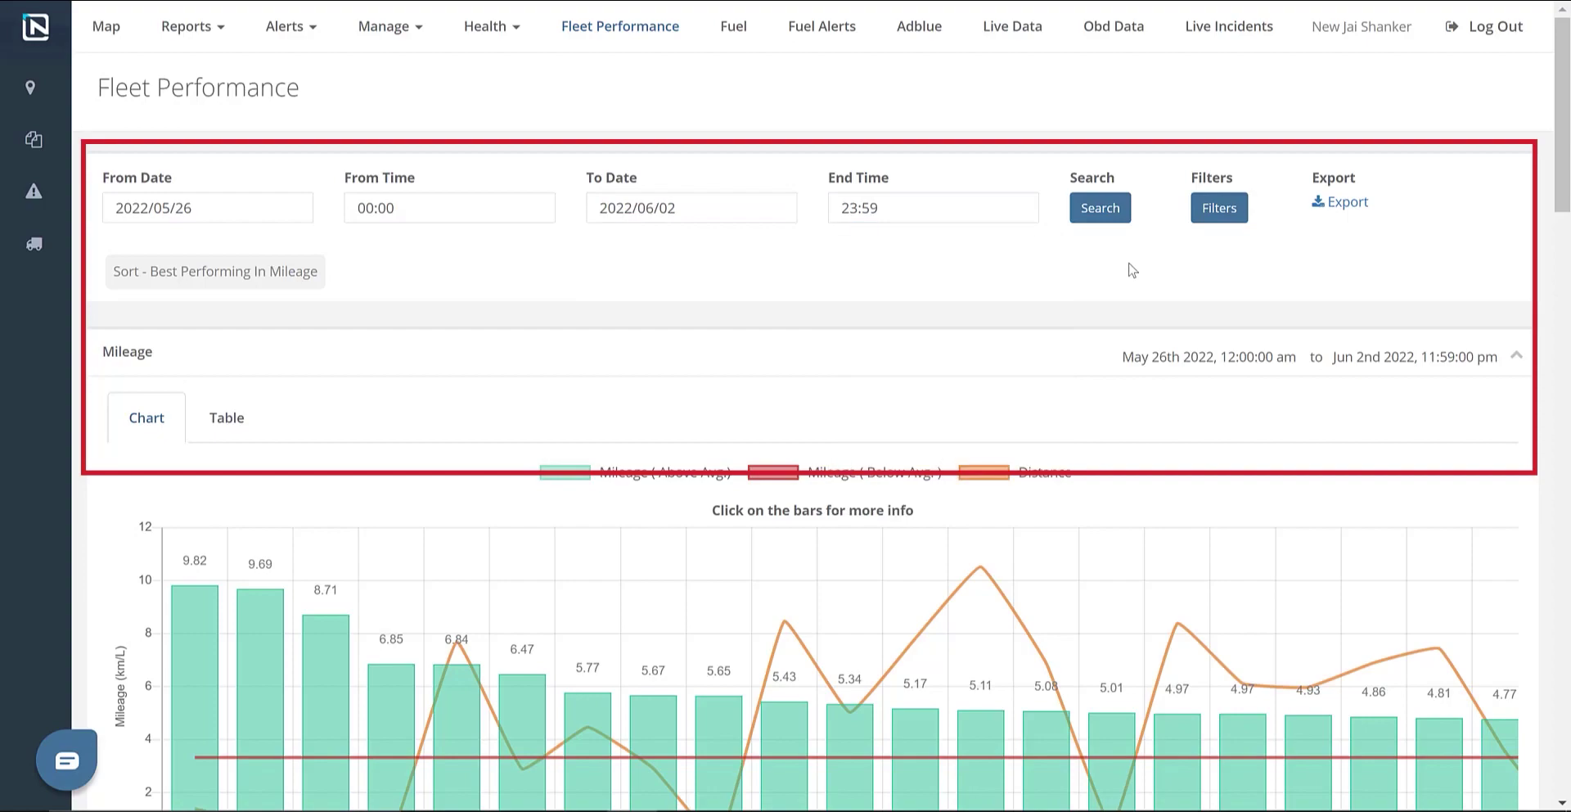
Step: Filter the mileage chart to Mahindra - Blazo X 49/55 (tt) Bs4 vehicles only
click(1217, 220)
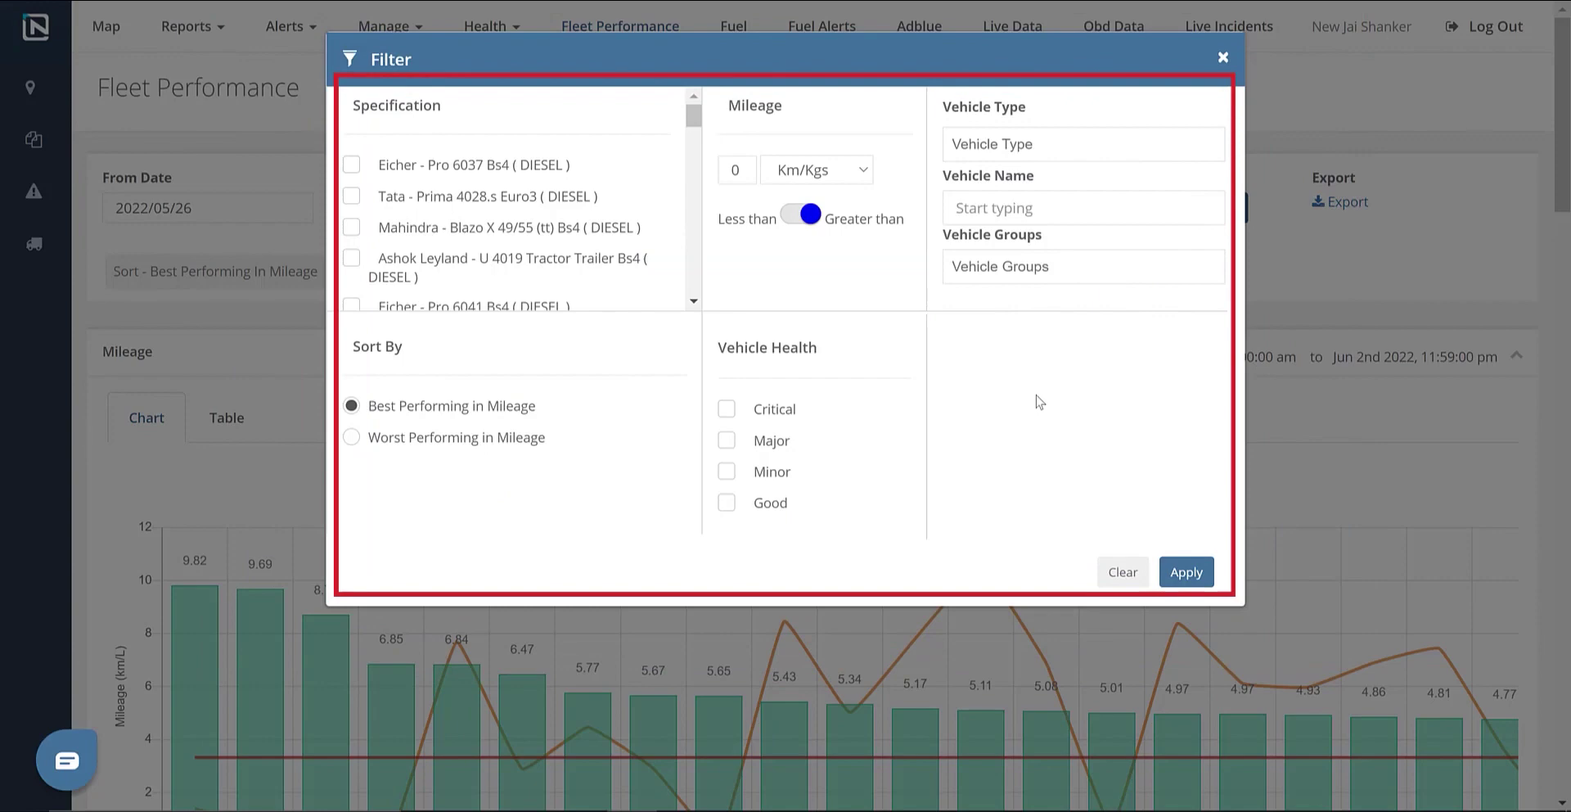
click(1223, 57)
scroll(1064, 474, down, 3)
mouse_move(1070, 473)
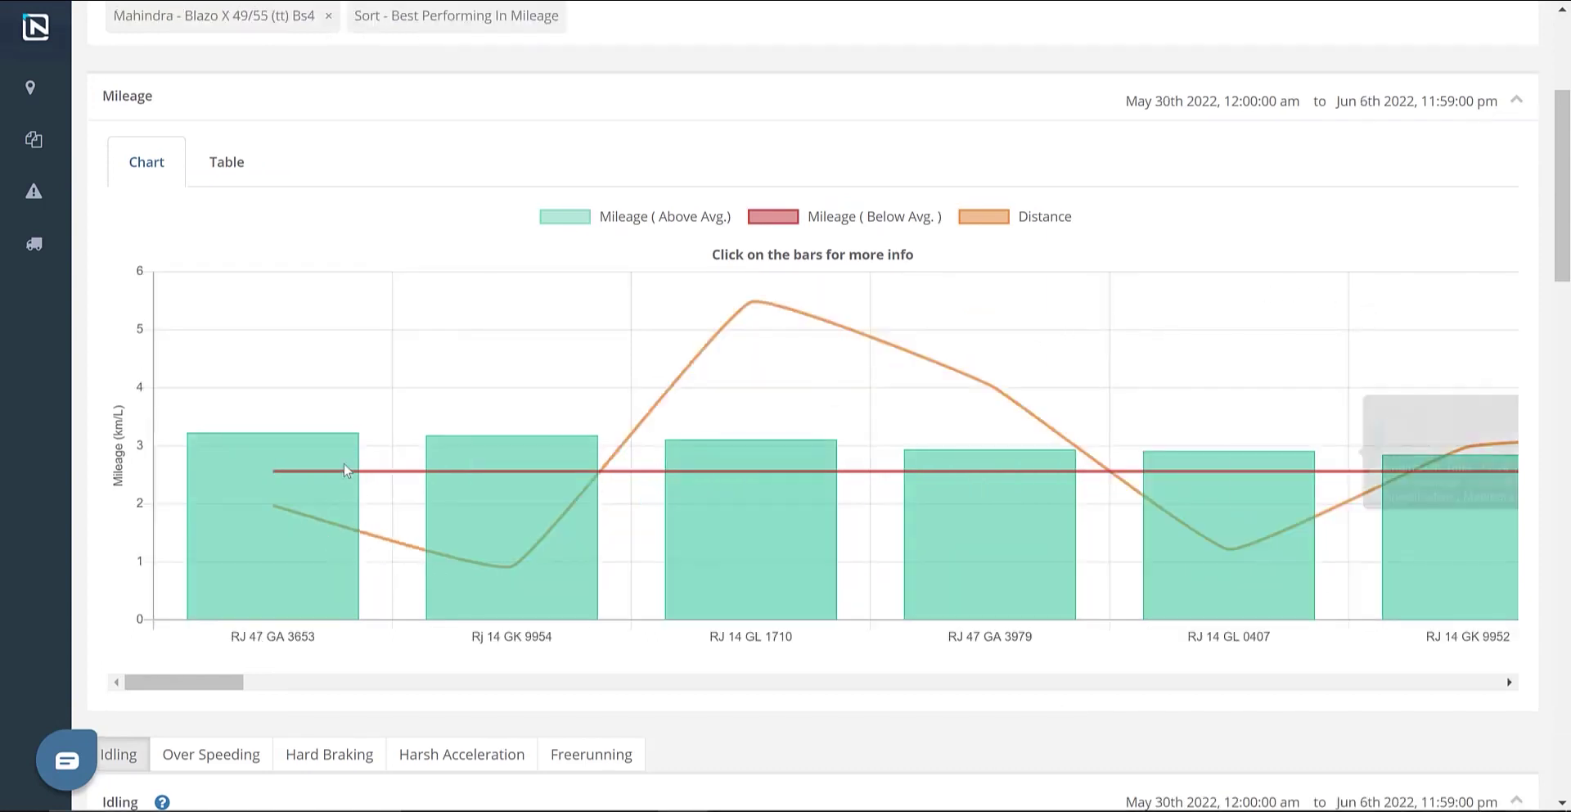
mouse_move(525, 475)
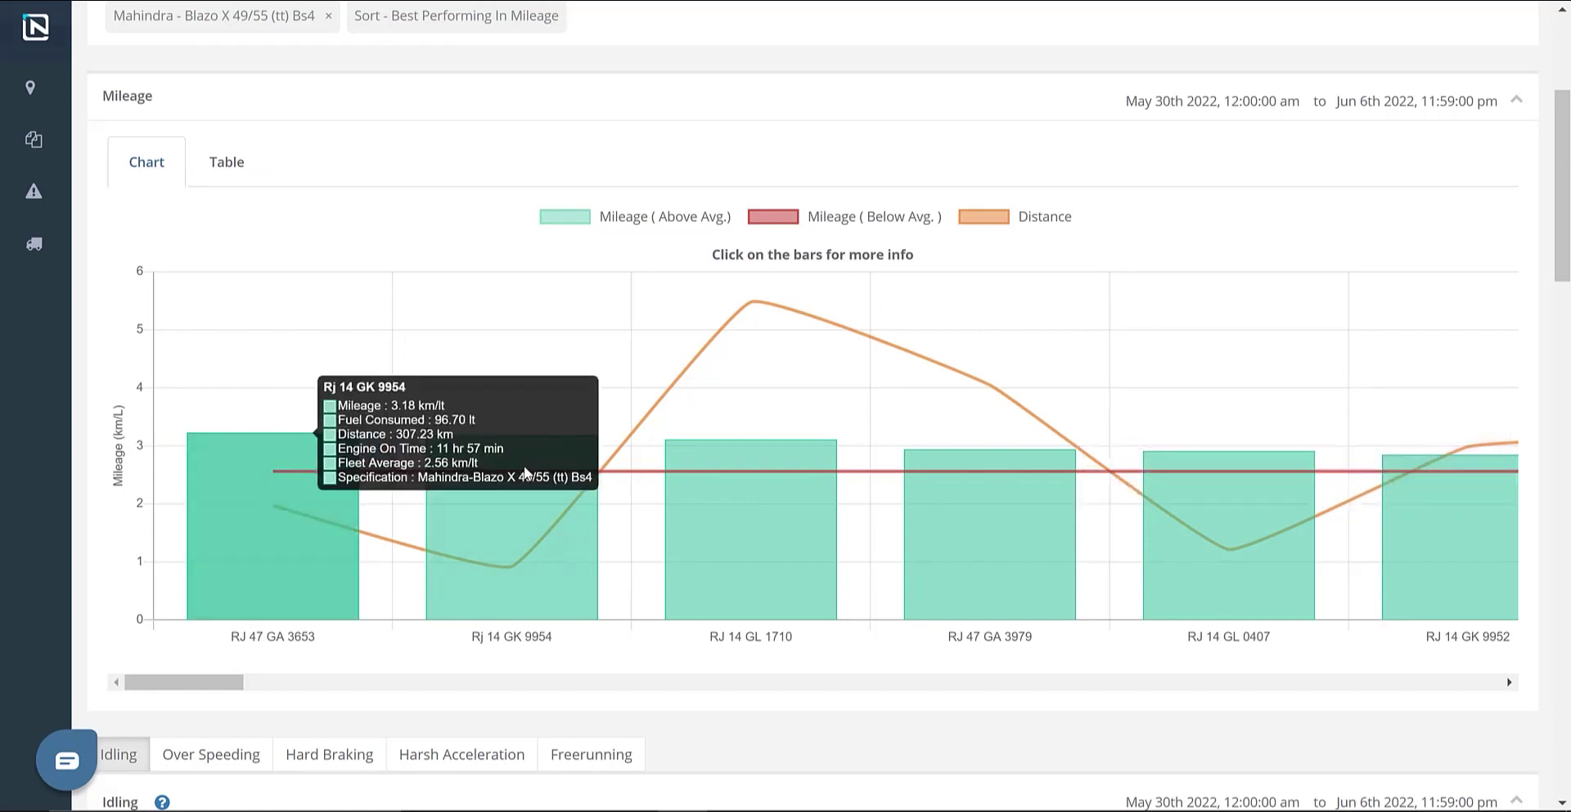
click(525, 473)
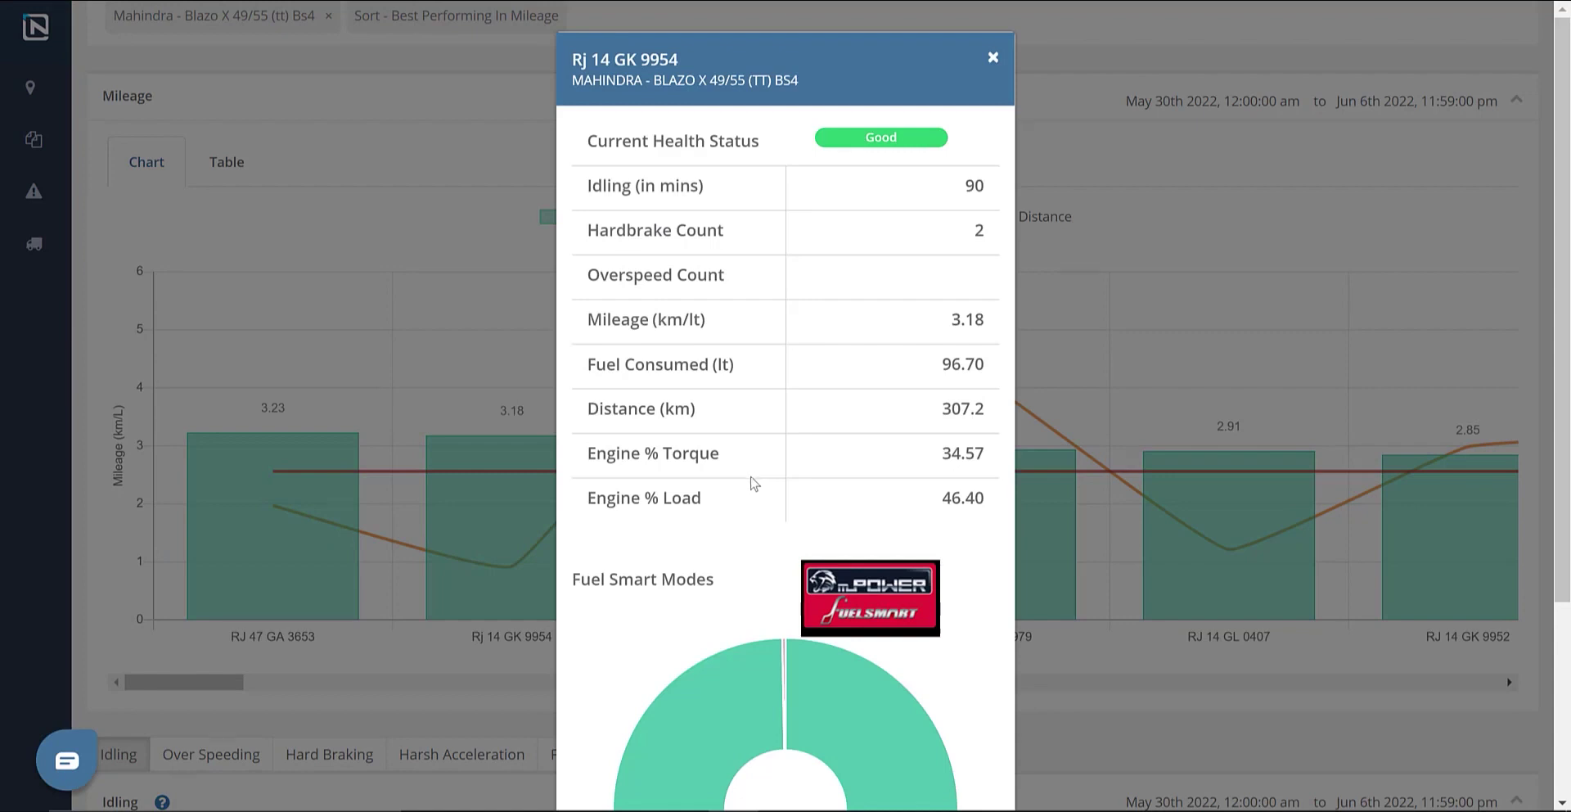
scroll(720, 467, down, 3)
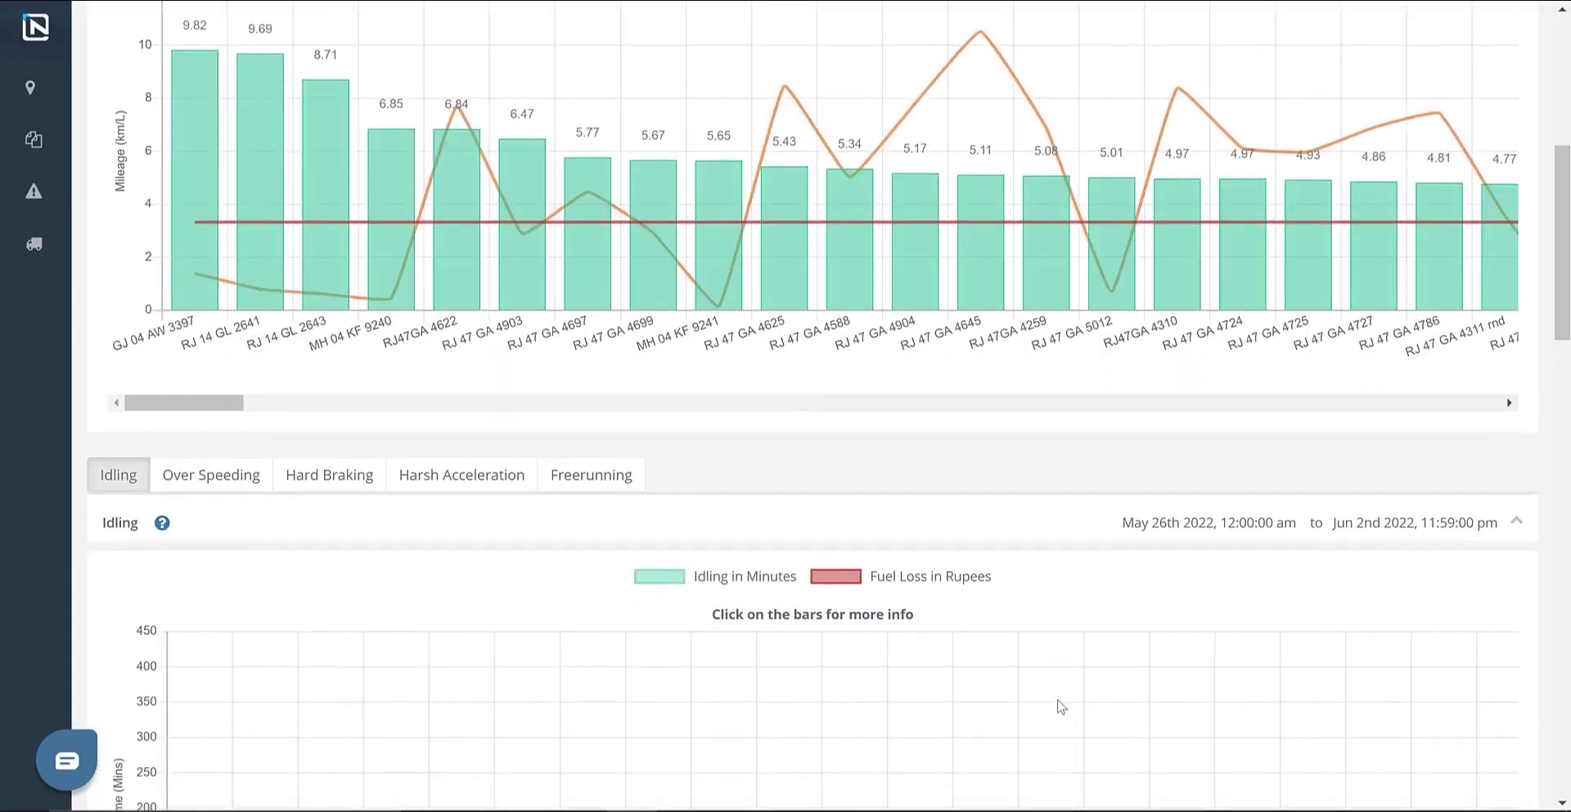
Step: Step through the Over Speeding, Hard Braking, Harsh Acceleration and Freerunning per-vehicle charts
scroll(1059, 706, down, 1)
scroll(1061, 705, down, 3)
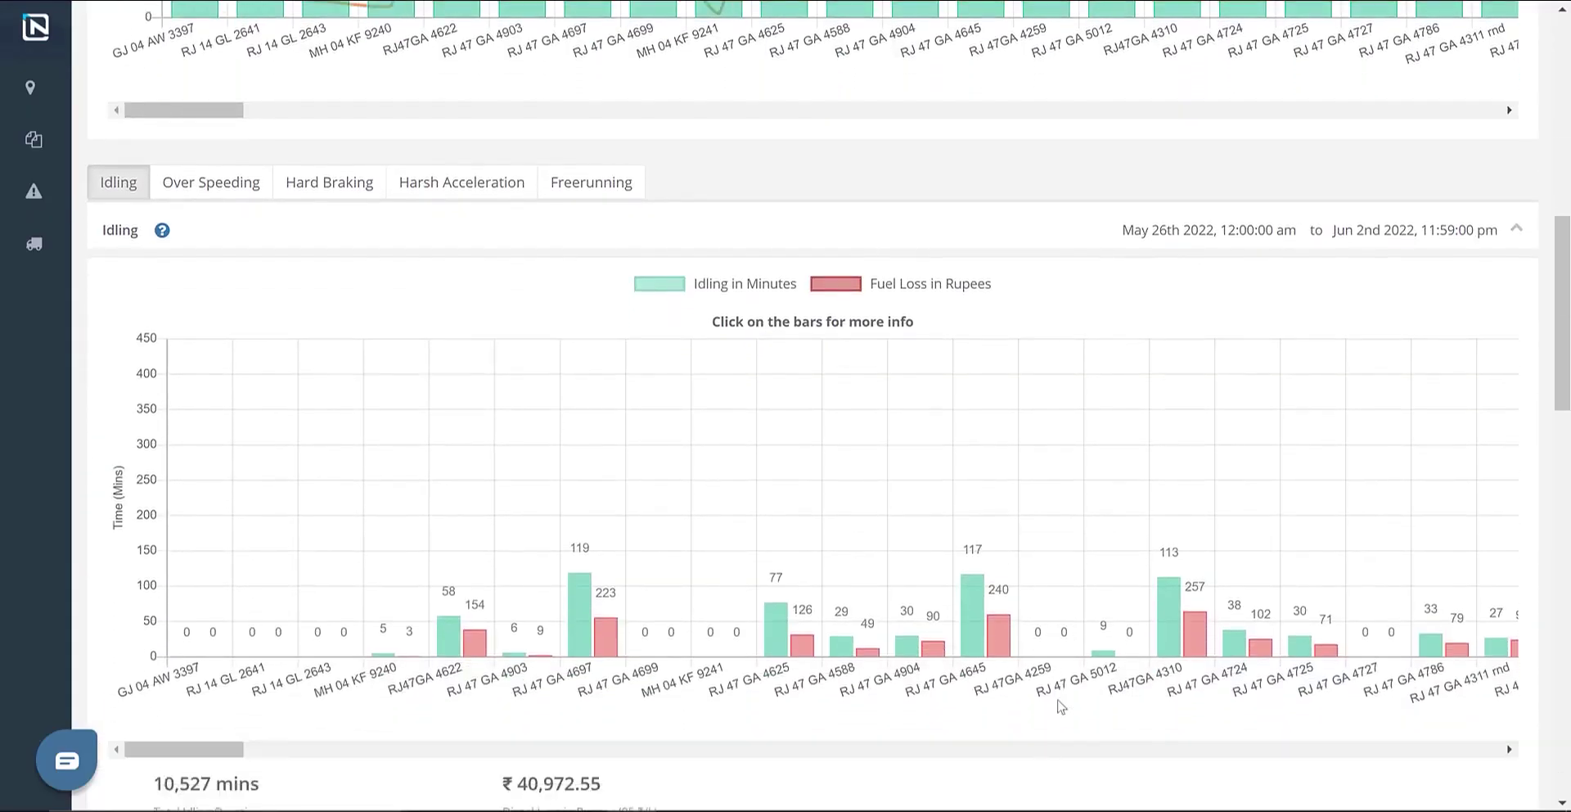
scroll(1060, 704, down, 2)
scroll(1006, 730, up, 1)
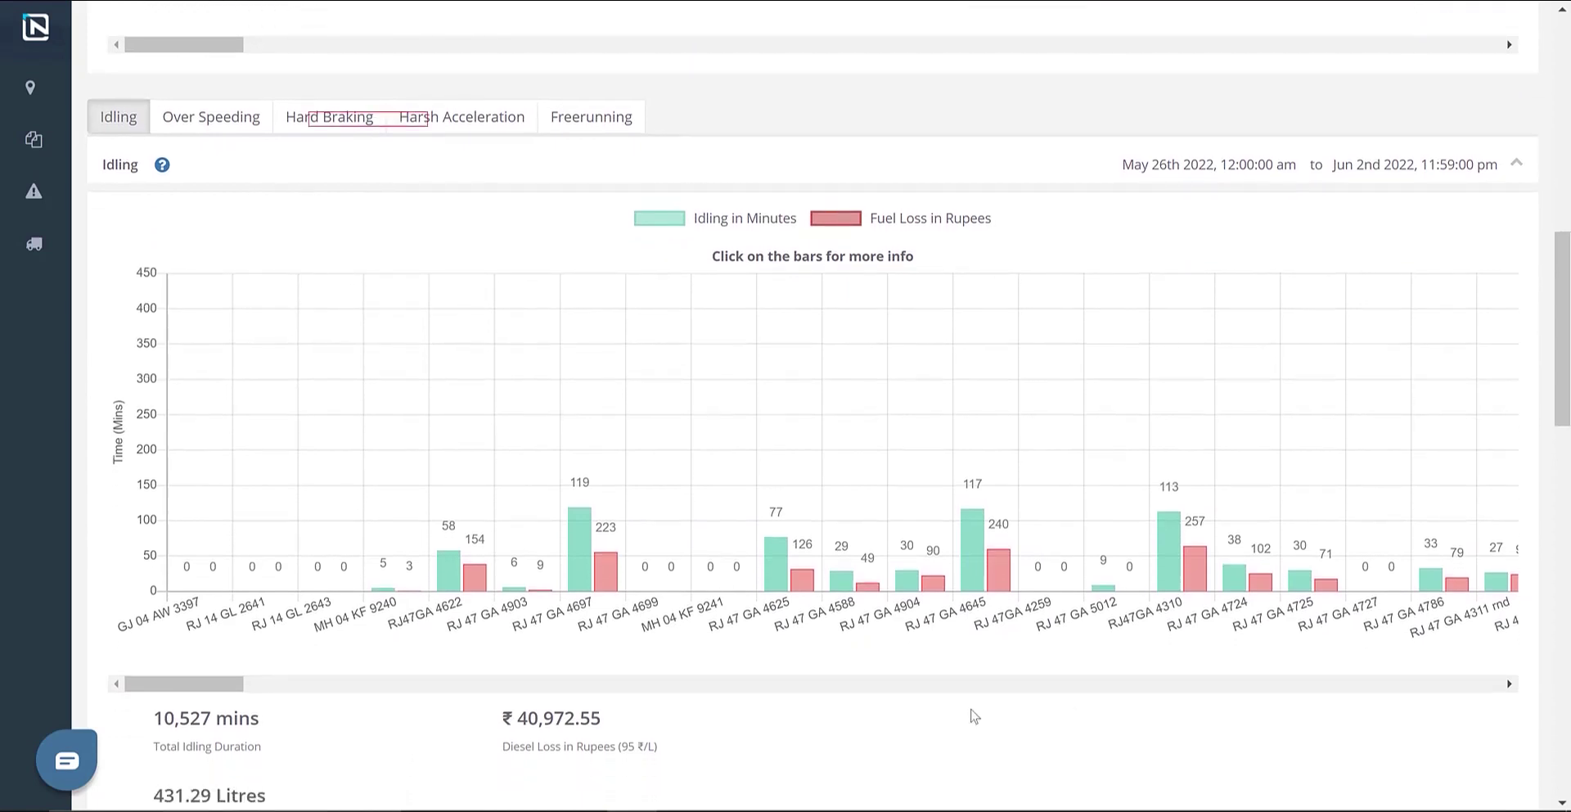
click(239, 123)
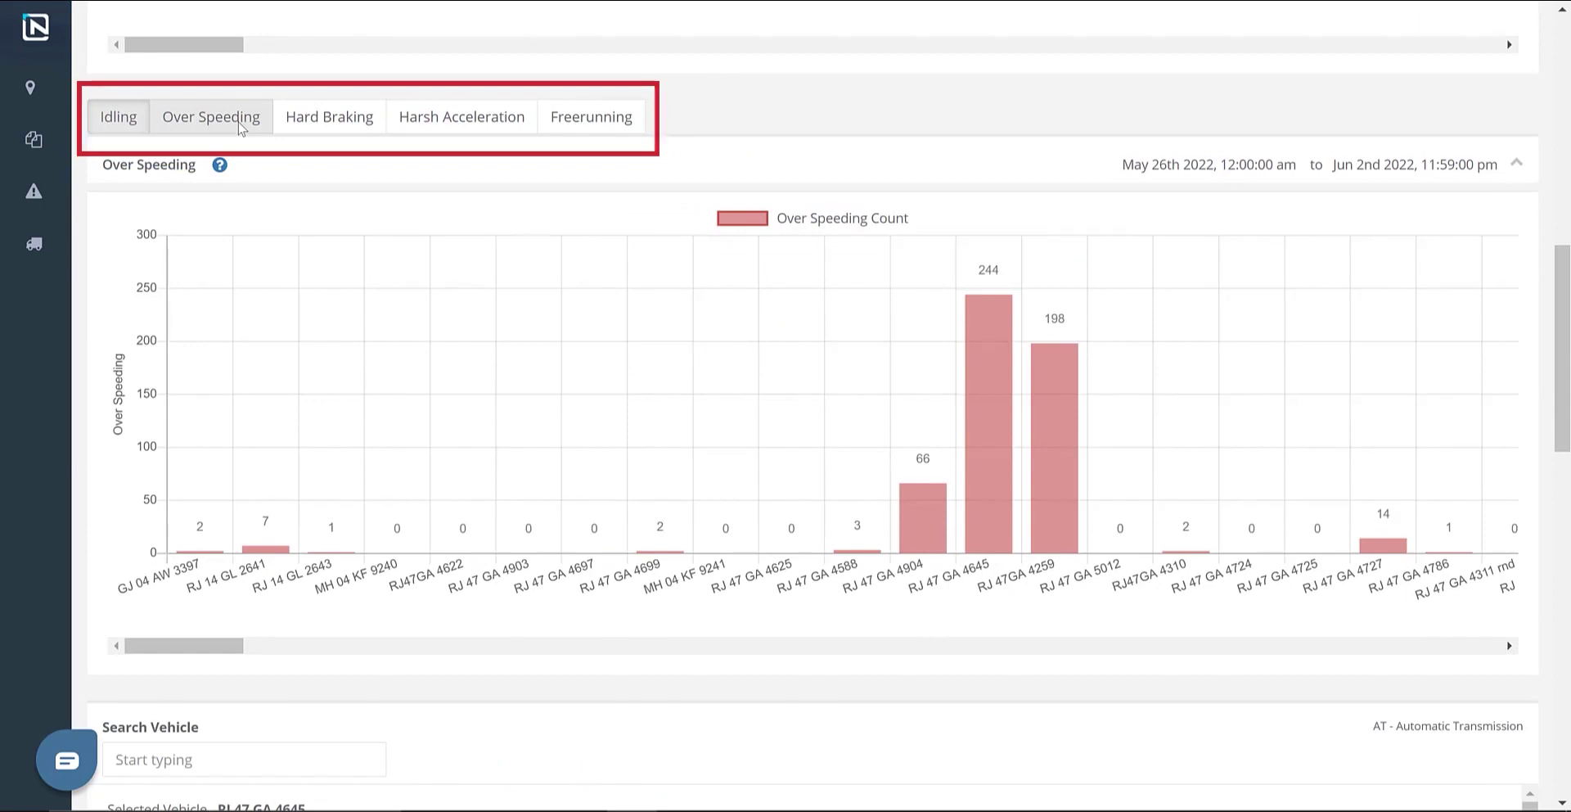
click(329, 116)
click(425, 109)
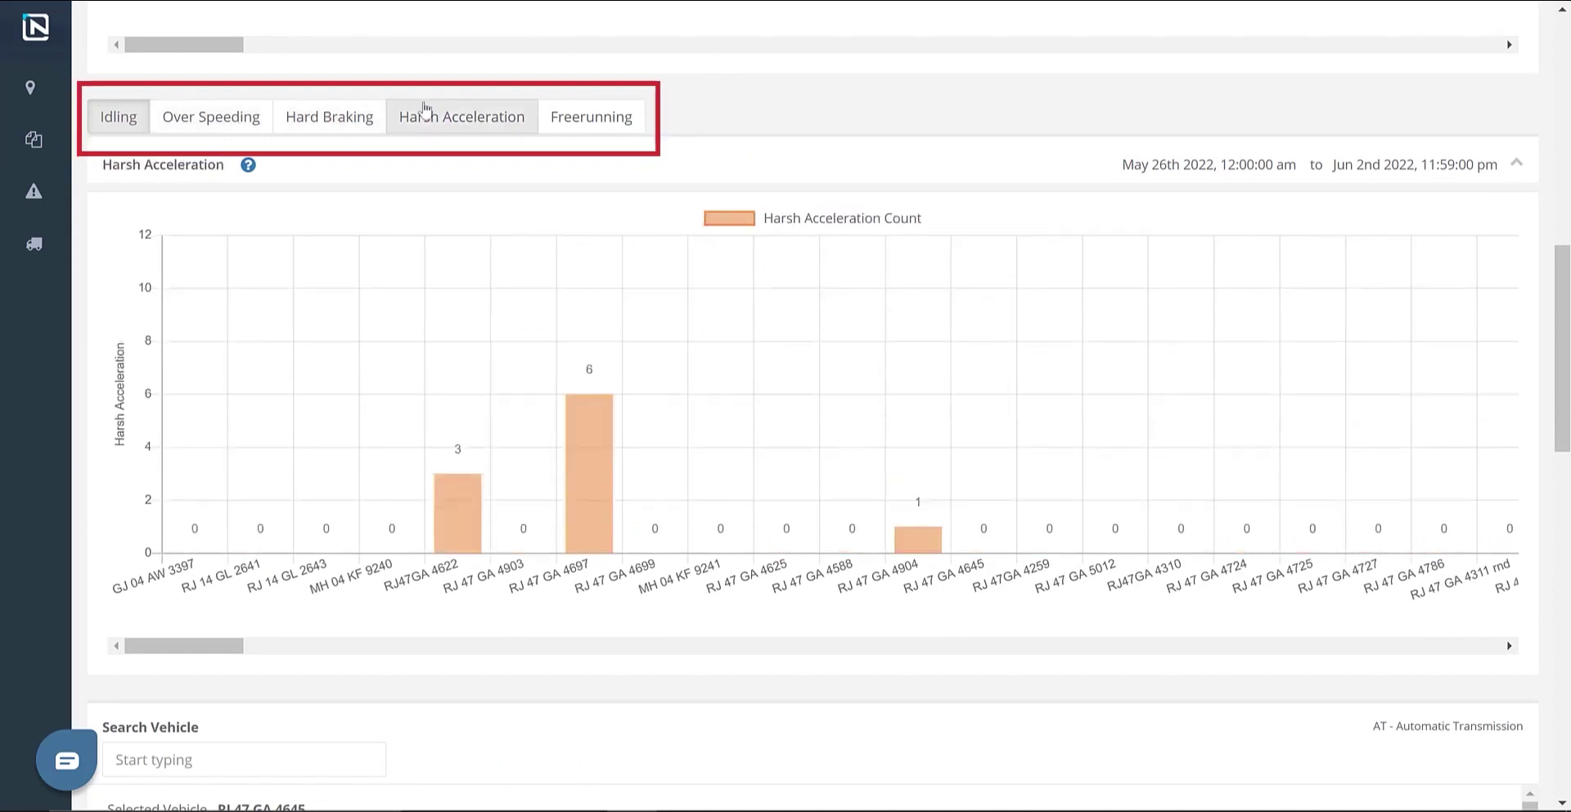
click(590, 116)
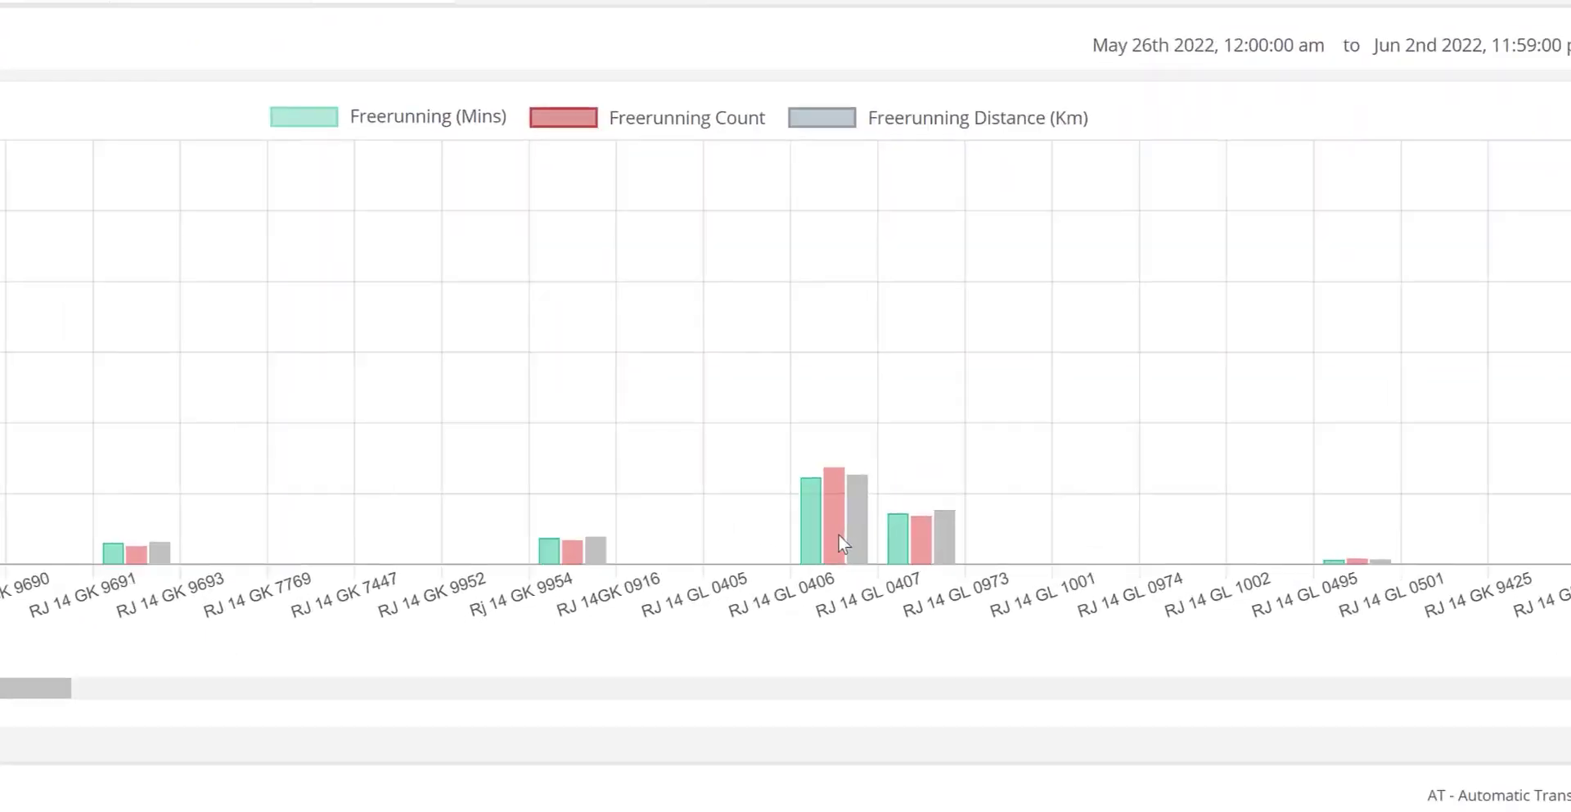
Step: View RJ 14 GL 0406's free-running incidents and the first incident's location on the map
mouse_move(935, 538)
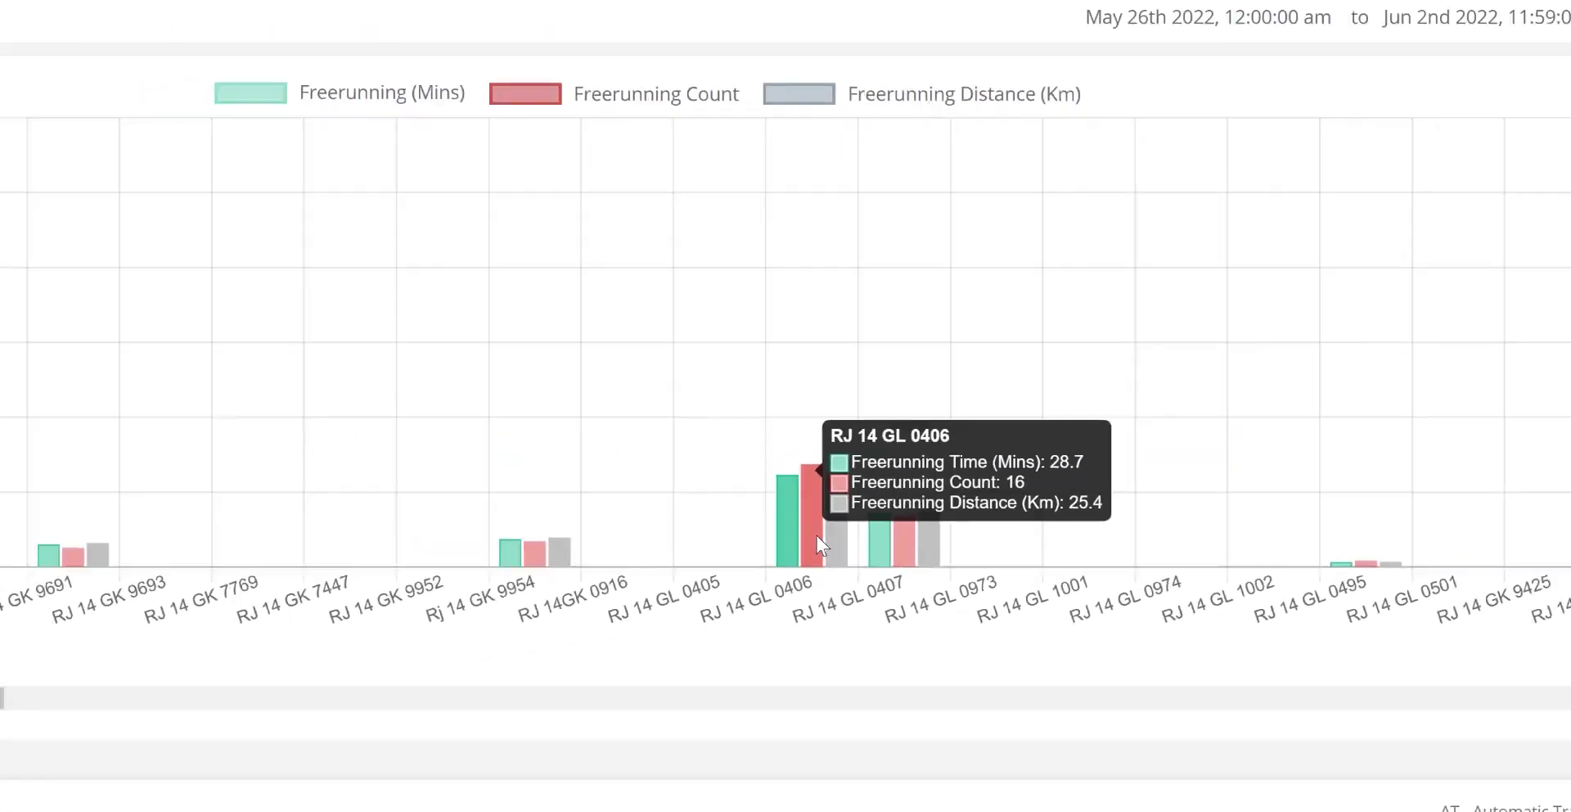
click(440, 548)
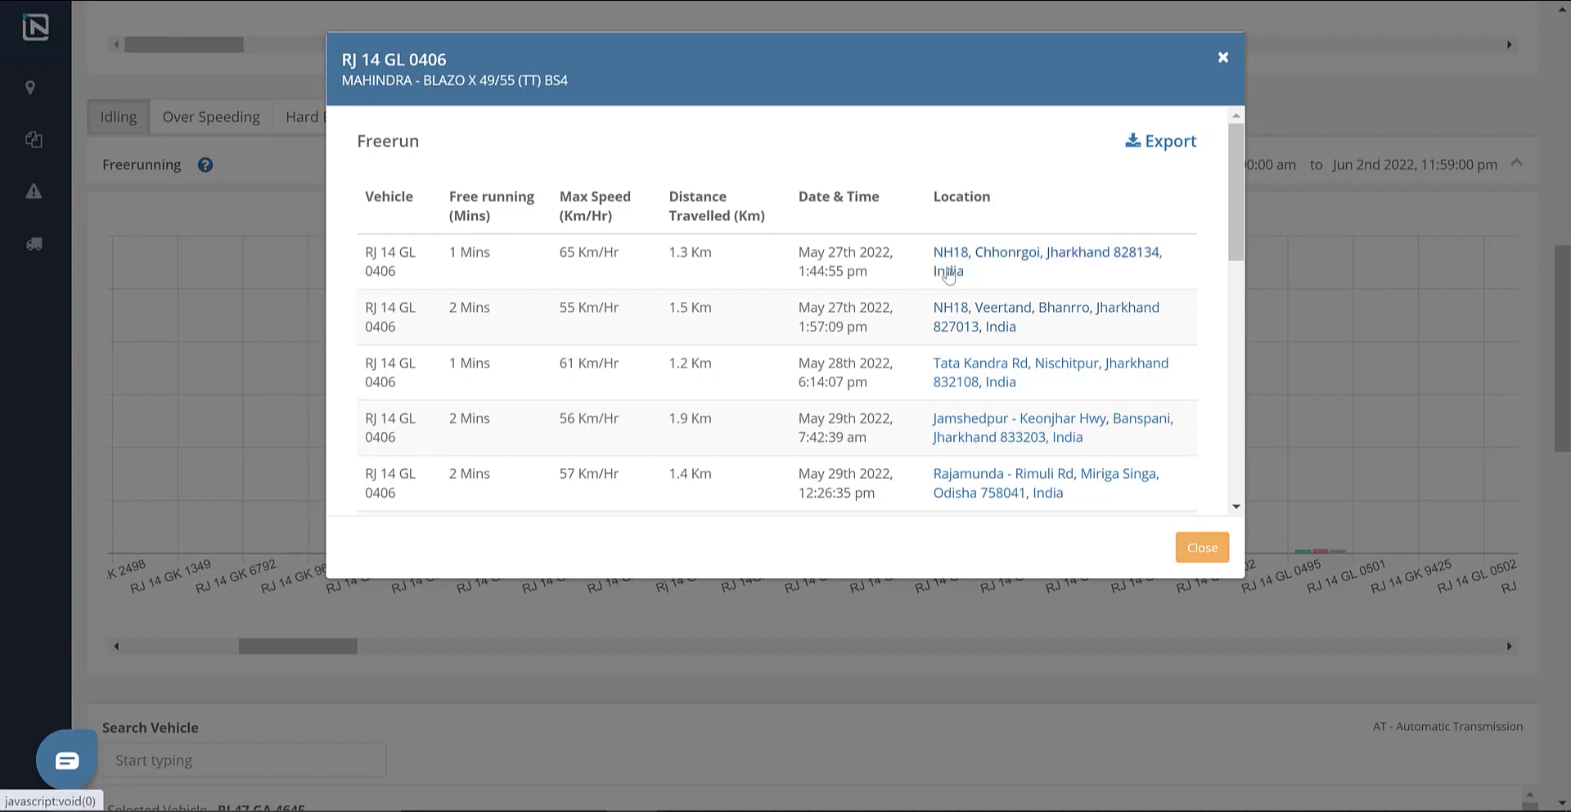
click(948, 272)
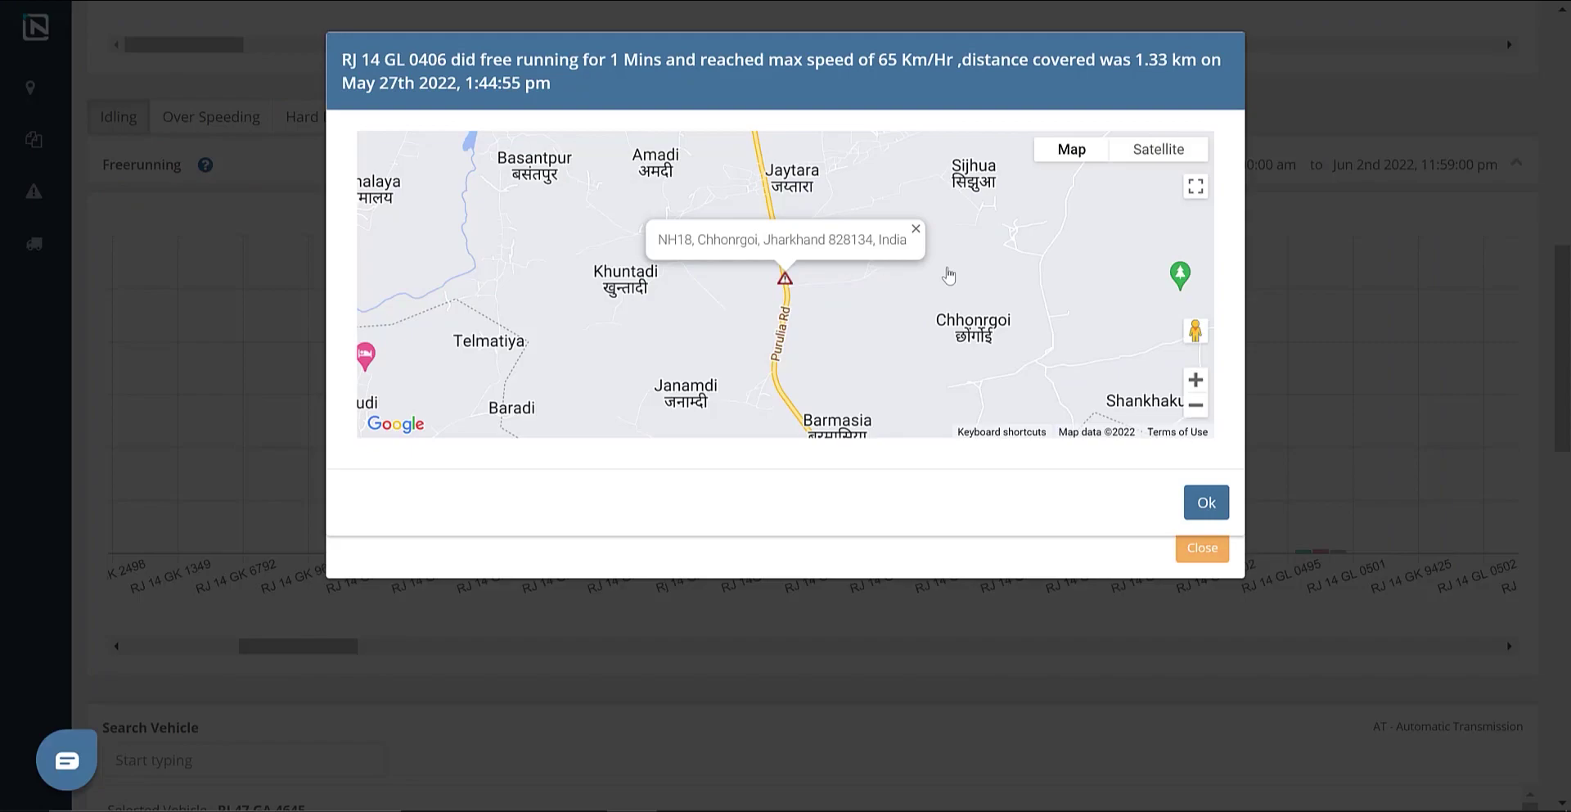
click(1206, 502)
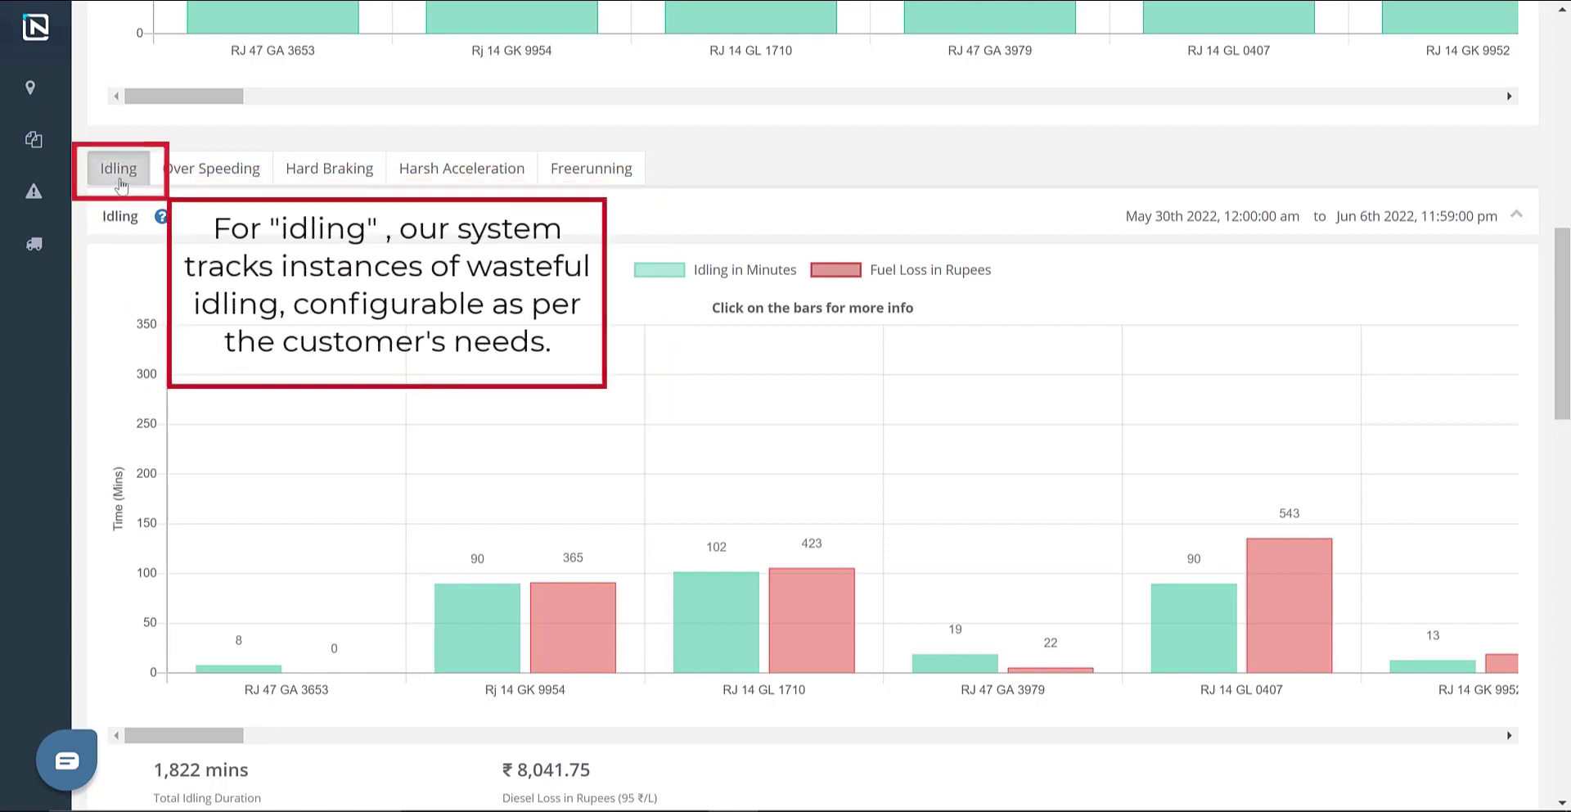
Step: Show each of the Over Speeding, Hard Braking, Harsh Acceleration and Freerunning charts, then return to the Mileage table
scroll(121, 185, down, 2)
click(214, 39)
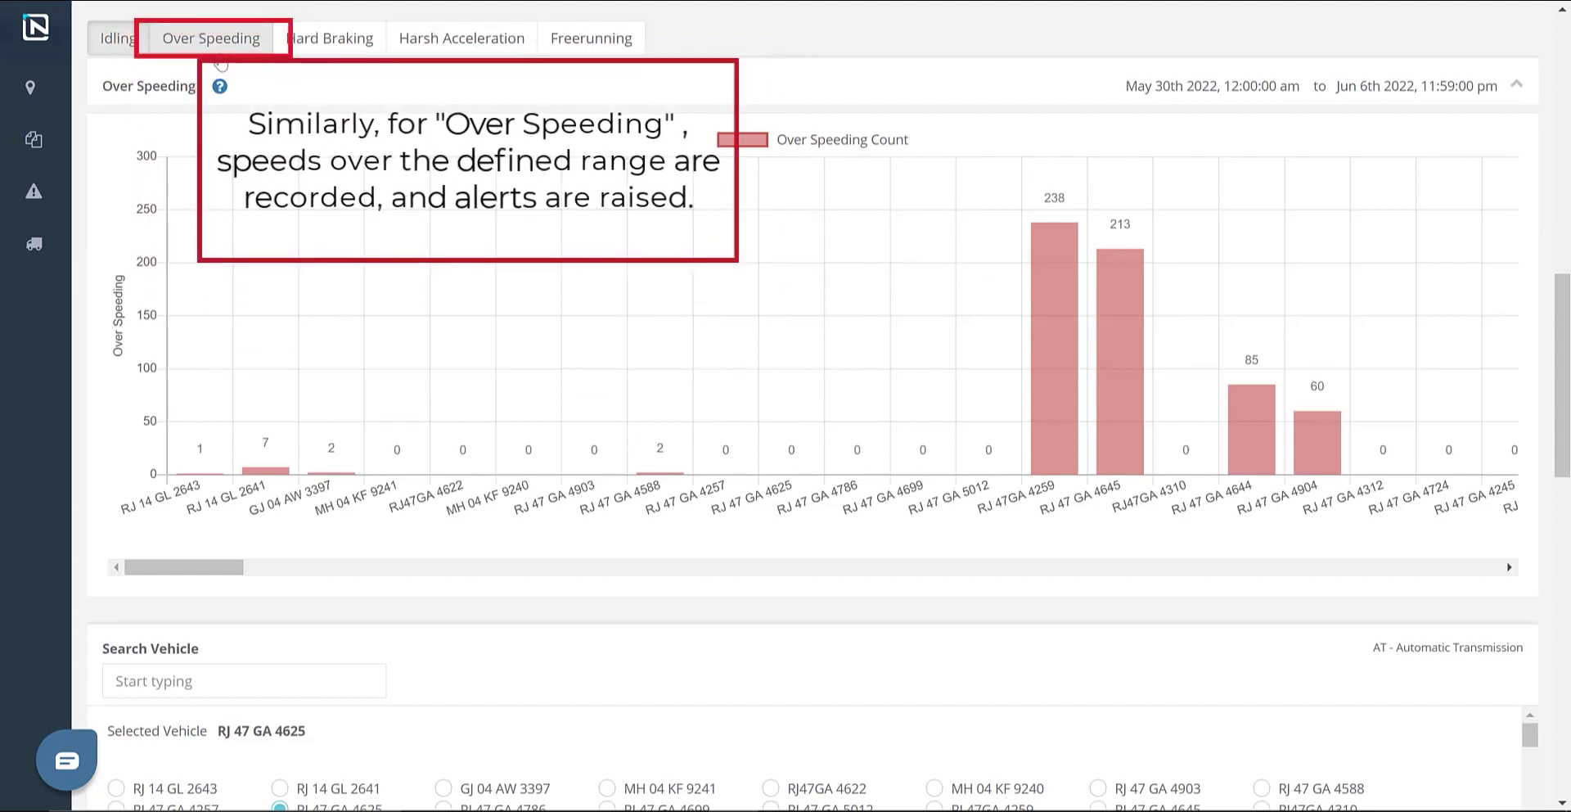
click(363, 51)
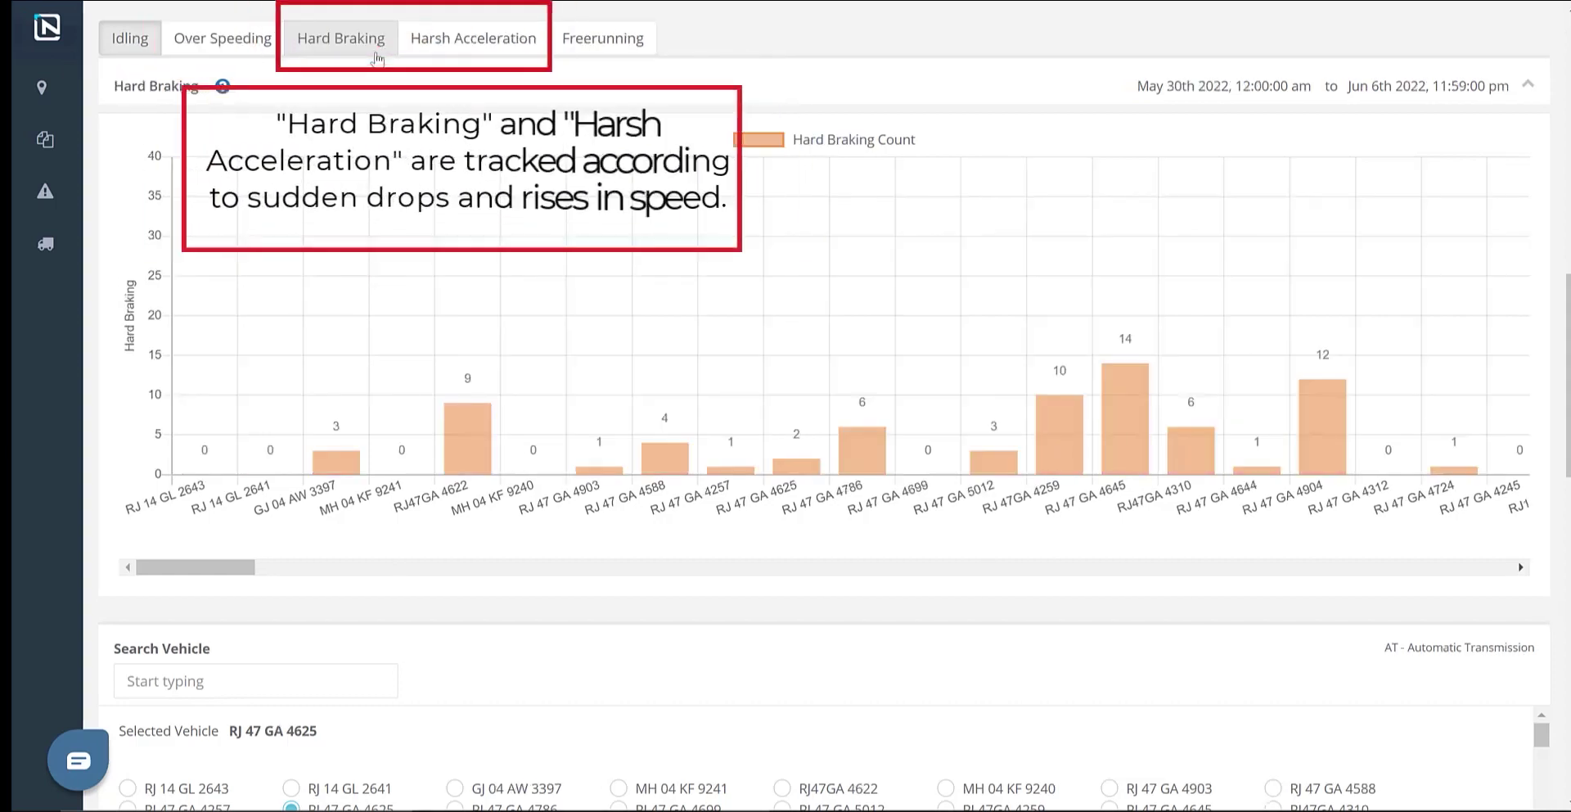
click(422, 58)
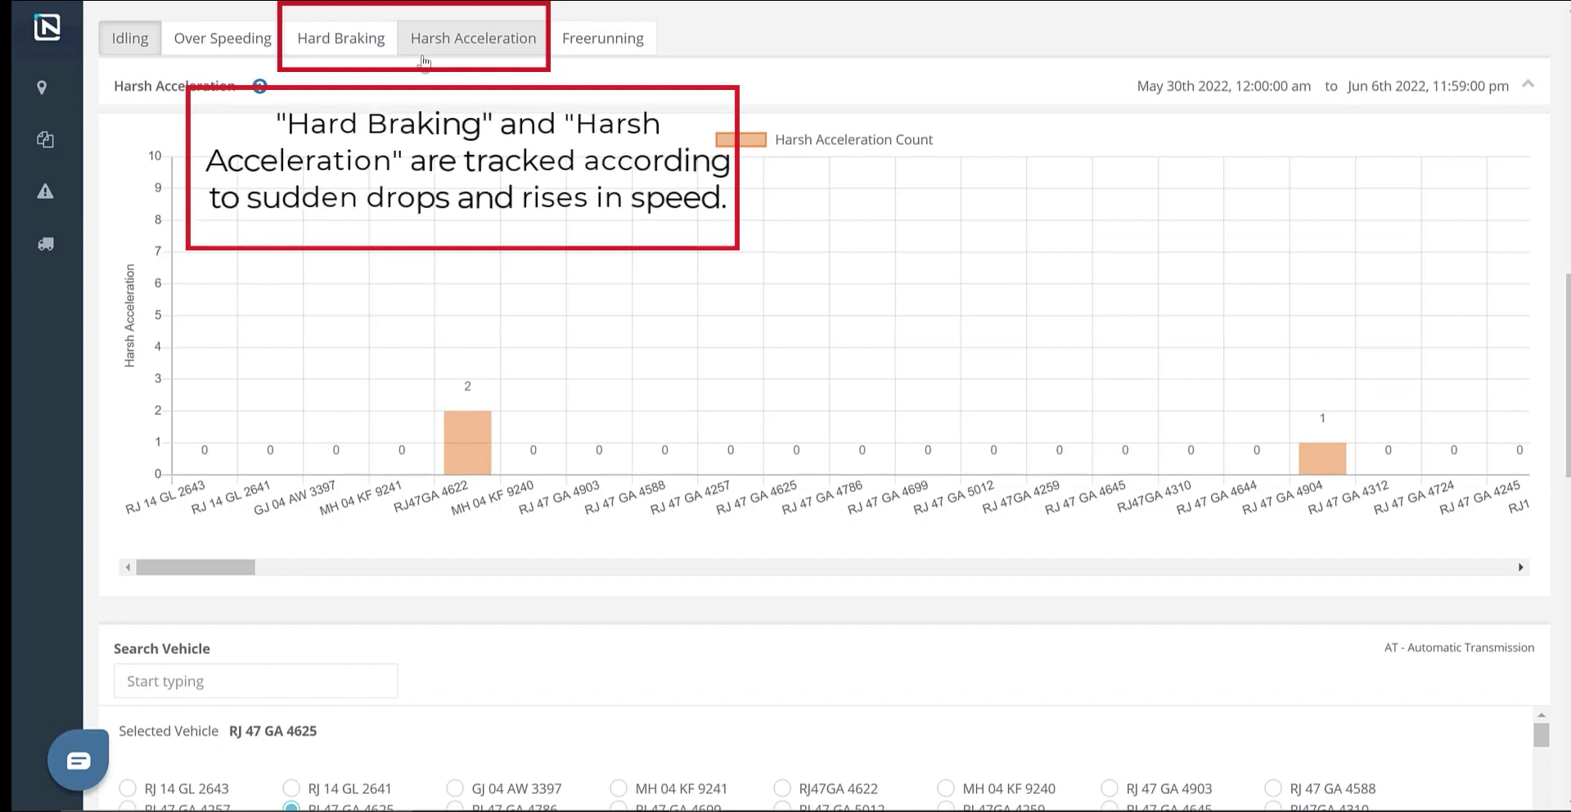
click(594, 56)
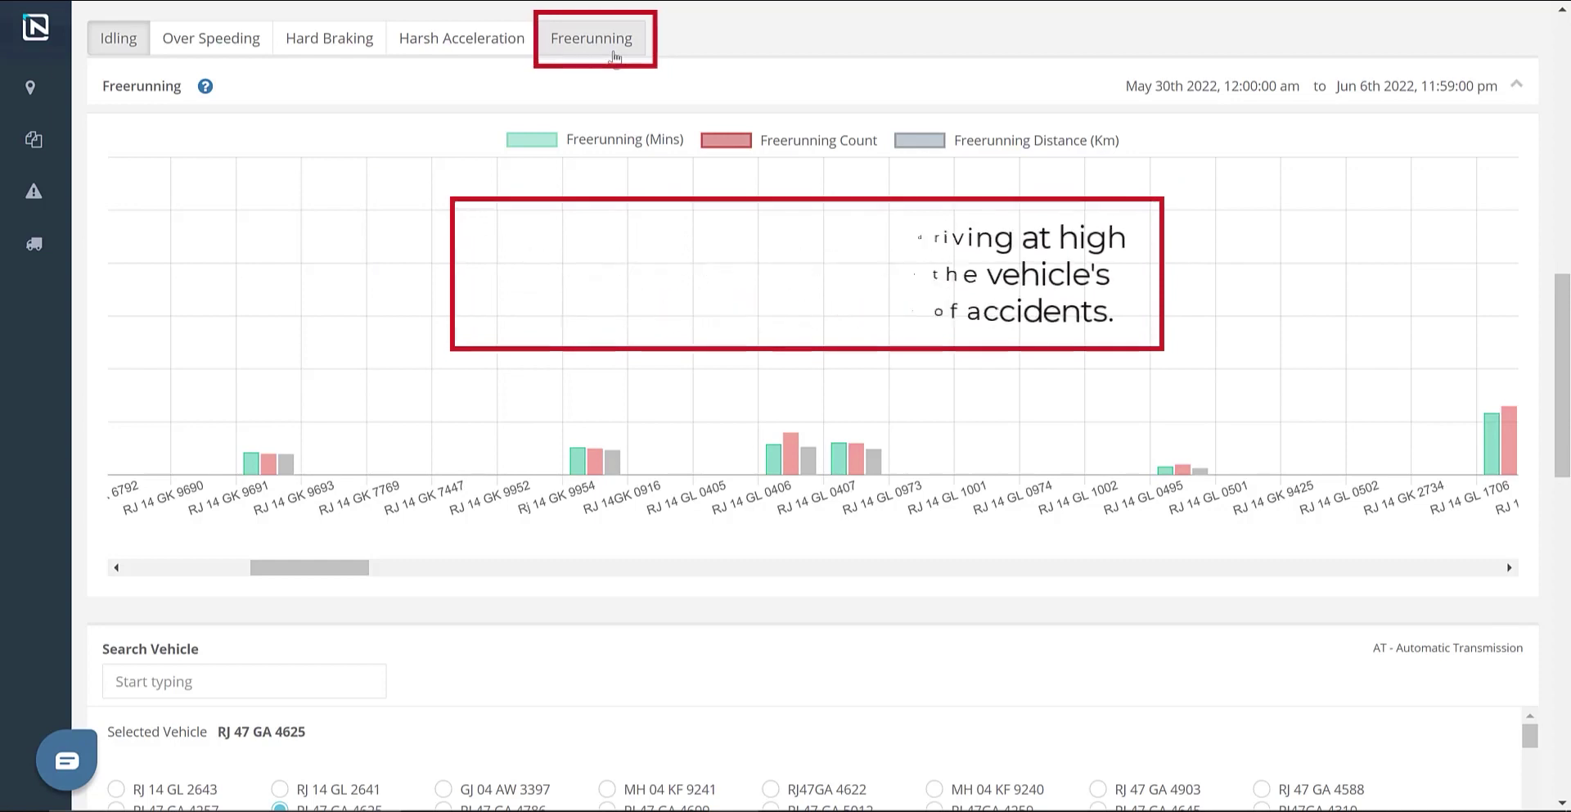
scroll(1533, 375, up, 2)
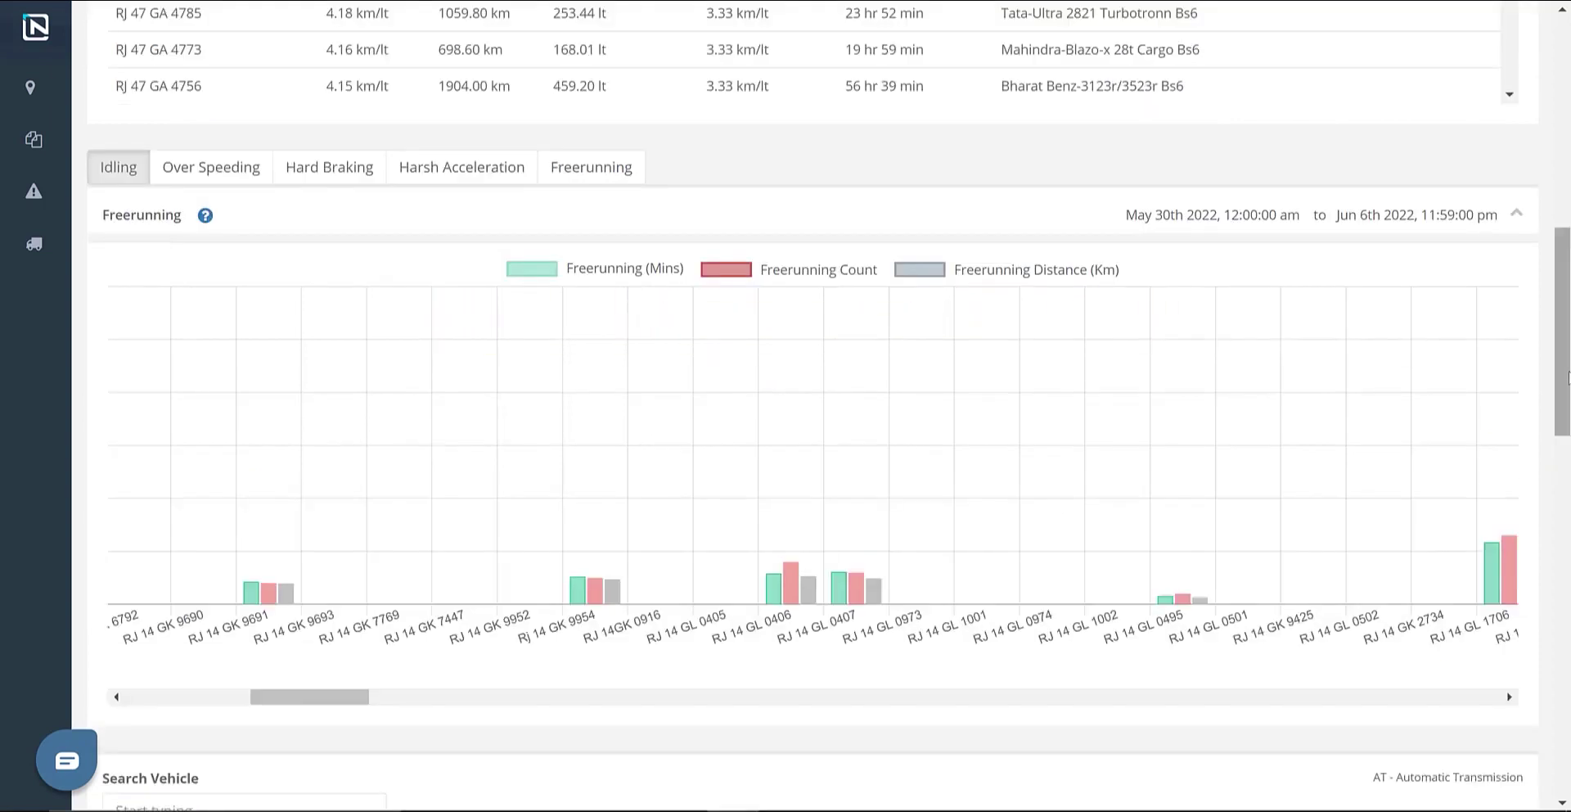
scroll(1568, 377, up, 9)
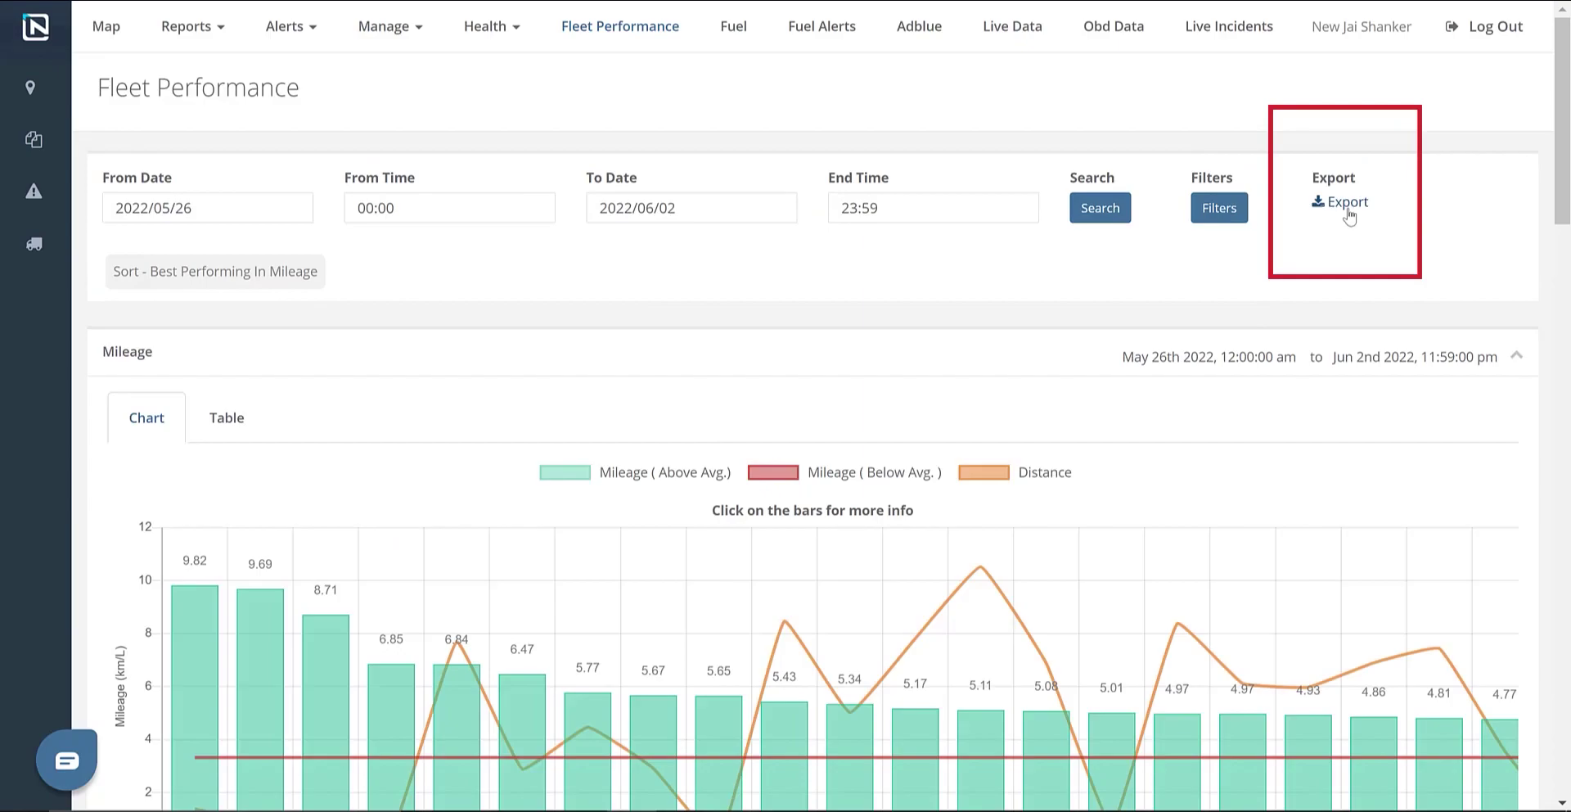
click(1347, 204)
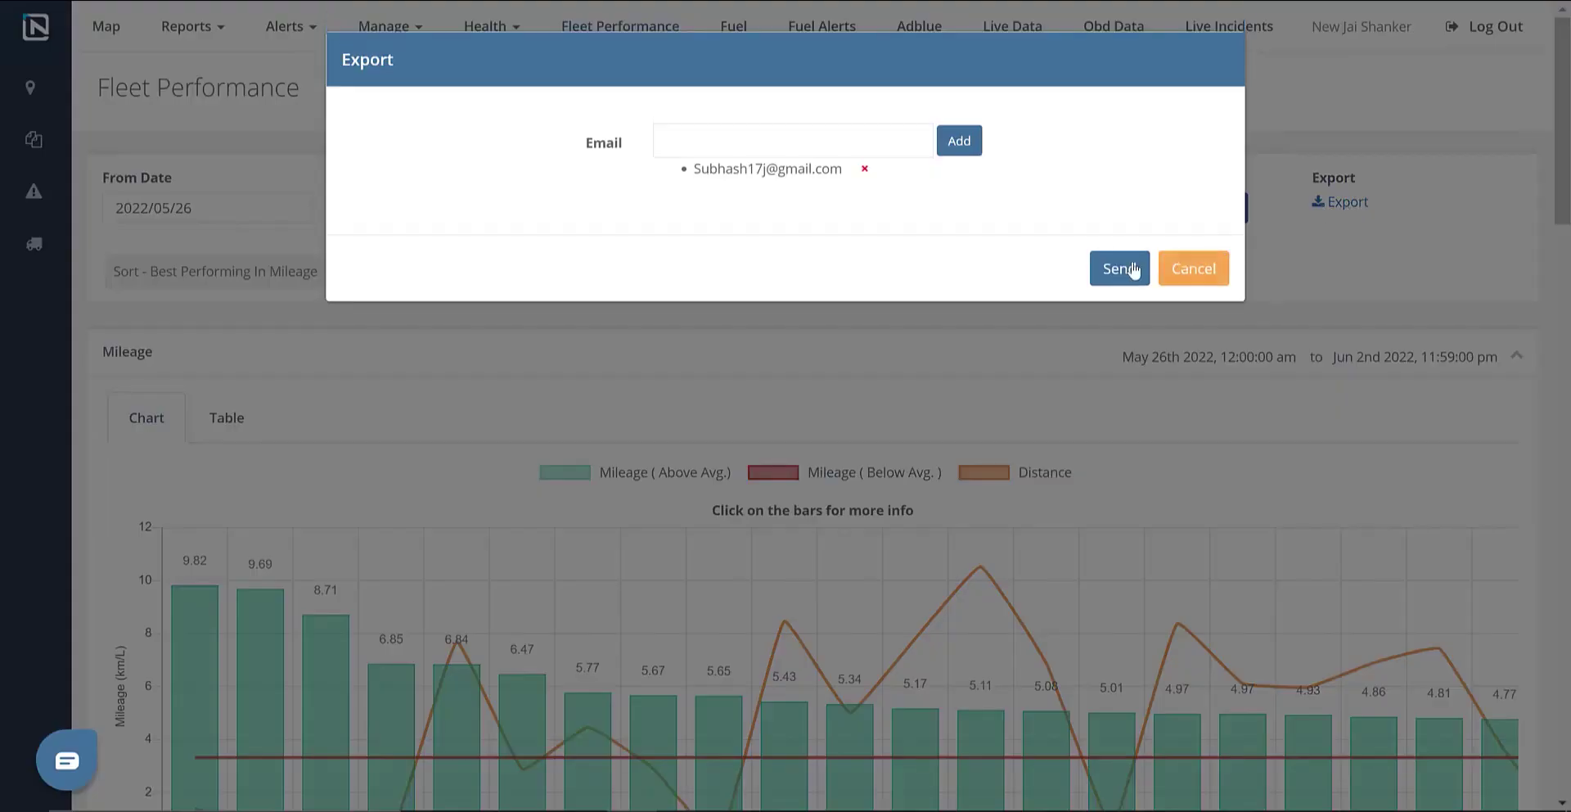
click(1191, 270)
scroll(1295, 339, down, 8)
scroll(1294, 343, down, 10)
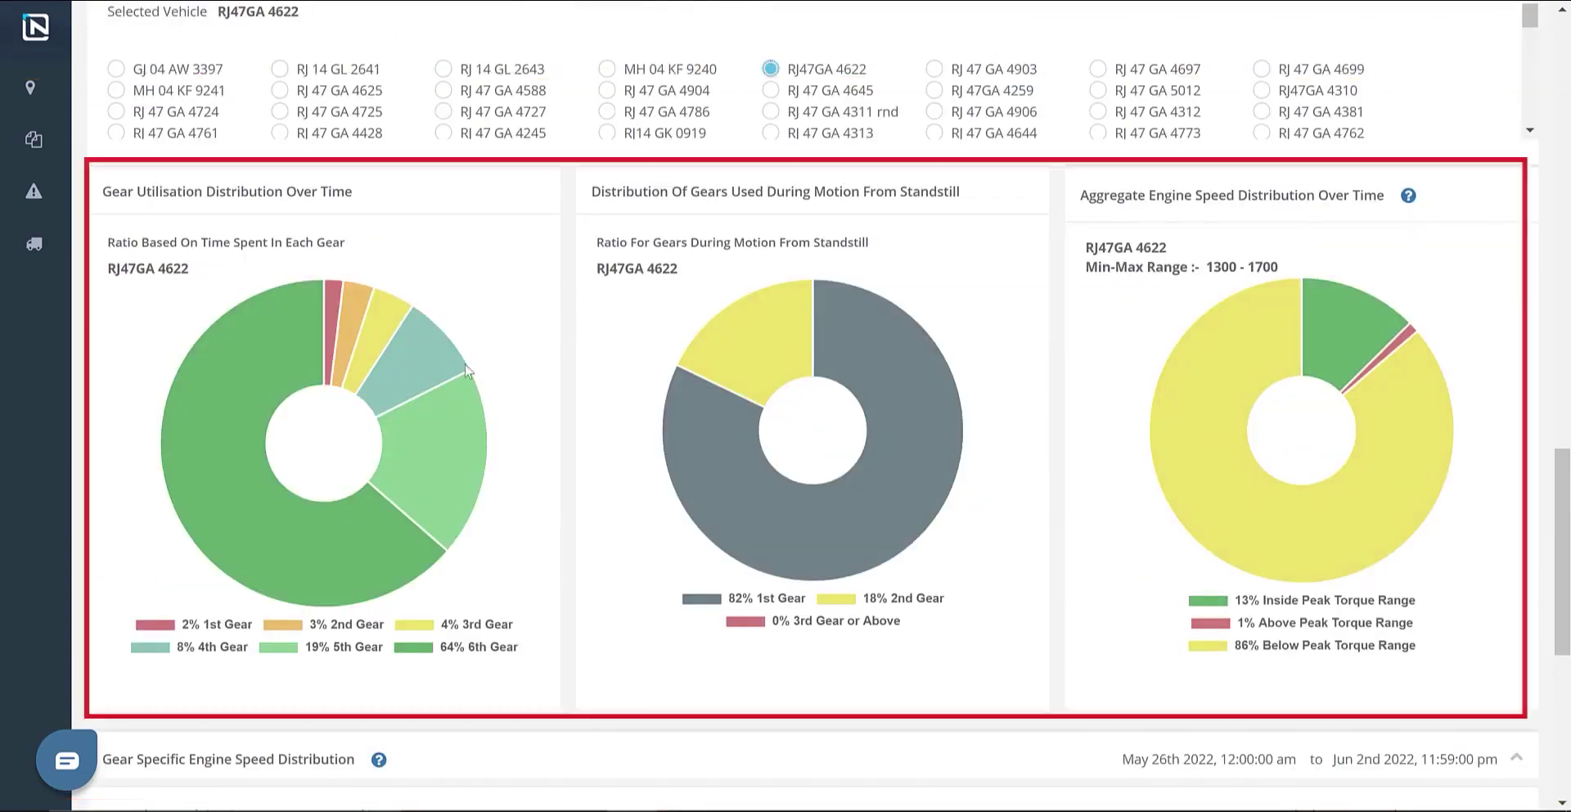
mouse_move(252, 414)
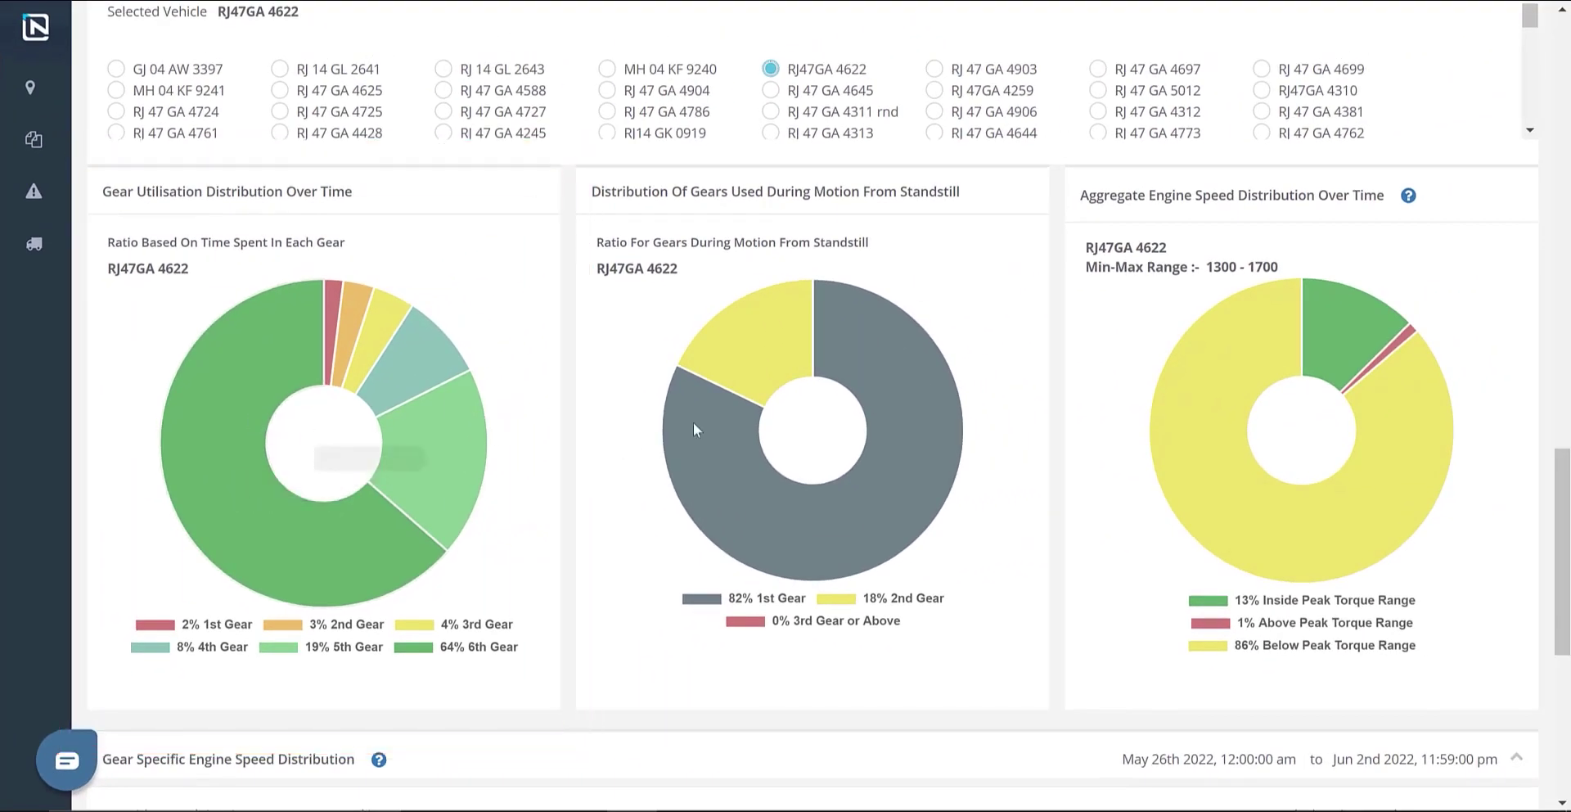
mouse_move(693, 423)
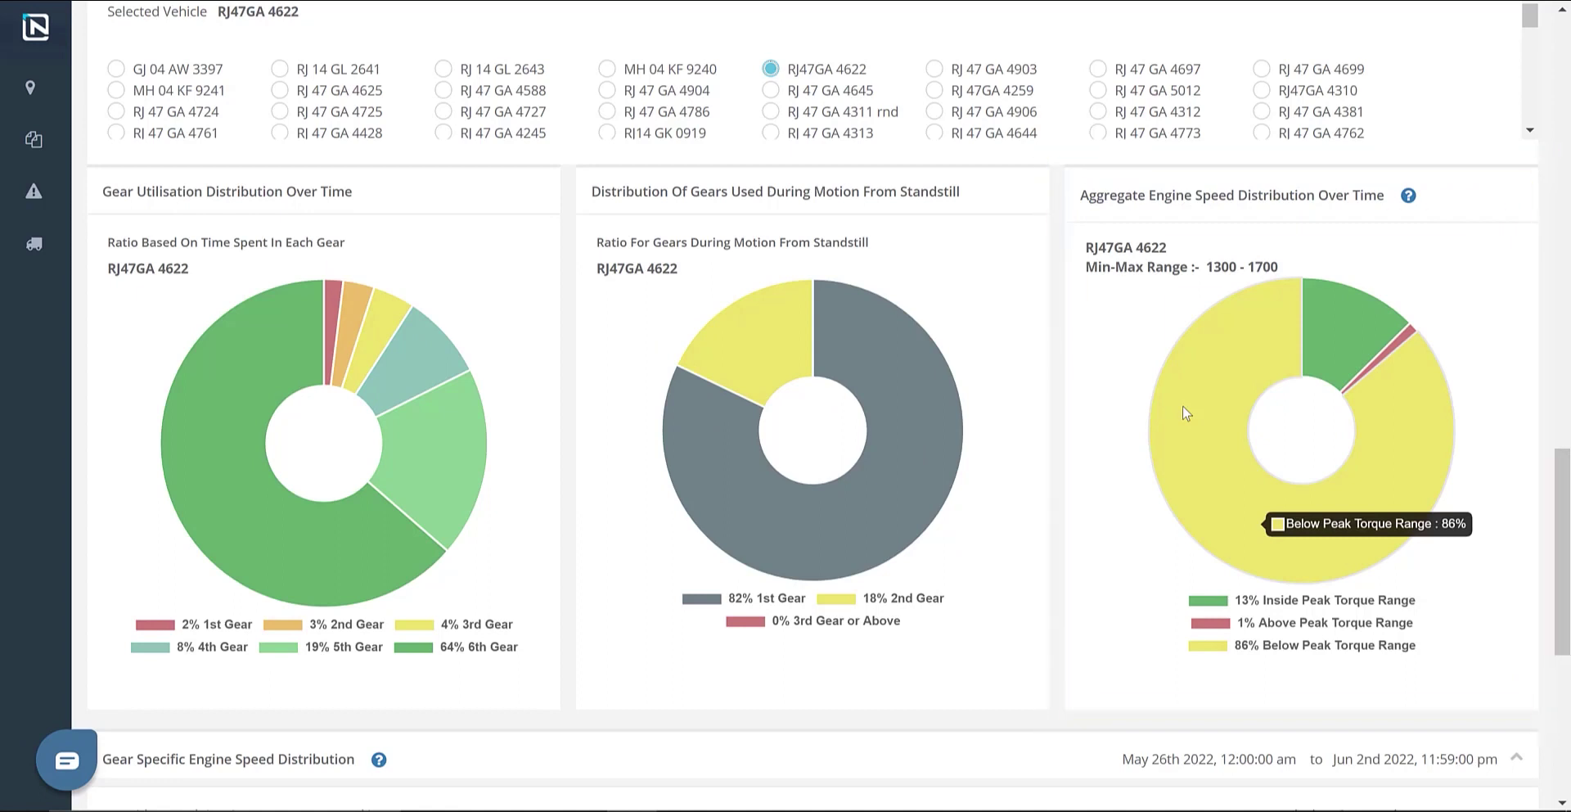
scroll(1183, 412, down, 1)
scroll(1185, 412, down, 1)
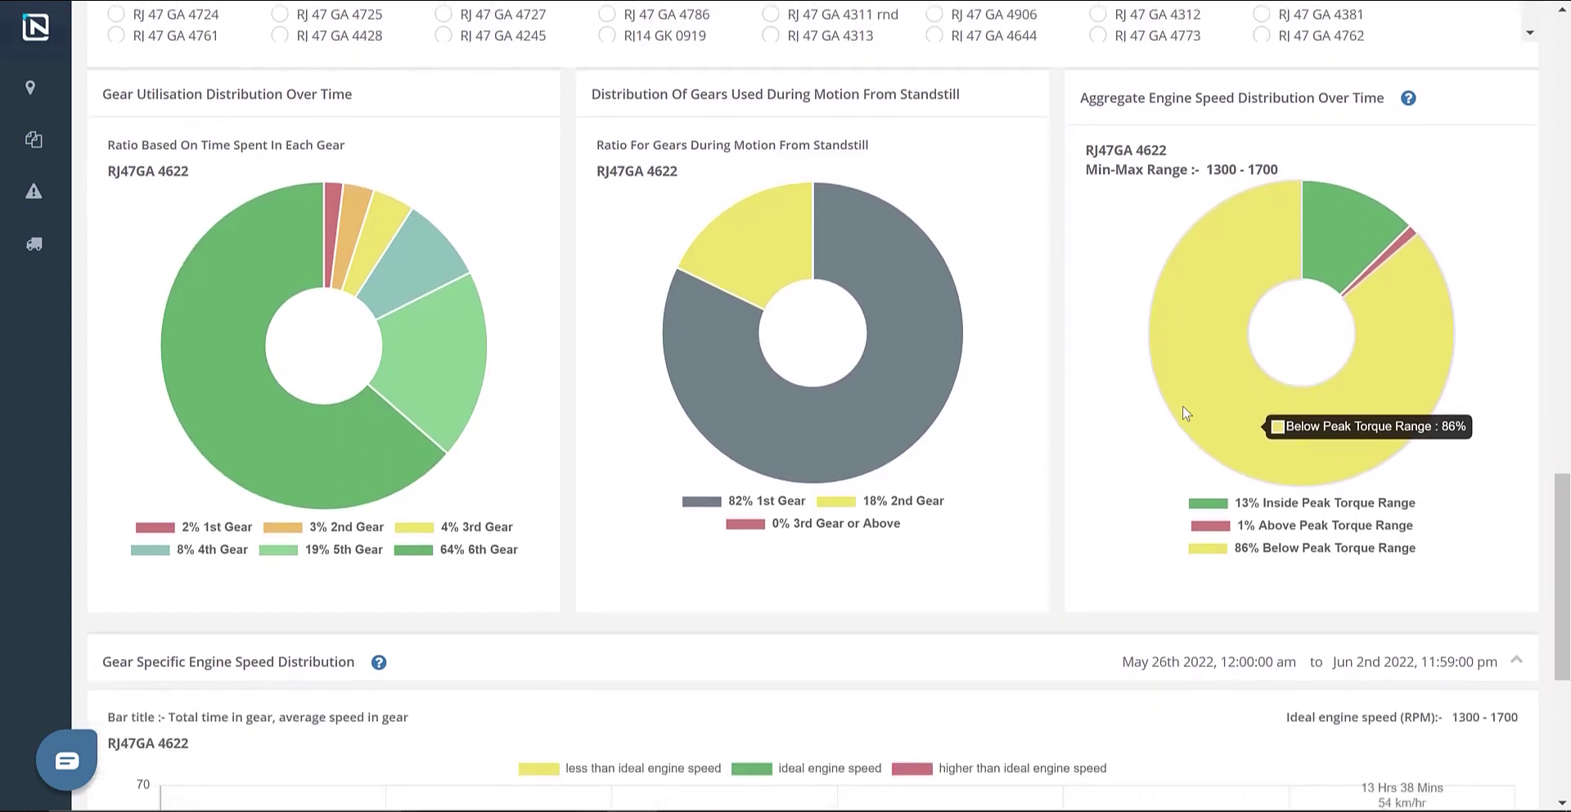
scroll(1186, 413, down, 5)
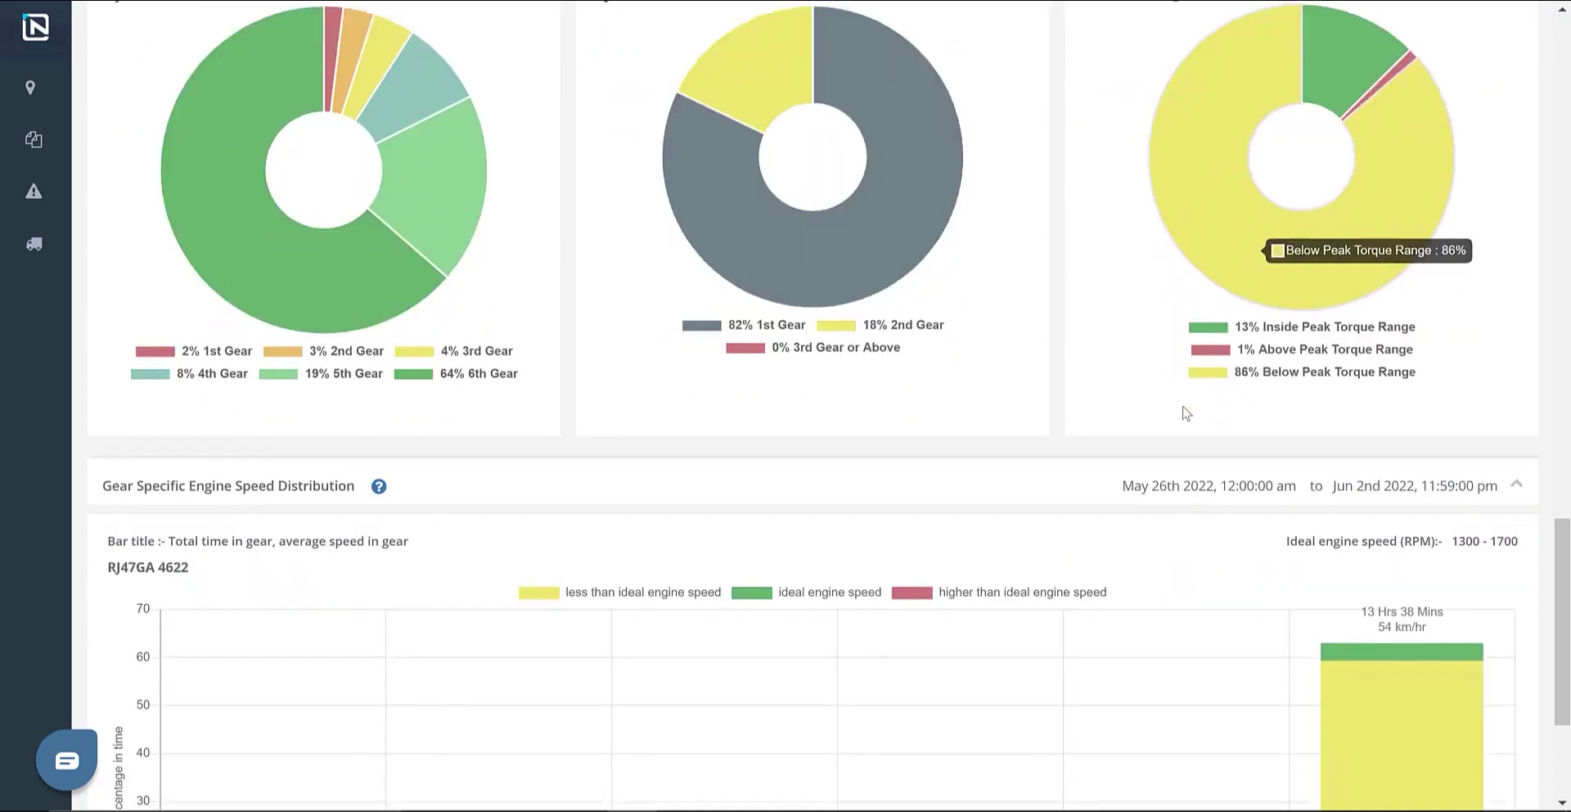
scroll(1187, 413, down, 2)
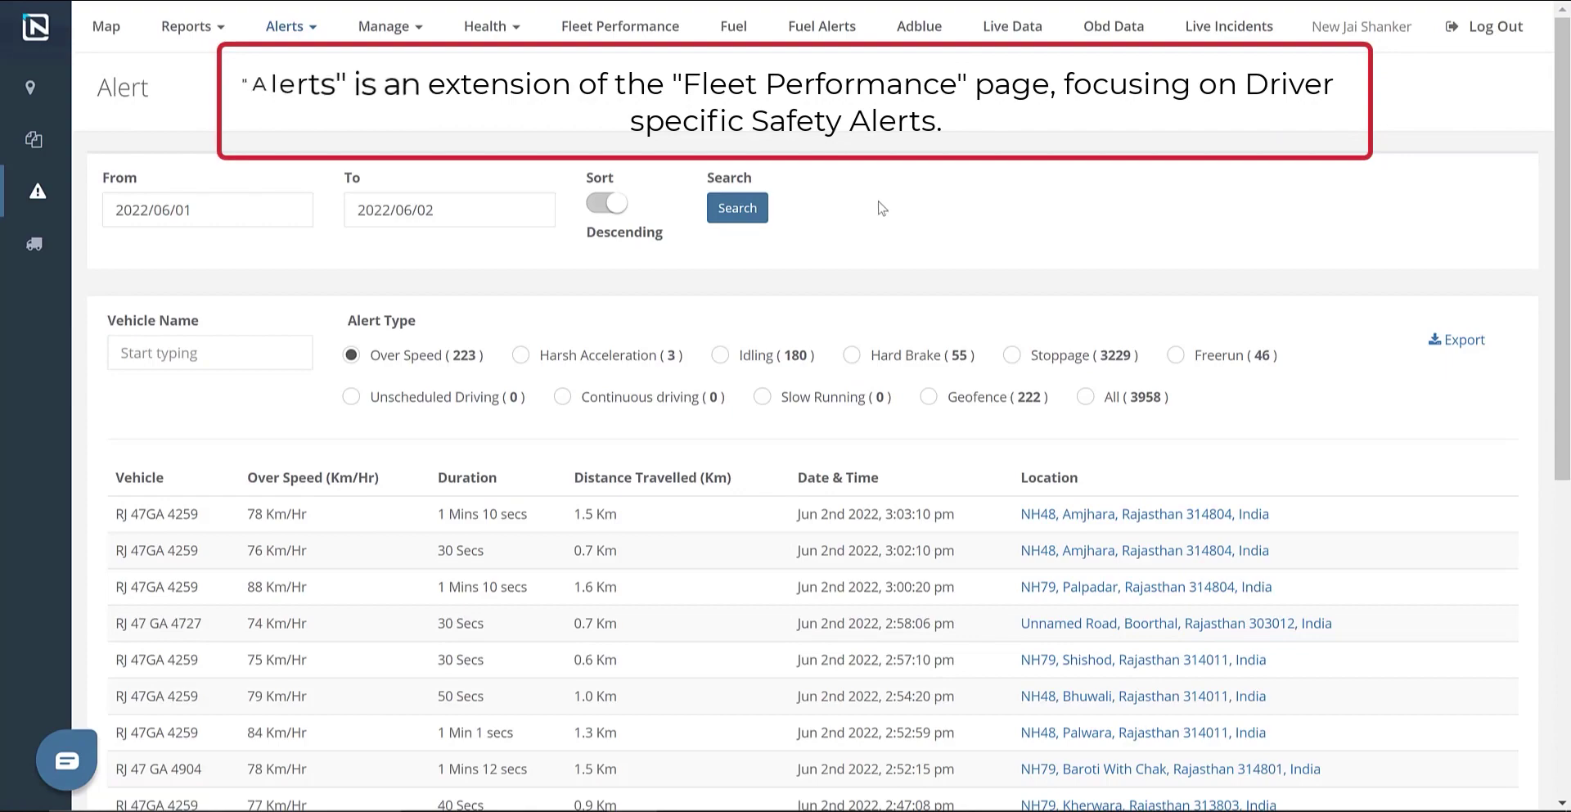
Step: Filter the alert list by Unscheduled Driving, Over Speed, Continuous Driving, Slow Running and Geofence in turn
click(351, 396)
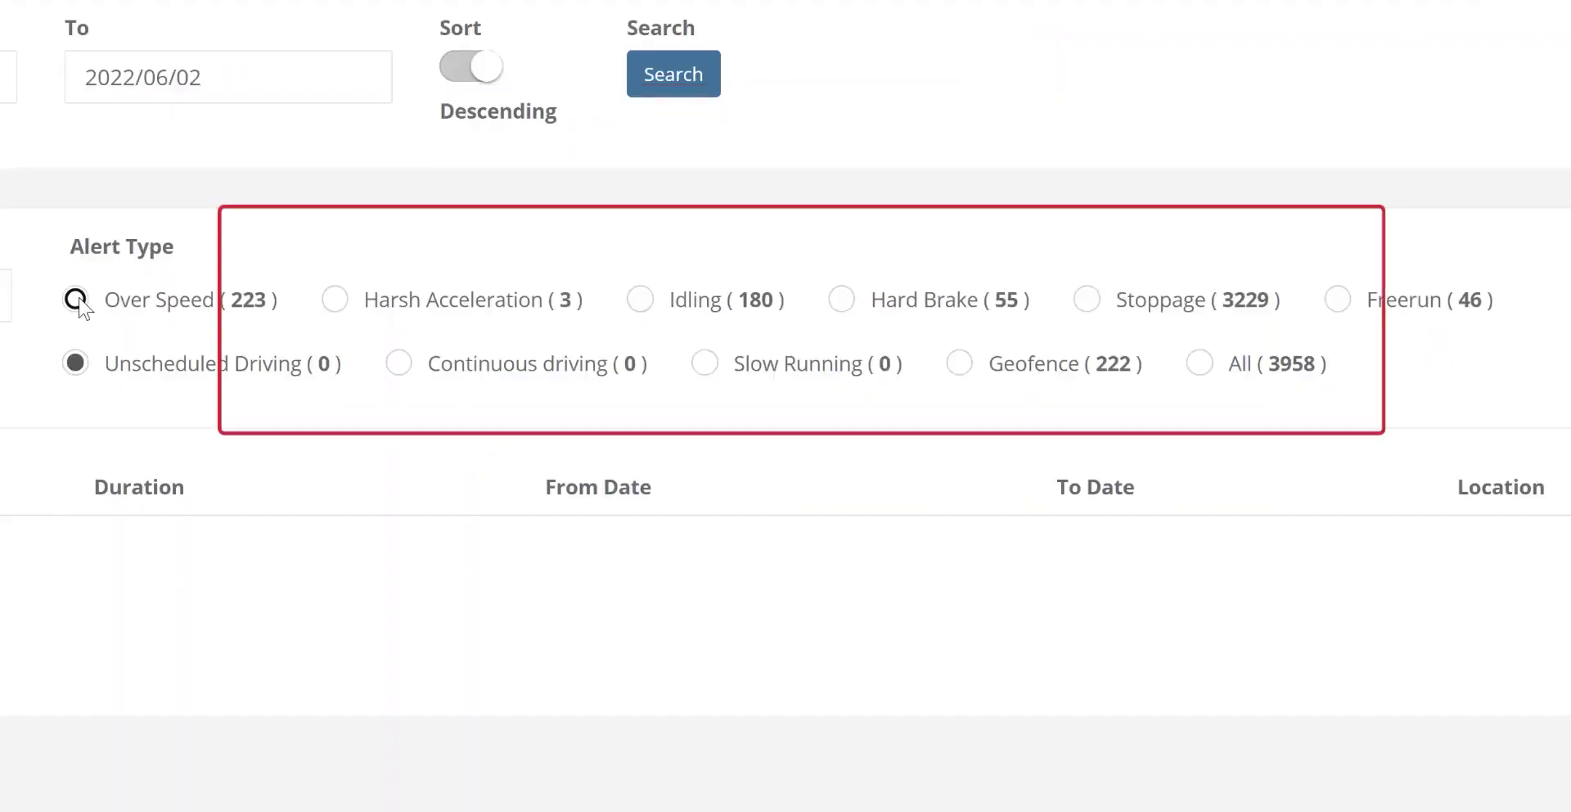
click(77, 301)
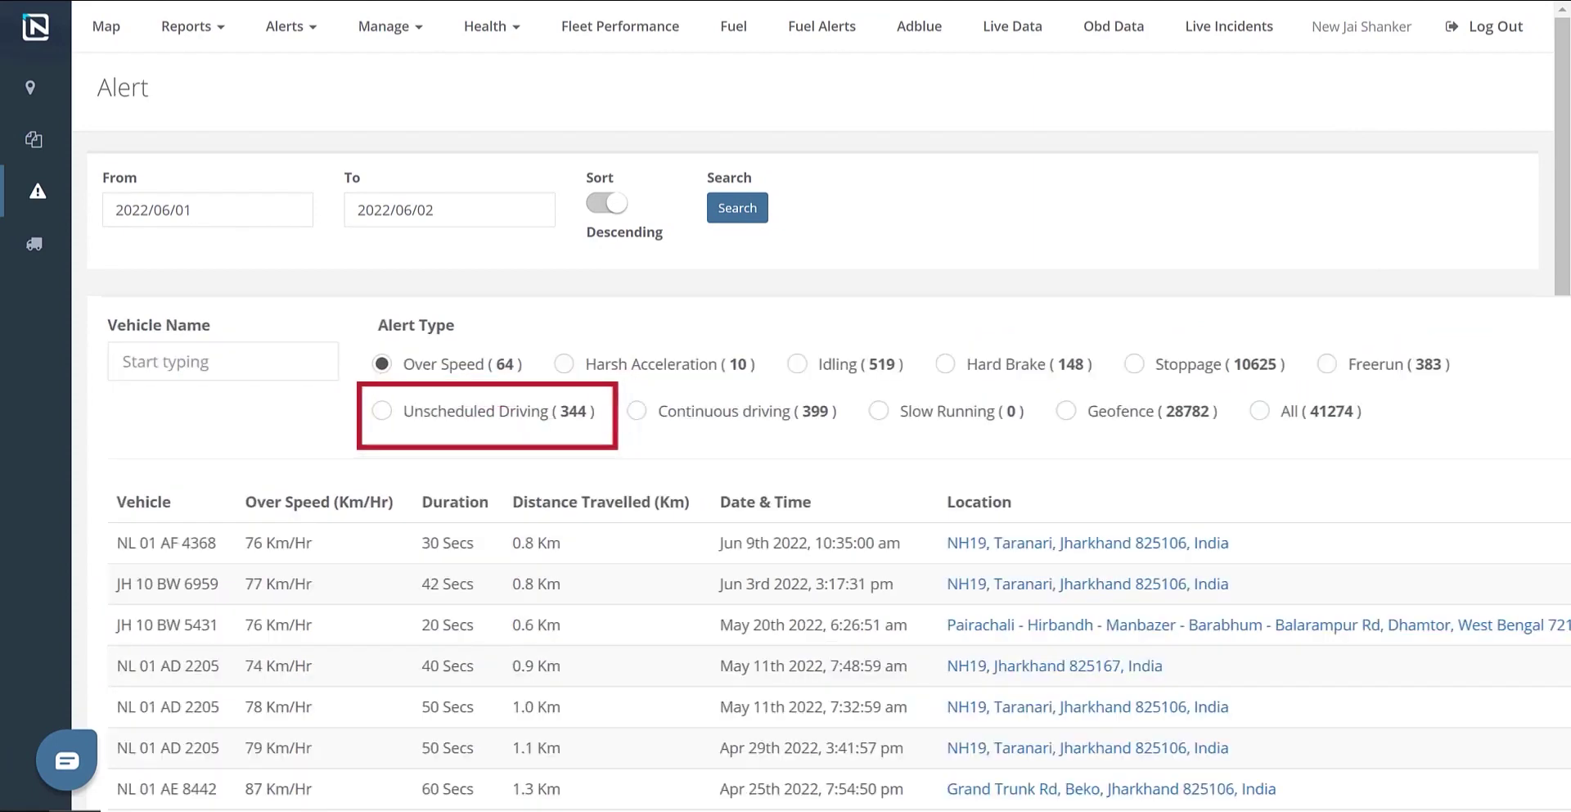
click(383, 412)
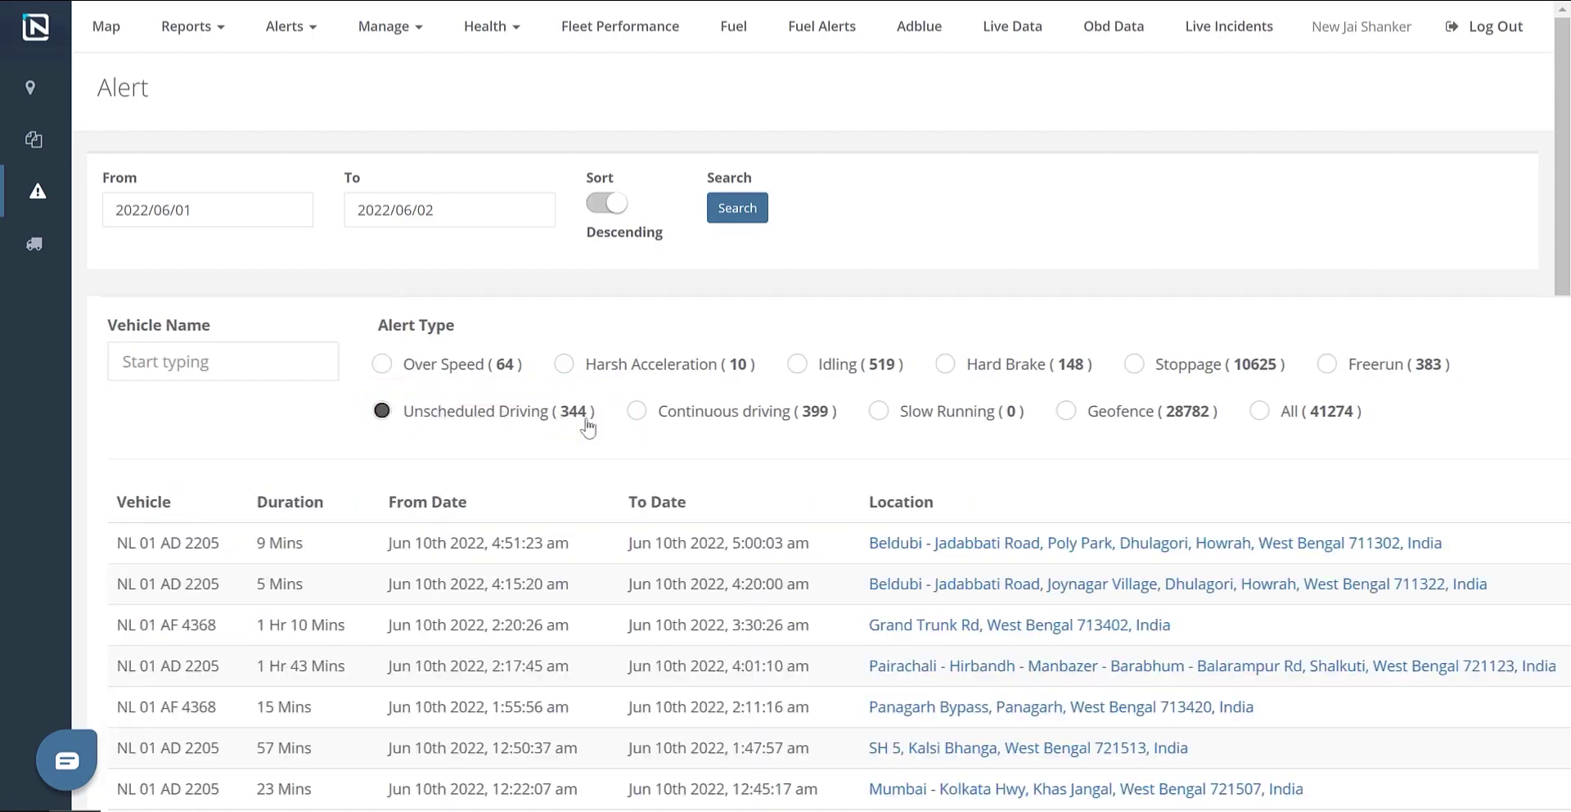
click(637, 412)
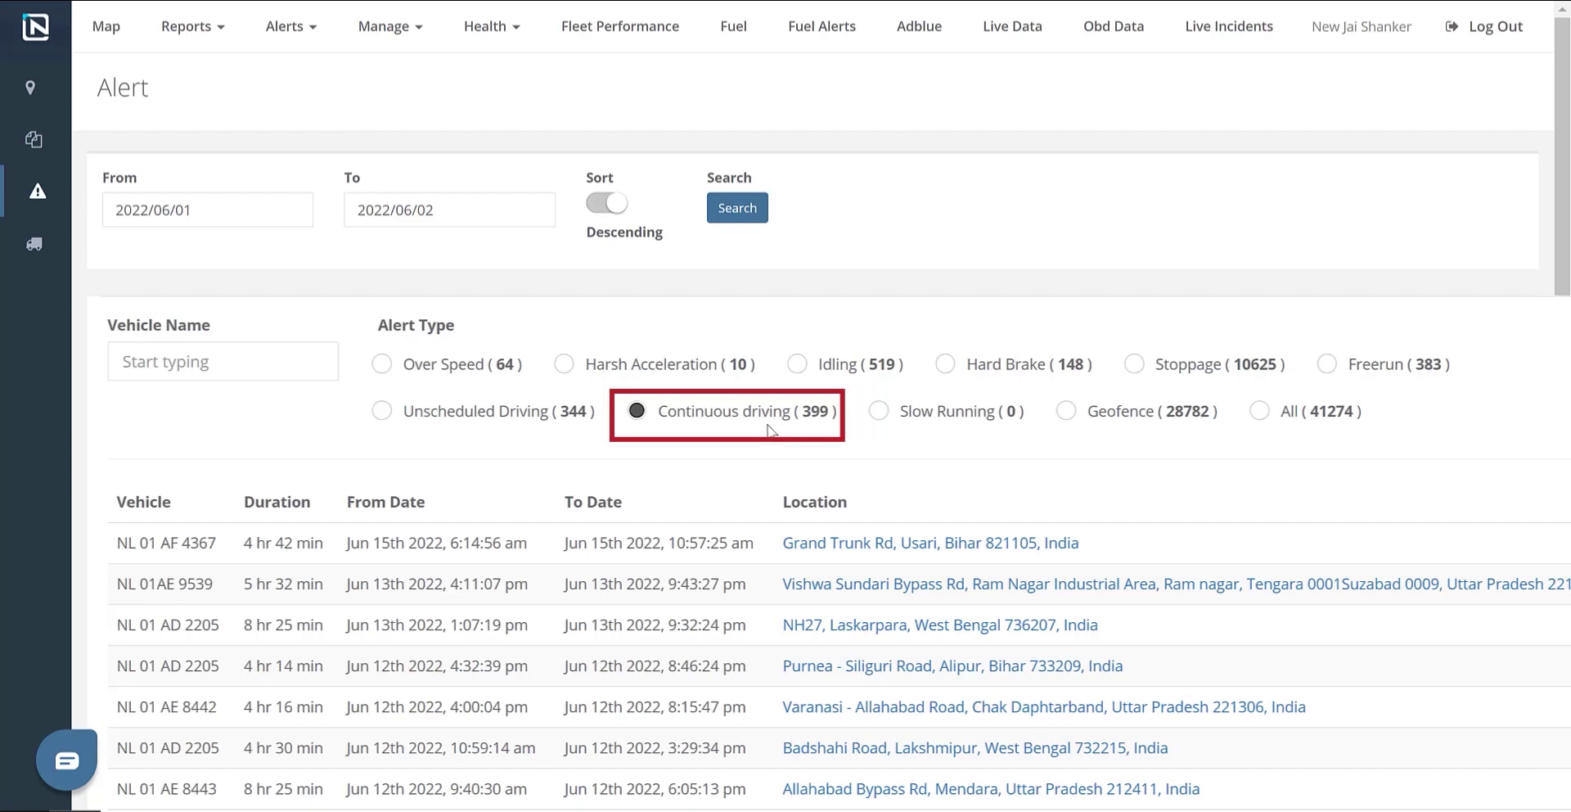
click(882, 410)
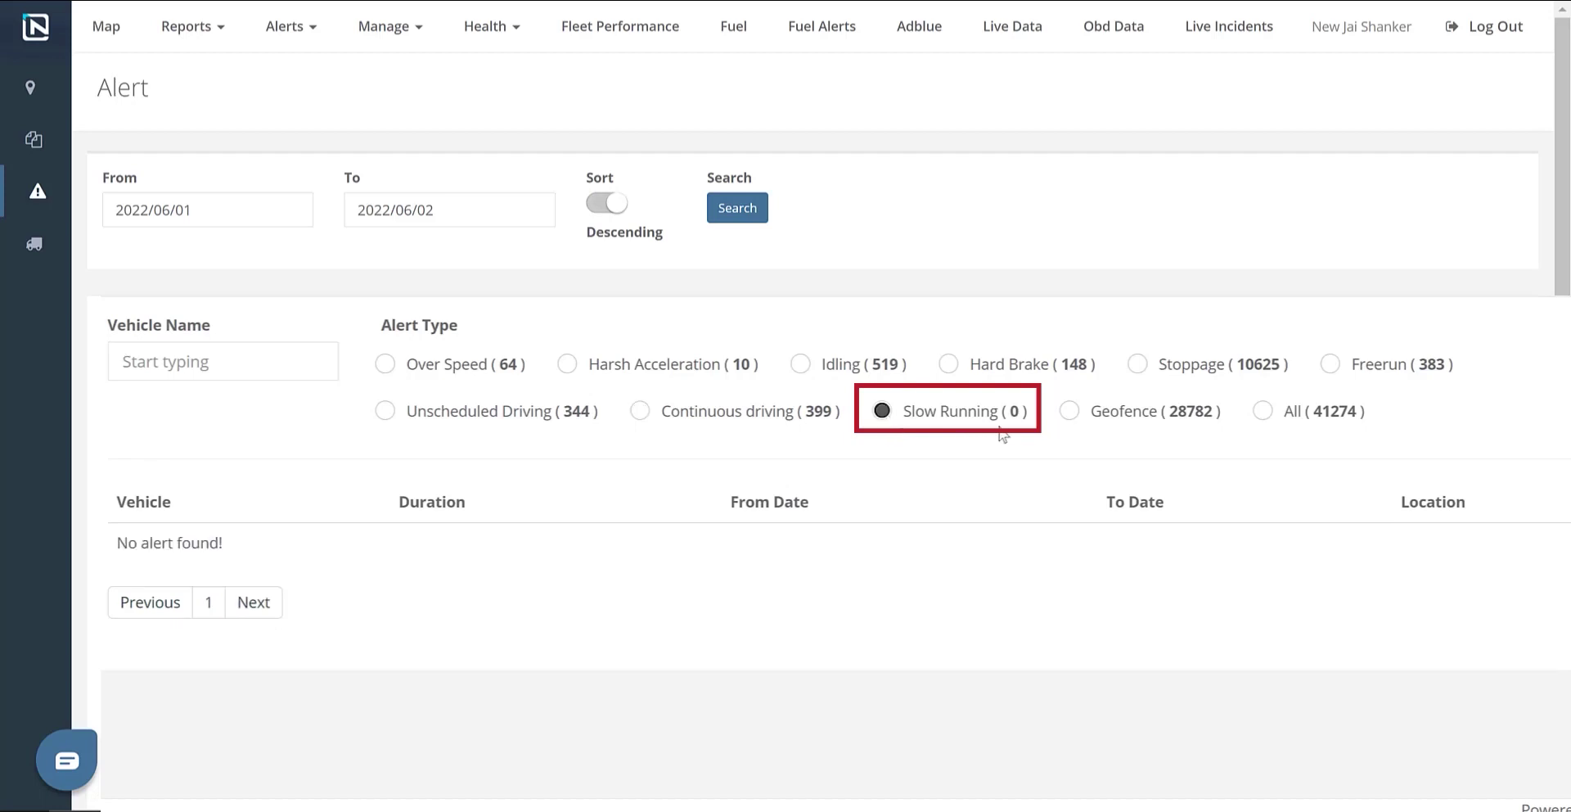
click(1069, 414)
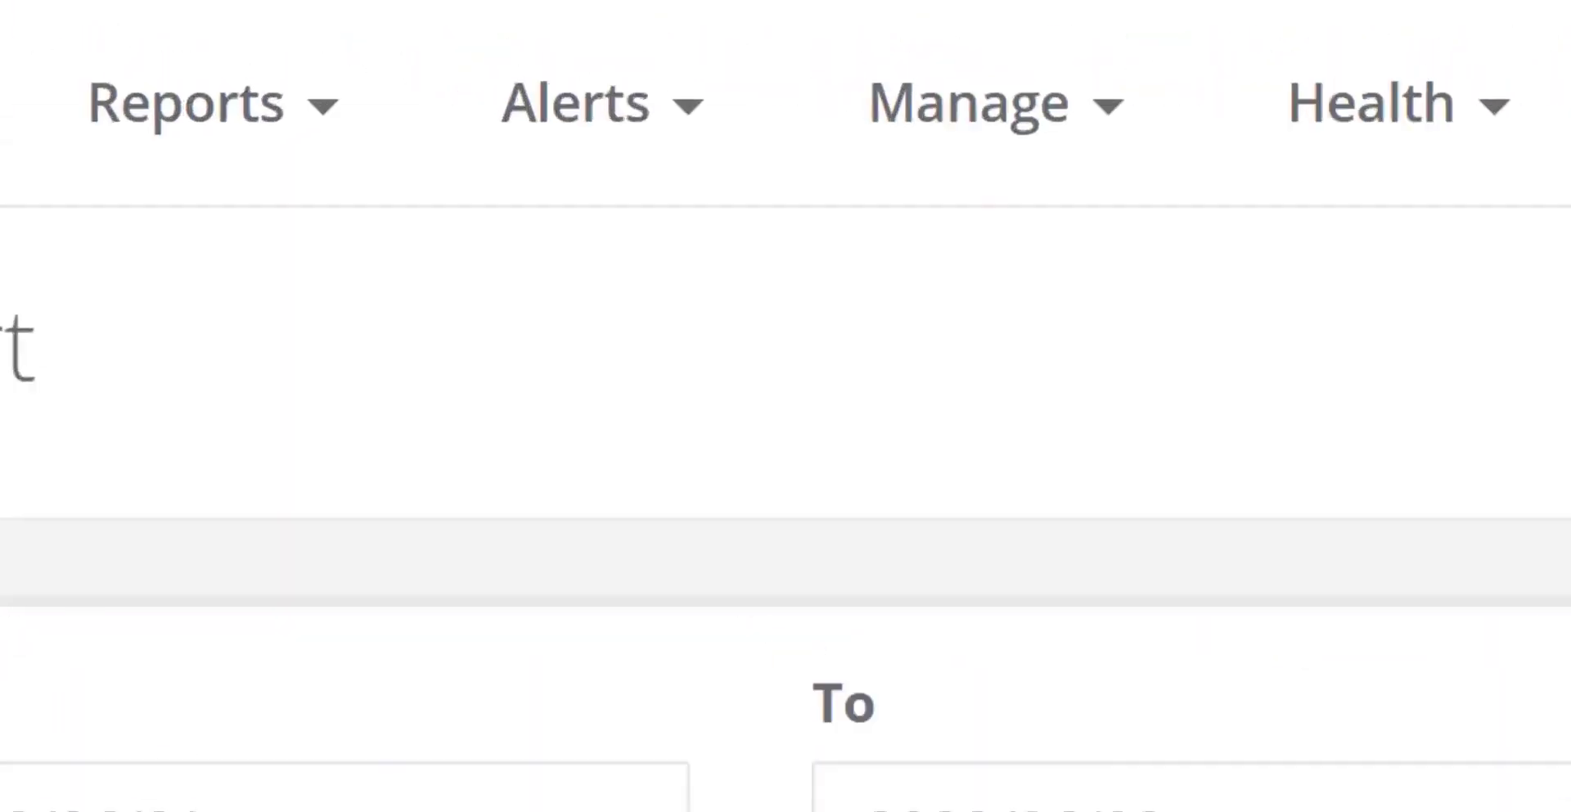
Step: Open the Alerts V2 idling logs and expand their duration and fuel-lost filter options
click(781, 185)
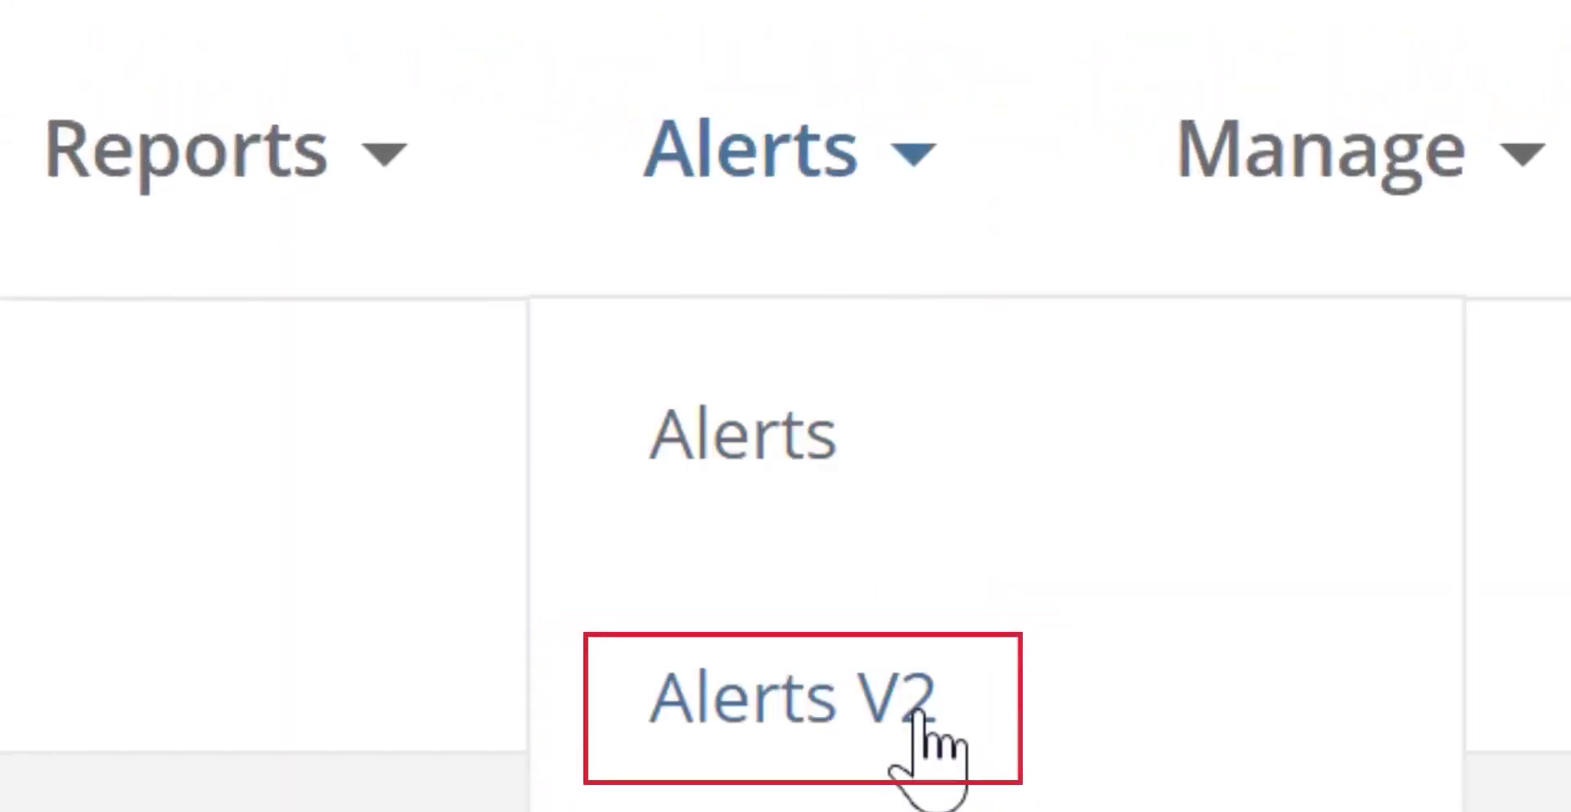
click(923, 727)
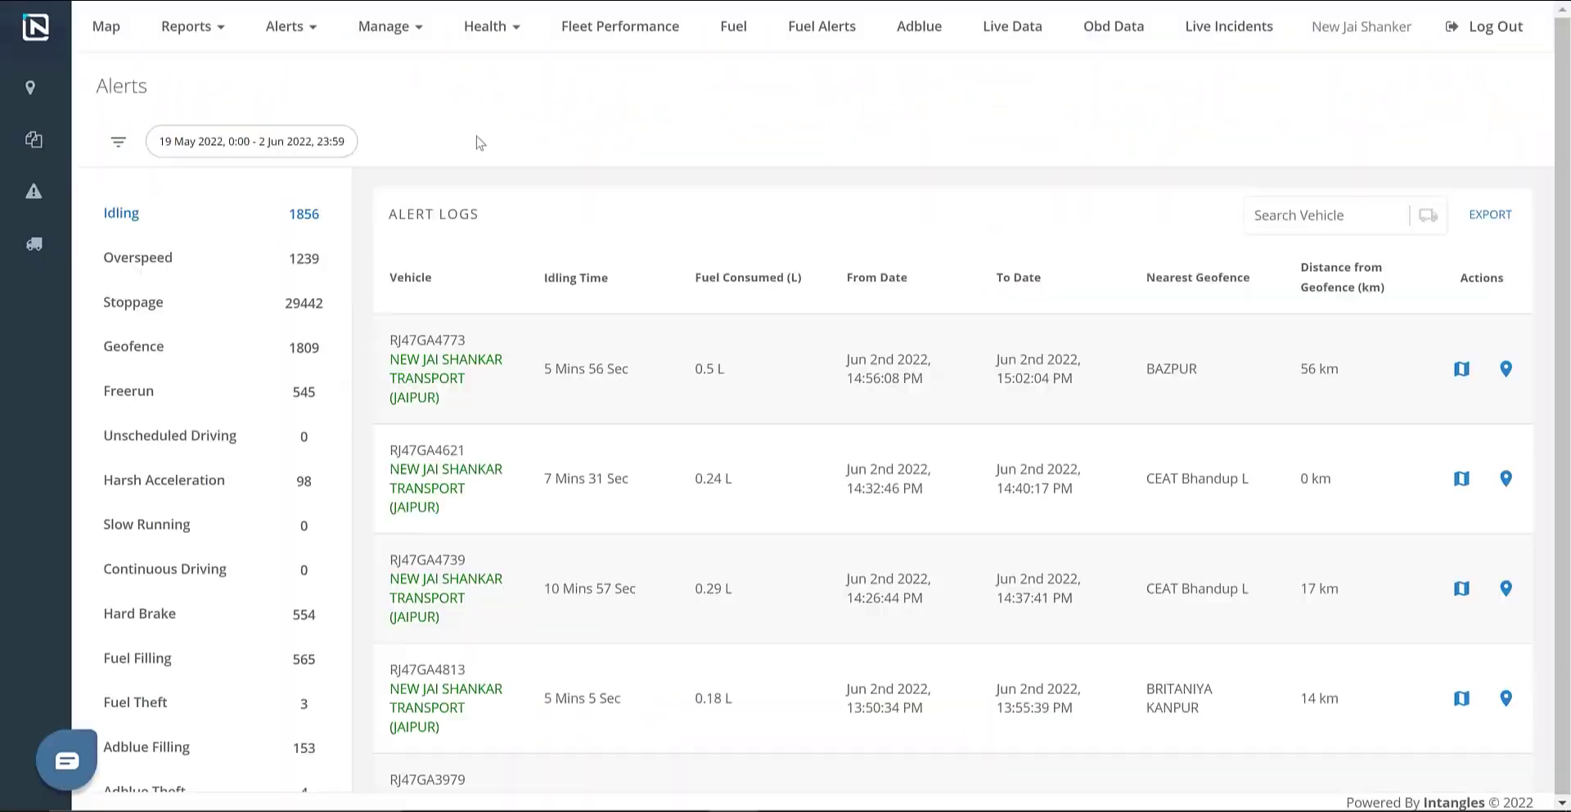
click(114, 142)
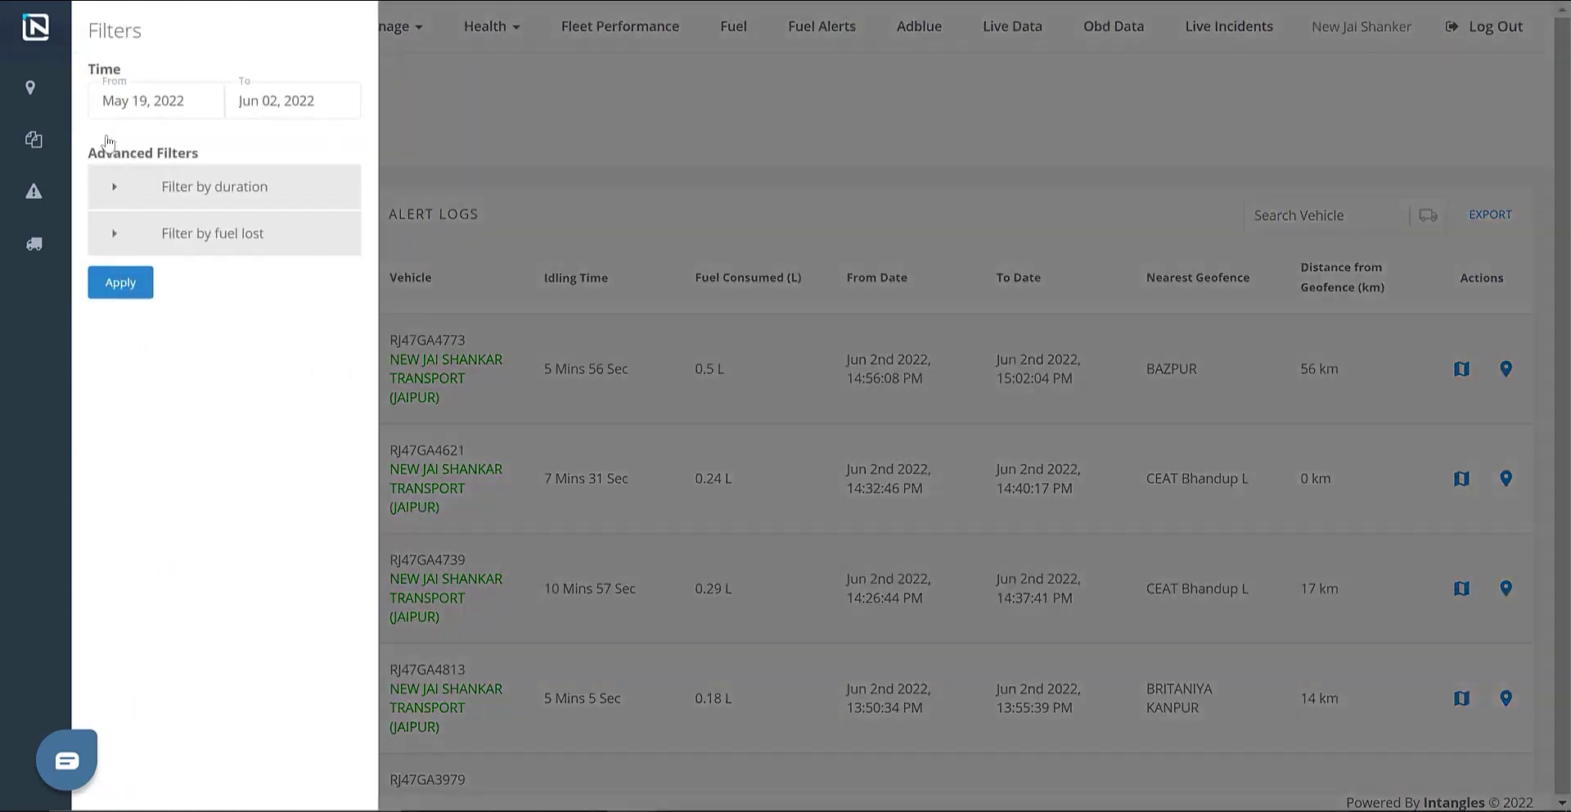
click(114, 188)
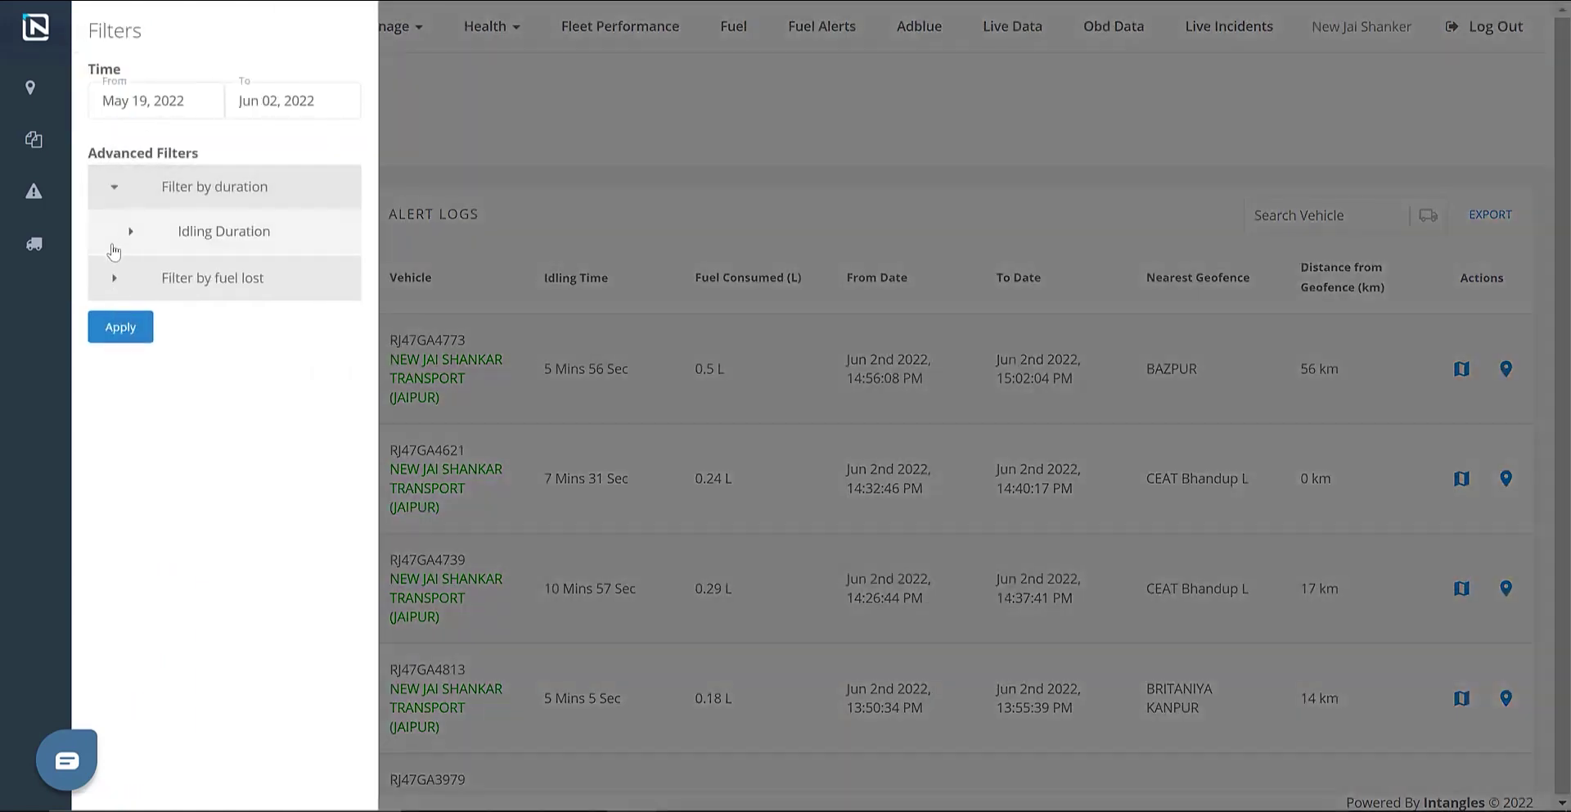
click(117, 279)
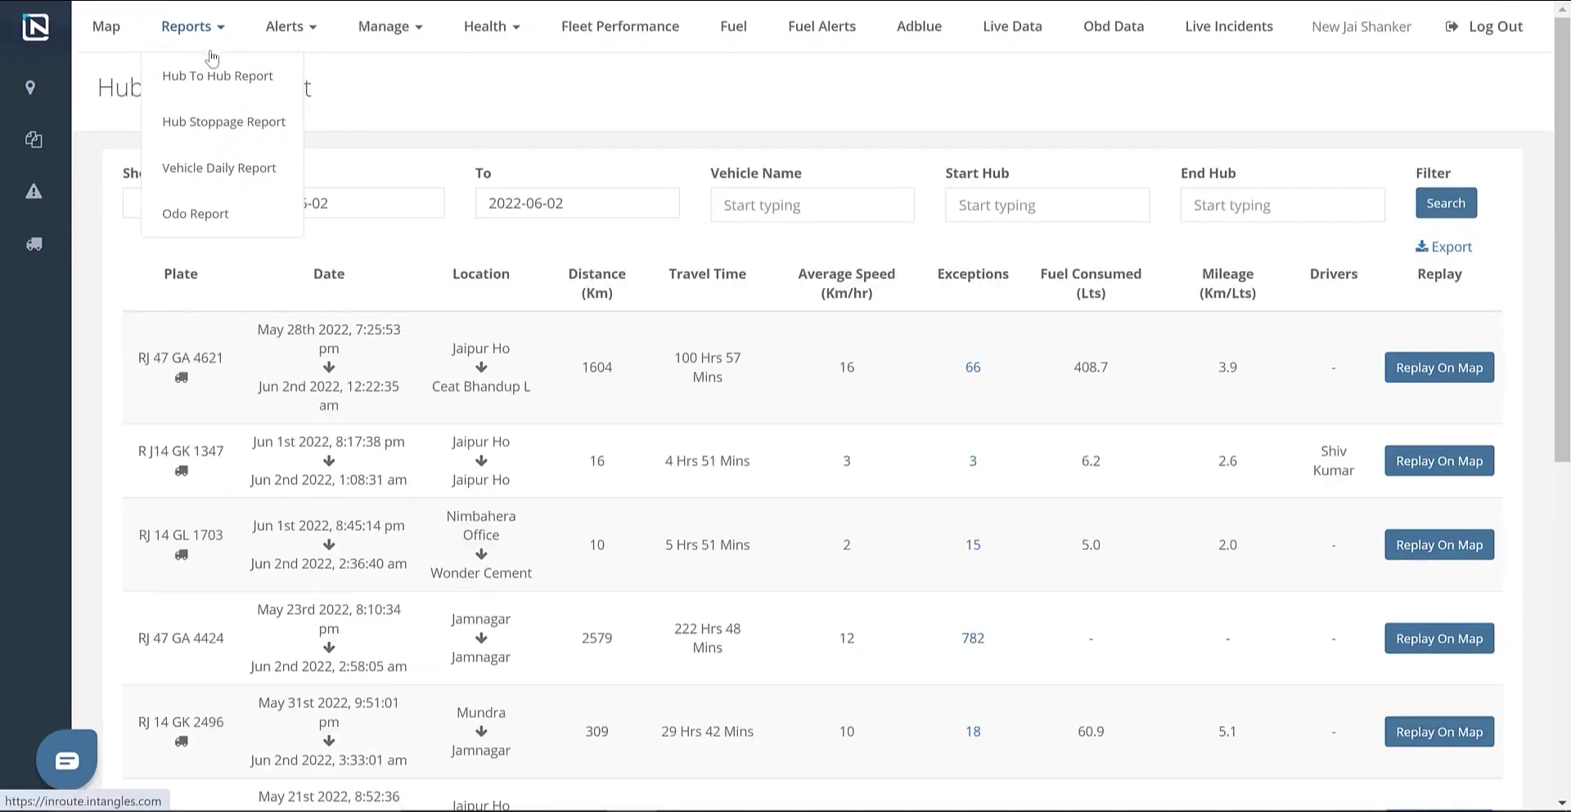
Step: In the Hub To Hub Report, view the 120 exceptions' alerts and replay the first trip's route on the map
click(219, 74)
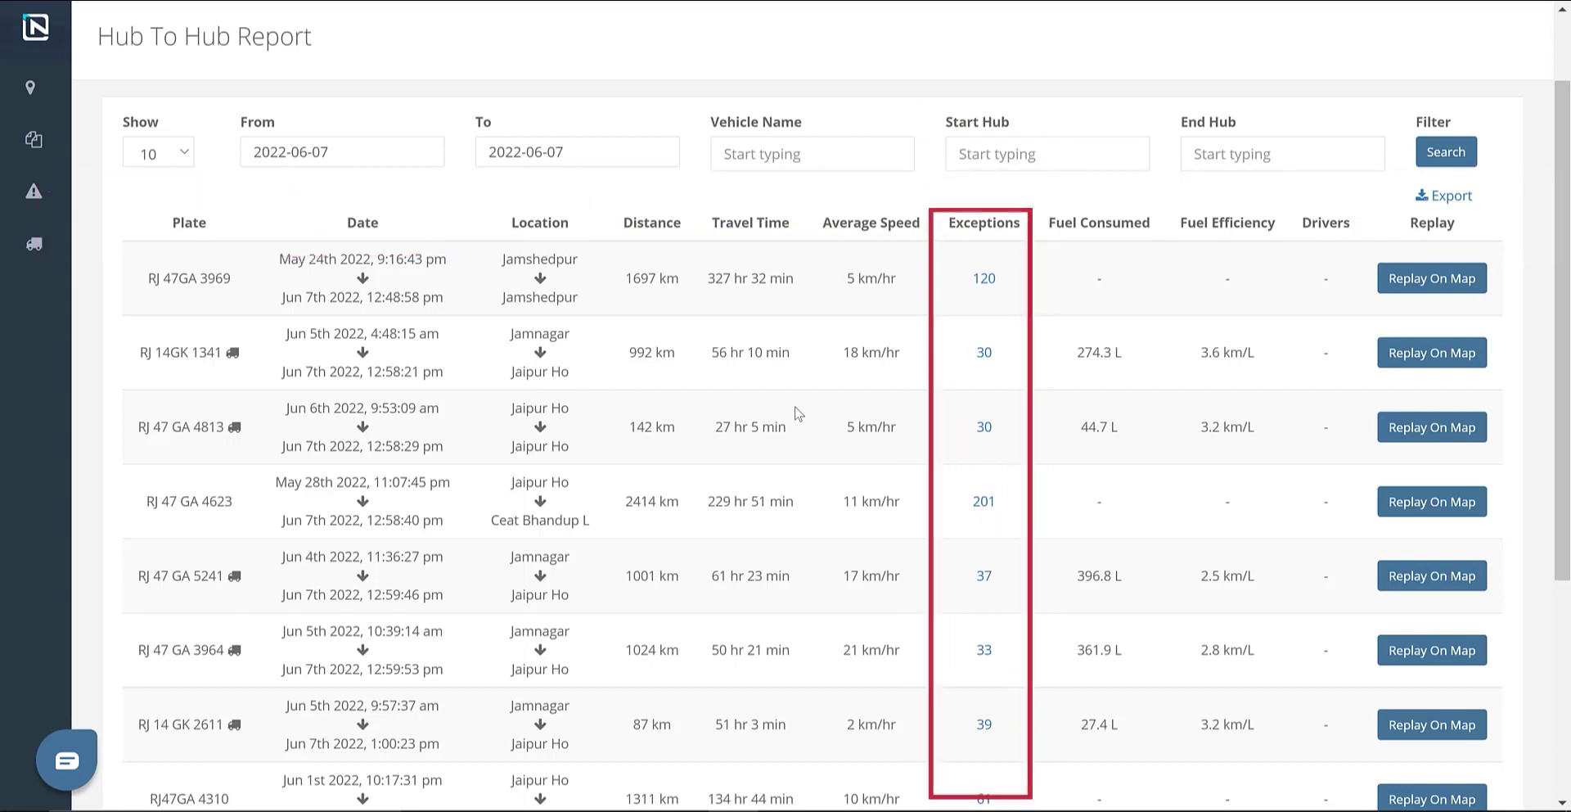
click(982, 283)
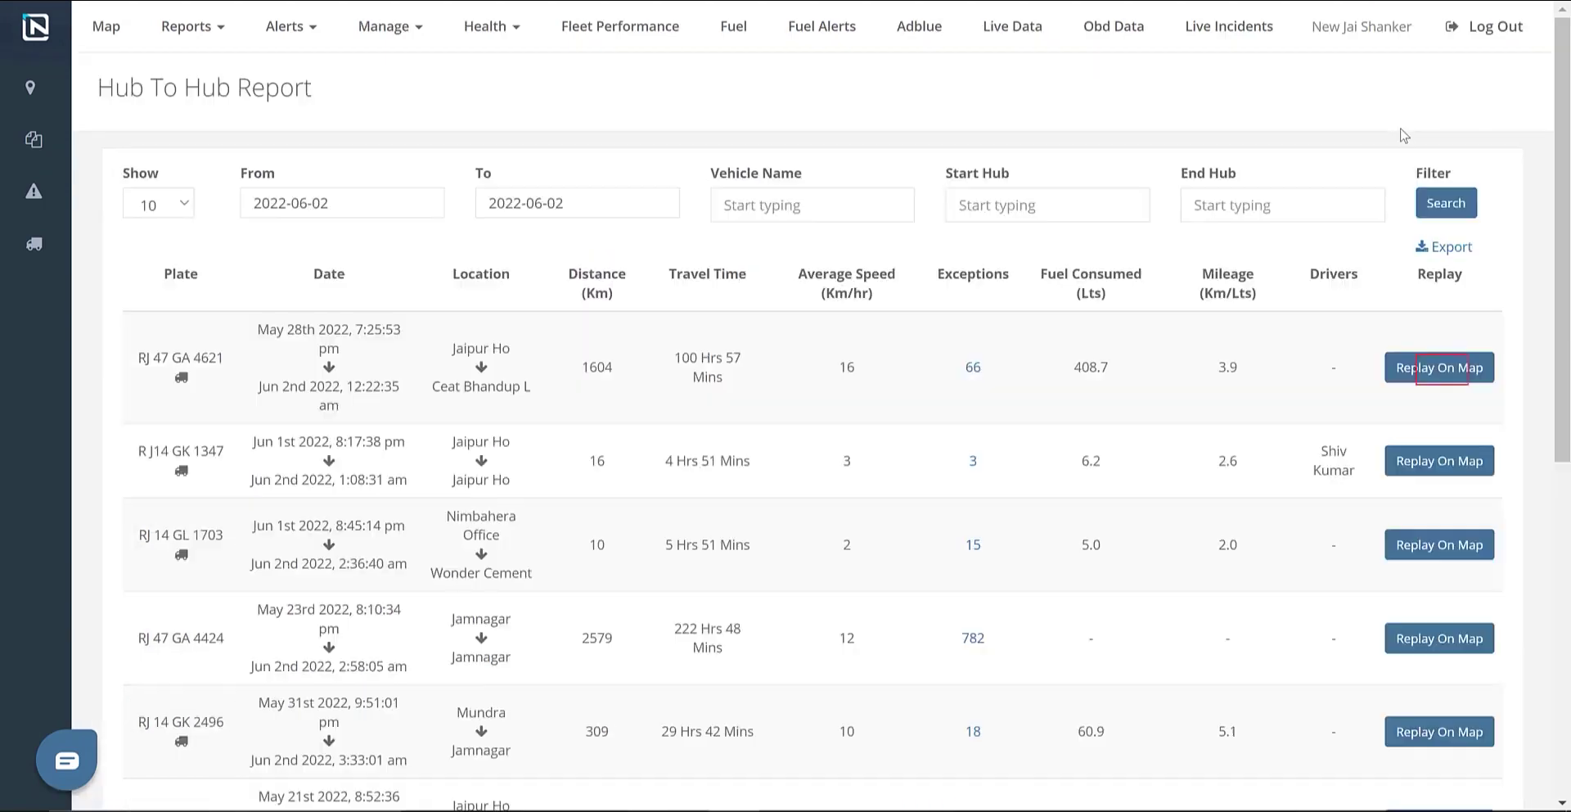
click(1418, 368)
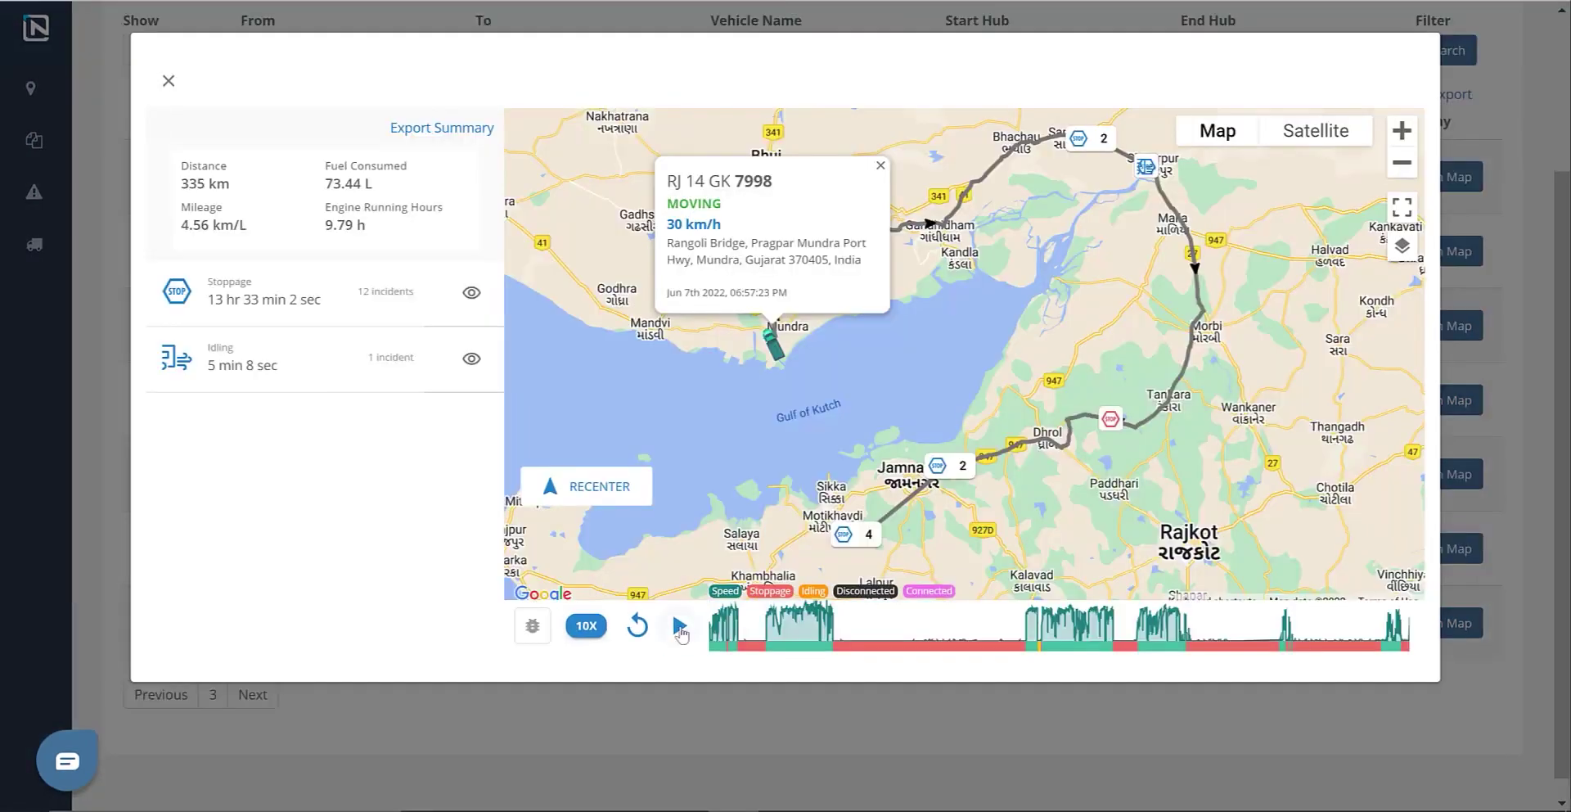
click(679, 627)
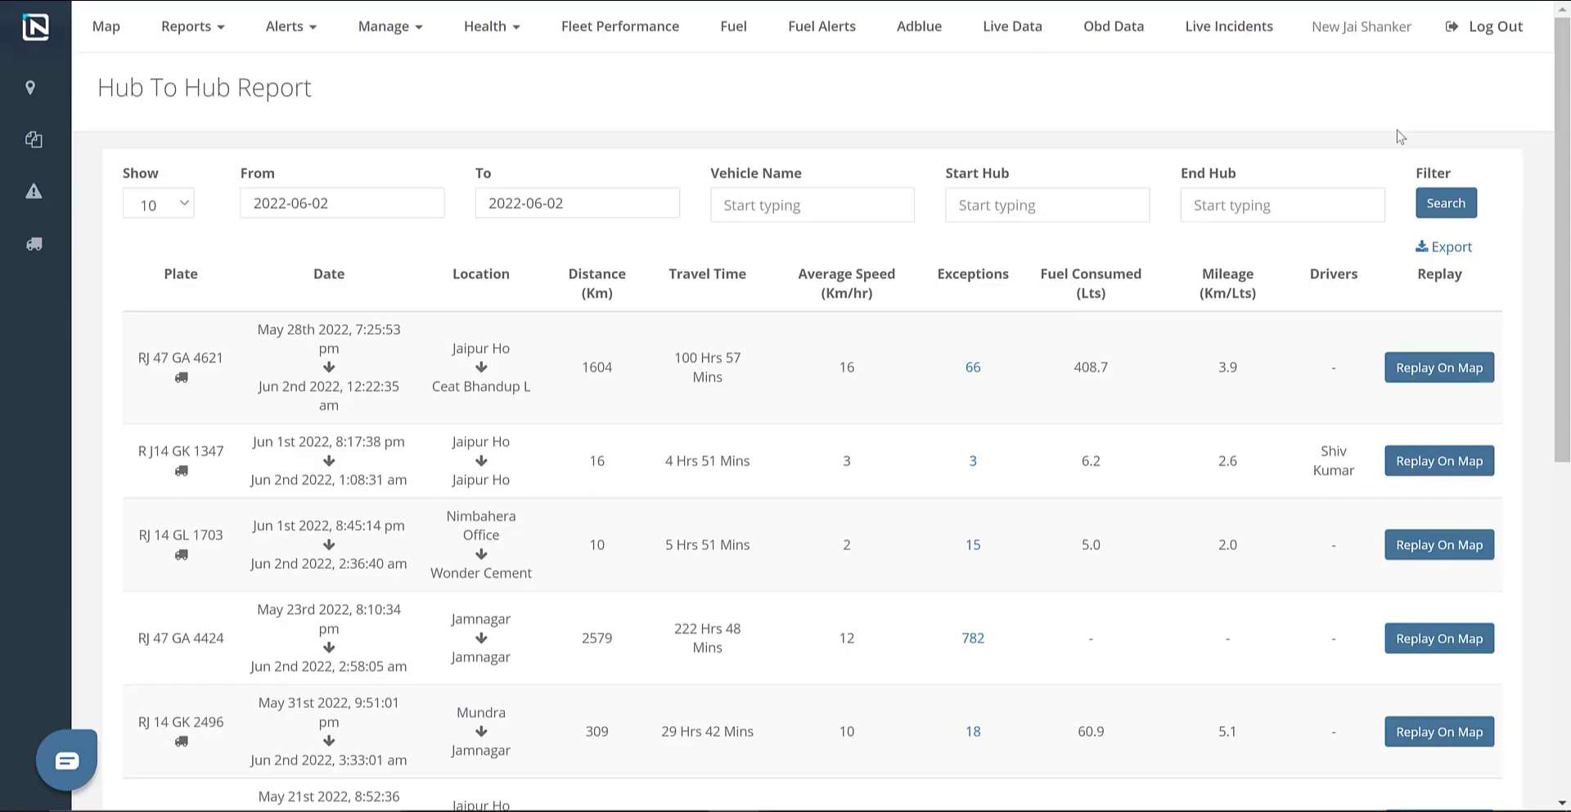
Step: Check the report's export options, then switch to the Hub Stoppage Report
click(1450, 248)
click(1008, 211)
click(187, 27)
click(193, 120)
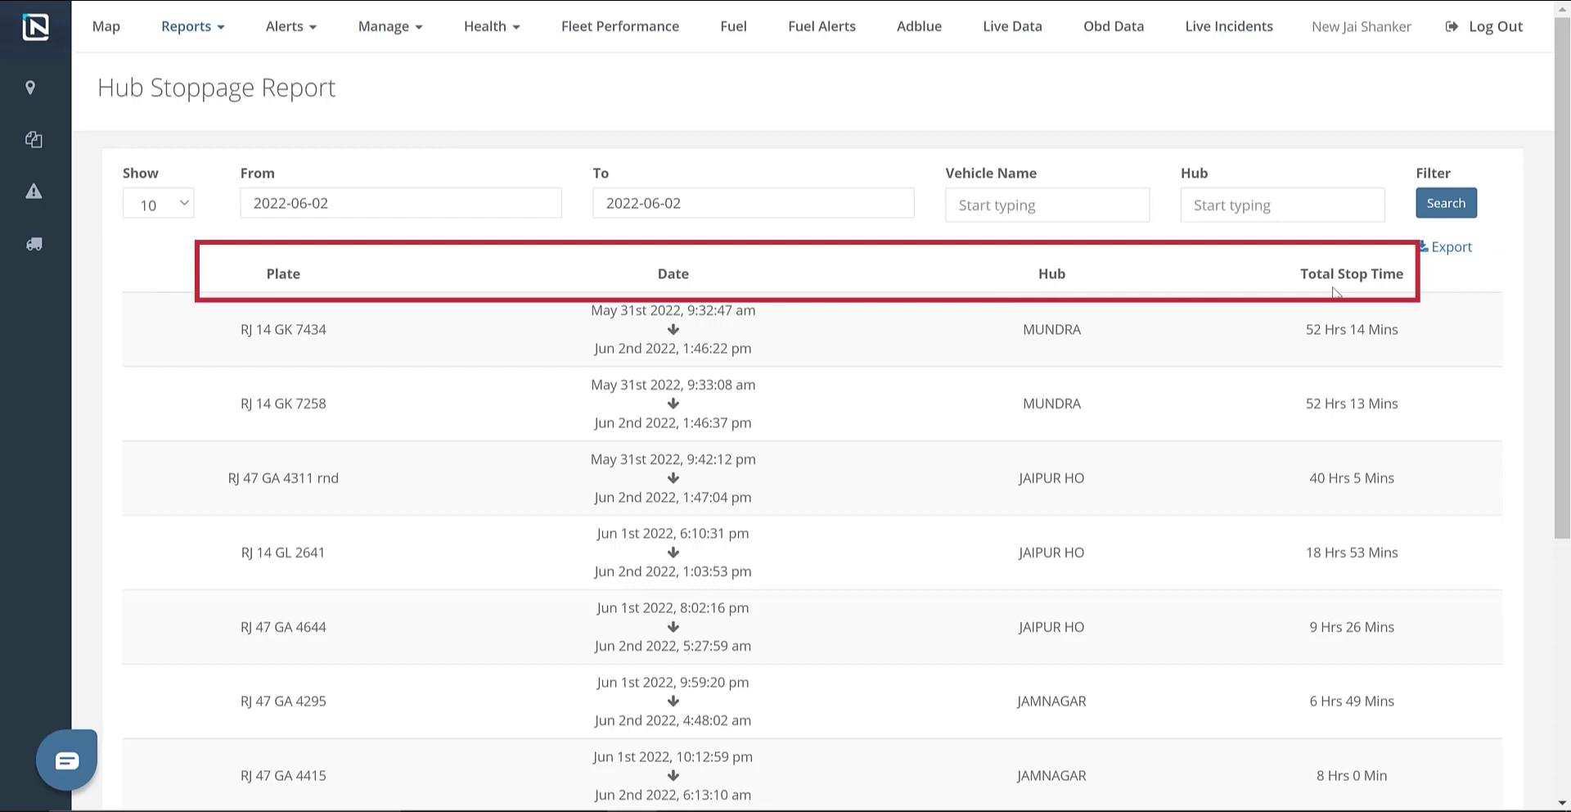
Step: Switch to the Vehicle Daily Report from the Reports list
click(219, 26)
click(215, 169)
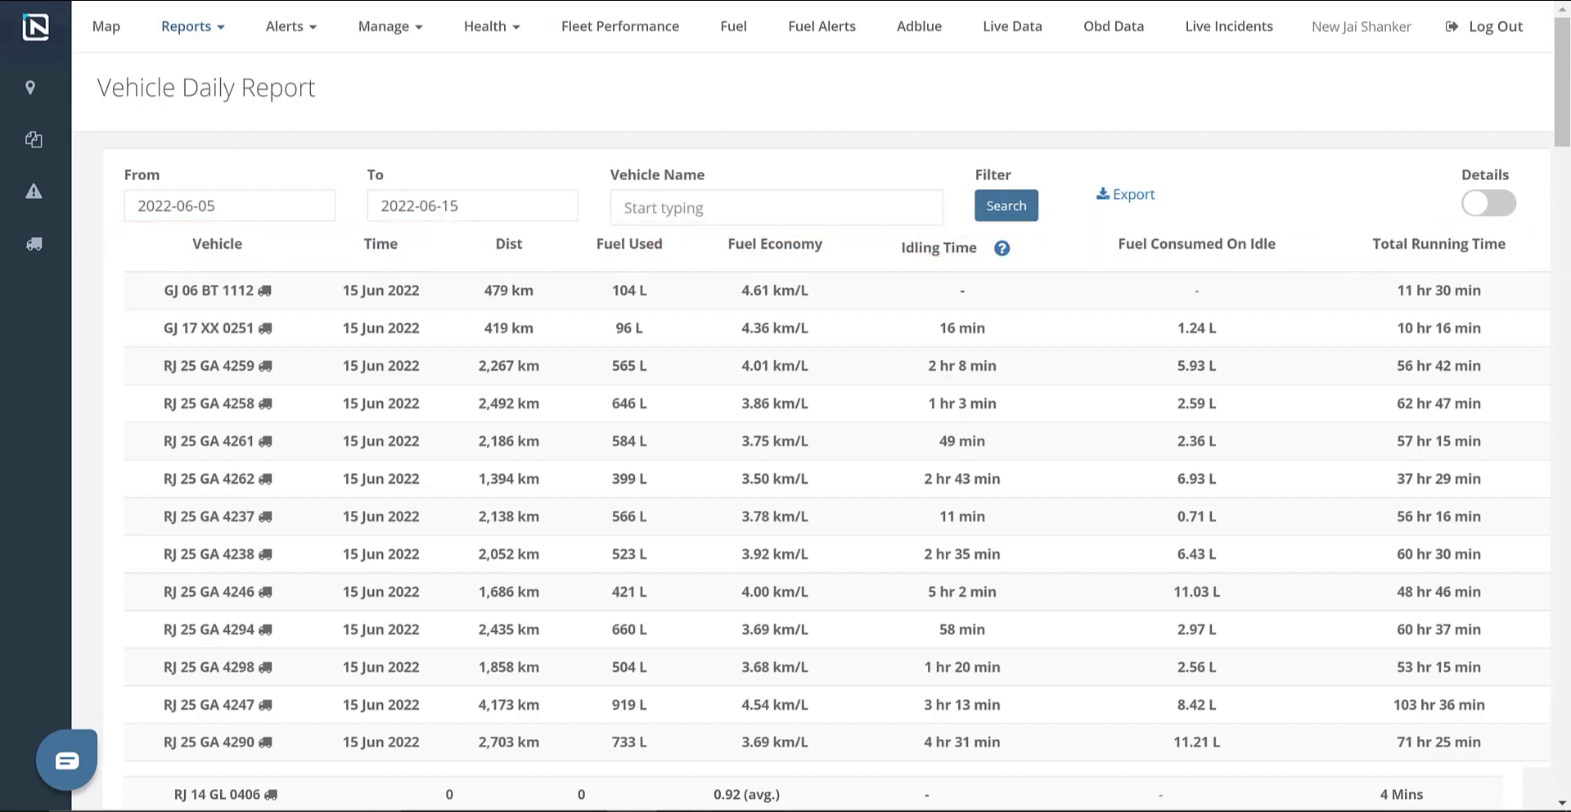
Step: Turn on Details to show per-day rows for each vehicle in the Vehicle Daily Report
click(1490, 203)
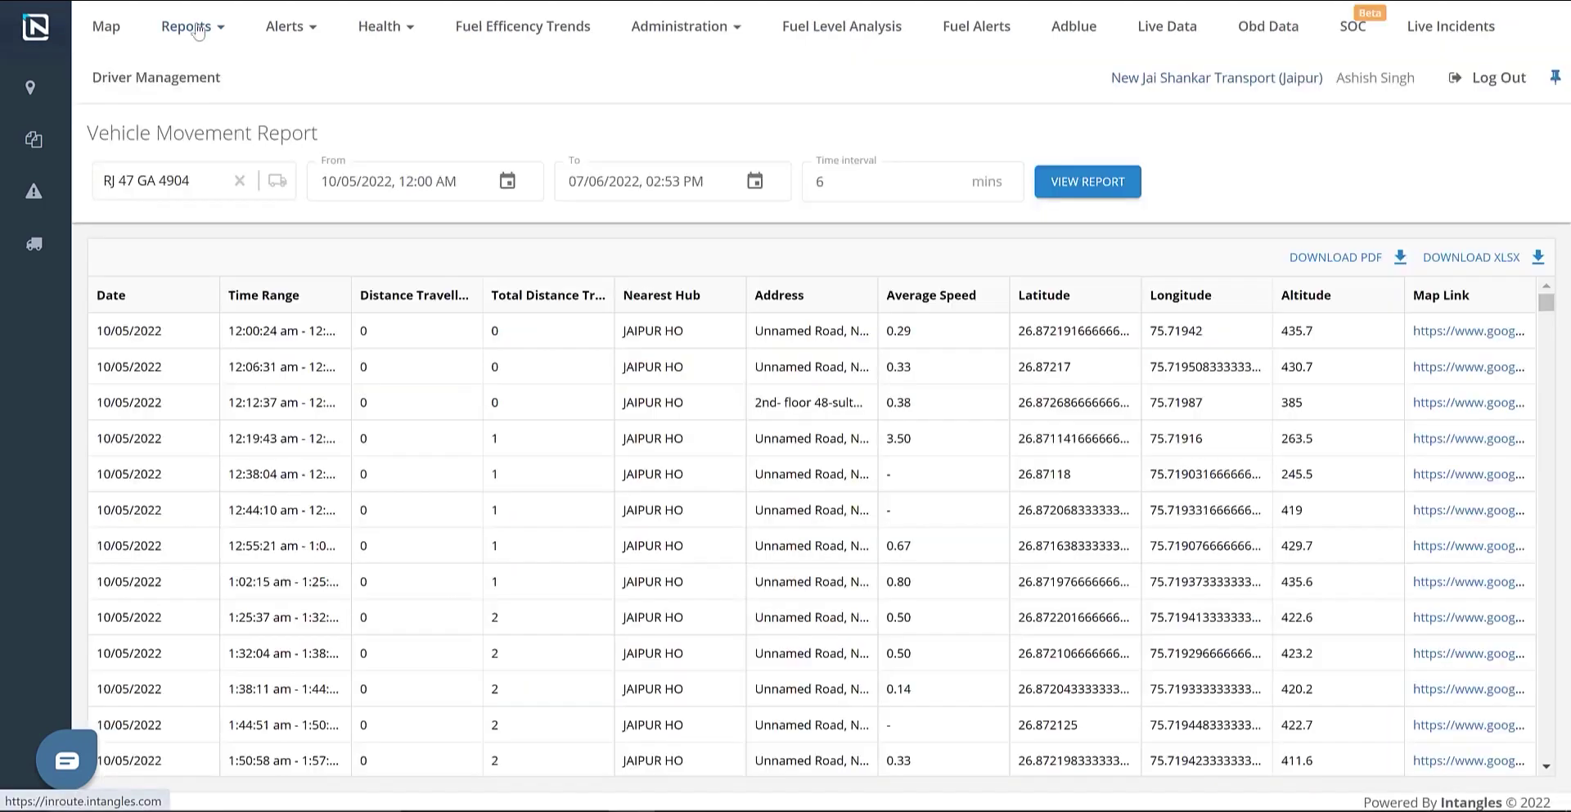
Step: Switch to the Vehicle Movement Report from the Reports list
click(197, 29)
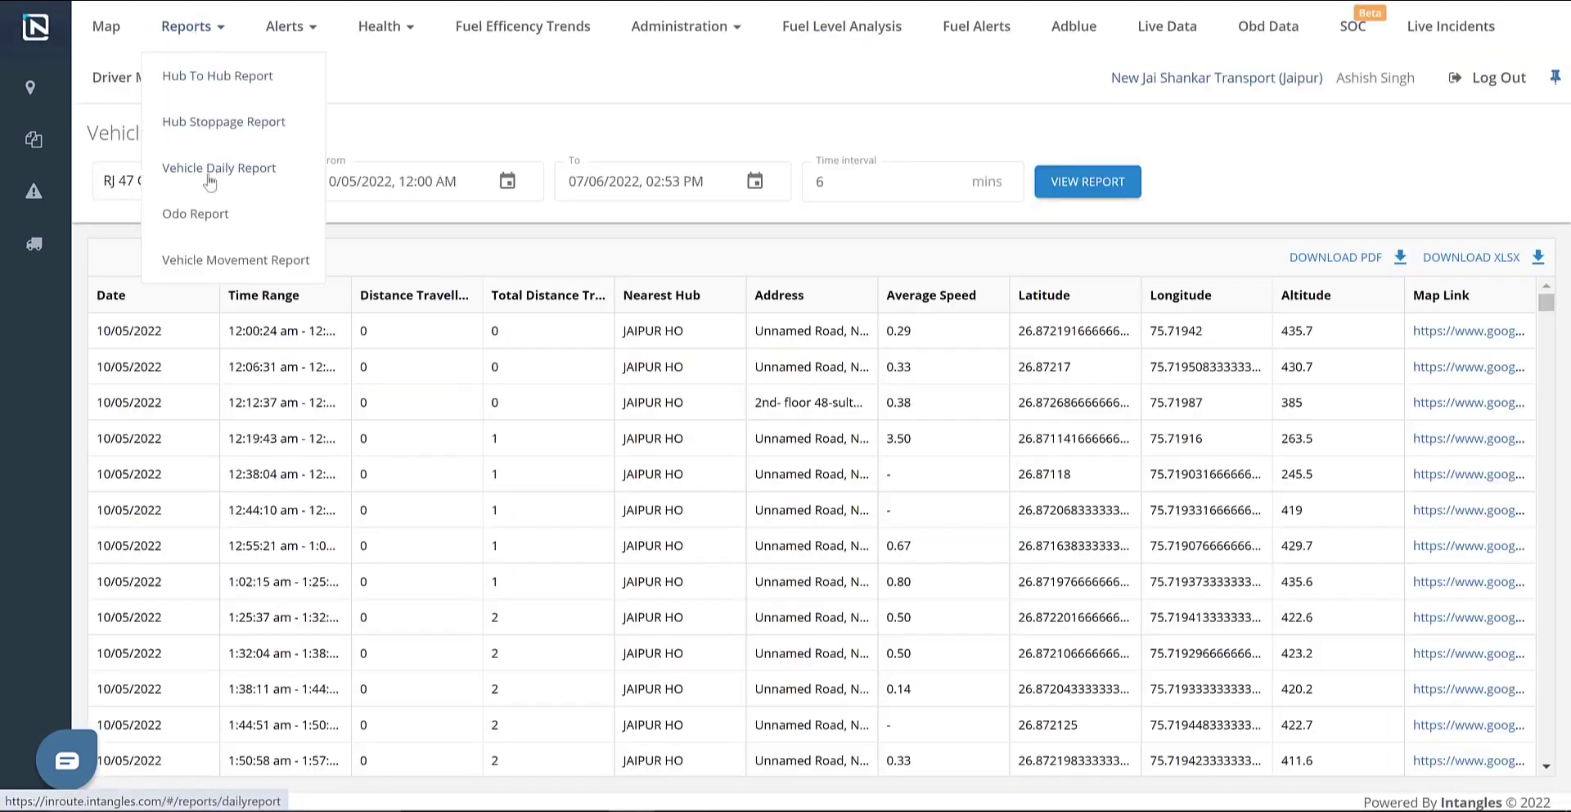
click(372, 218)
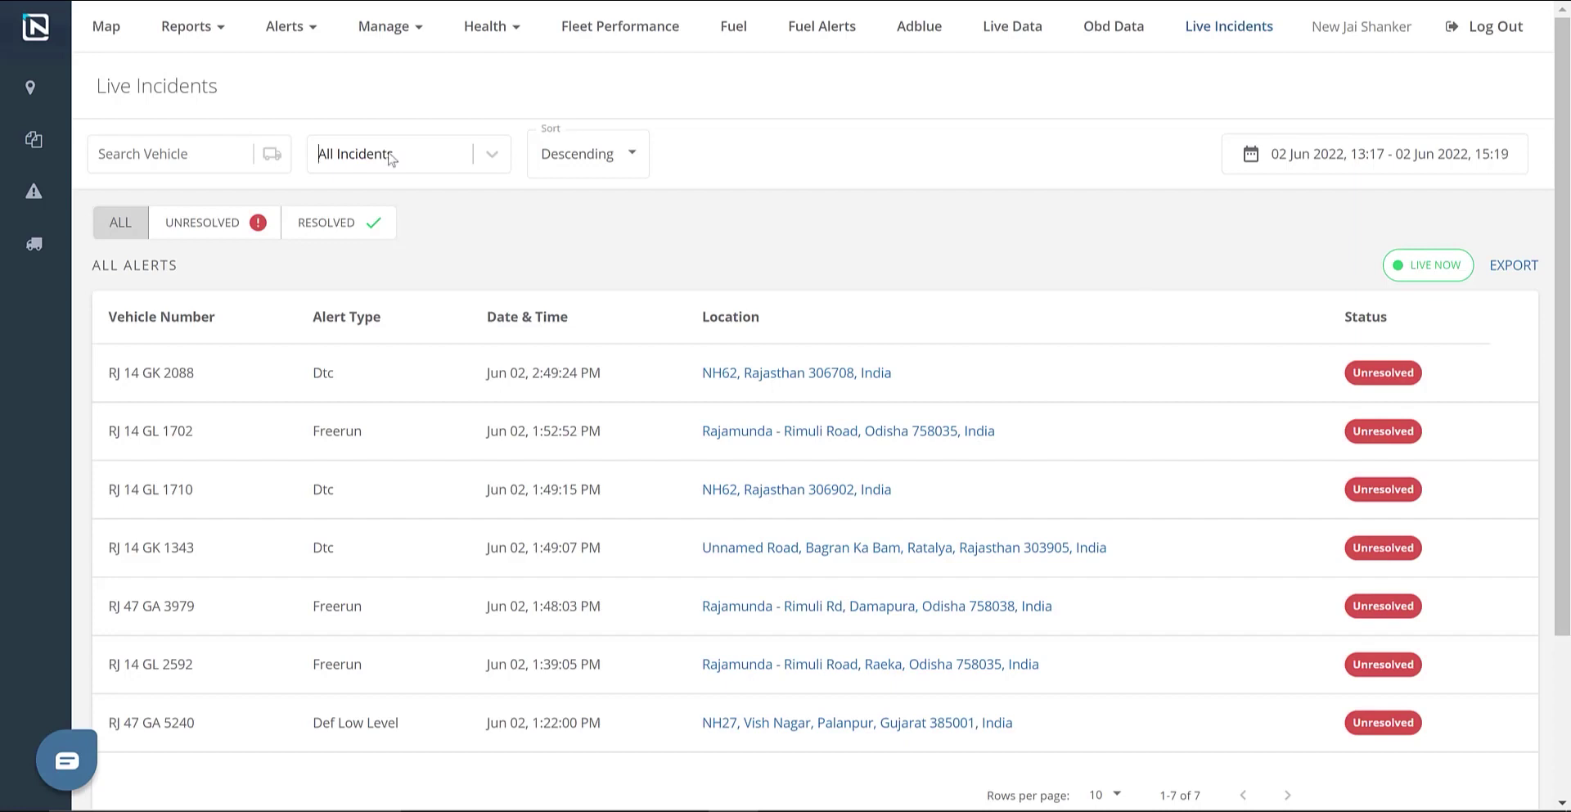
Step: Check the incident-type list and resolved incidents, then filter Live Incidents to the unresolved ones
click(391, 158)
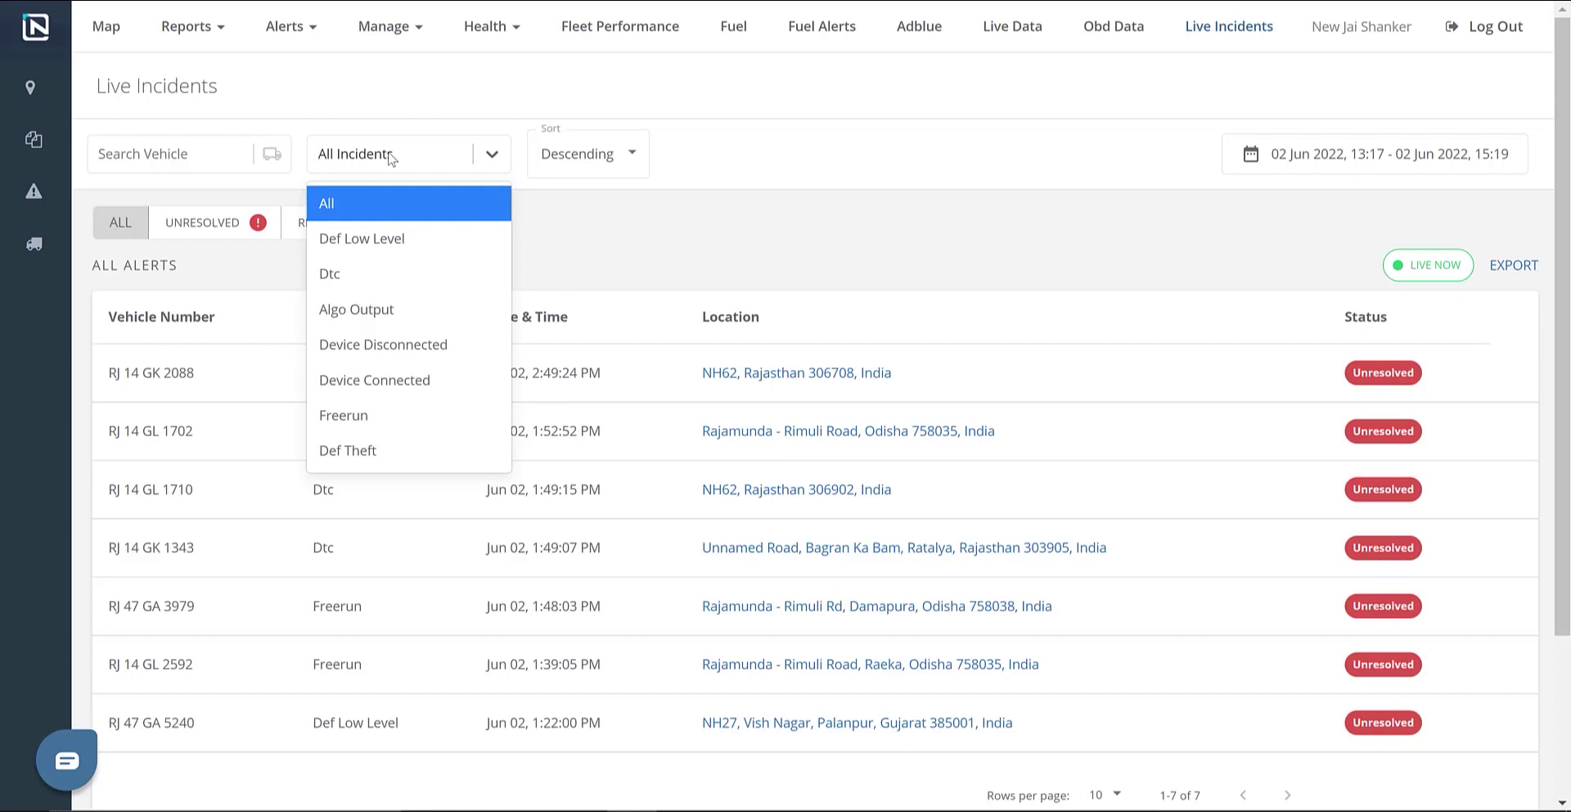
click(532, 172)
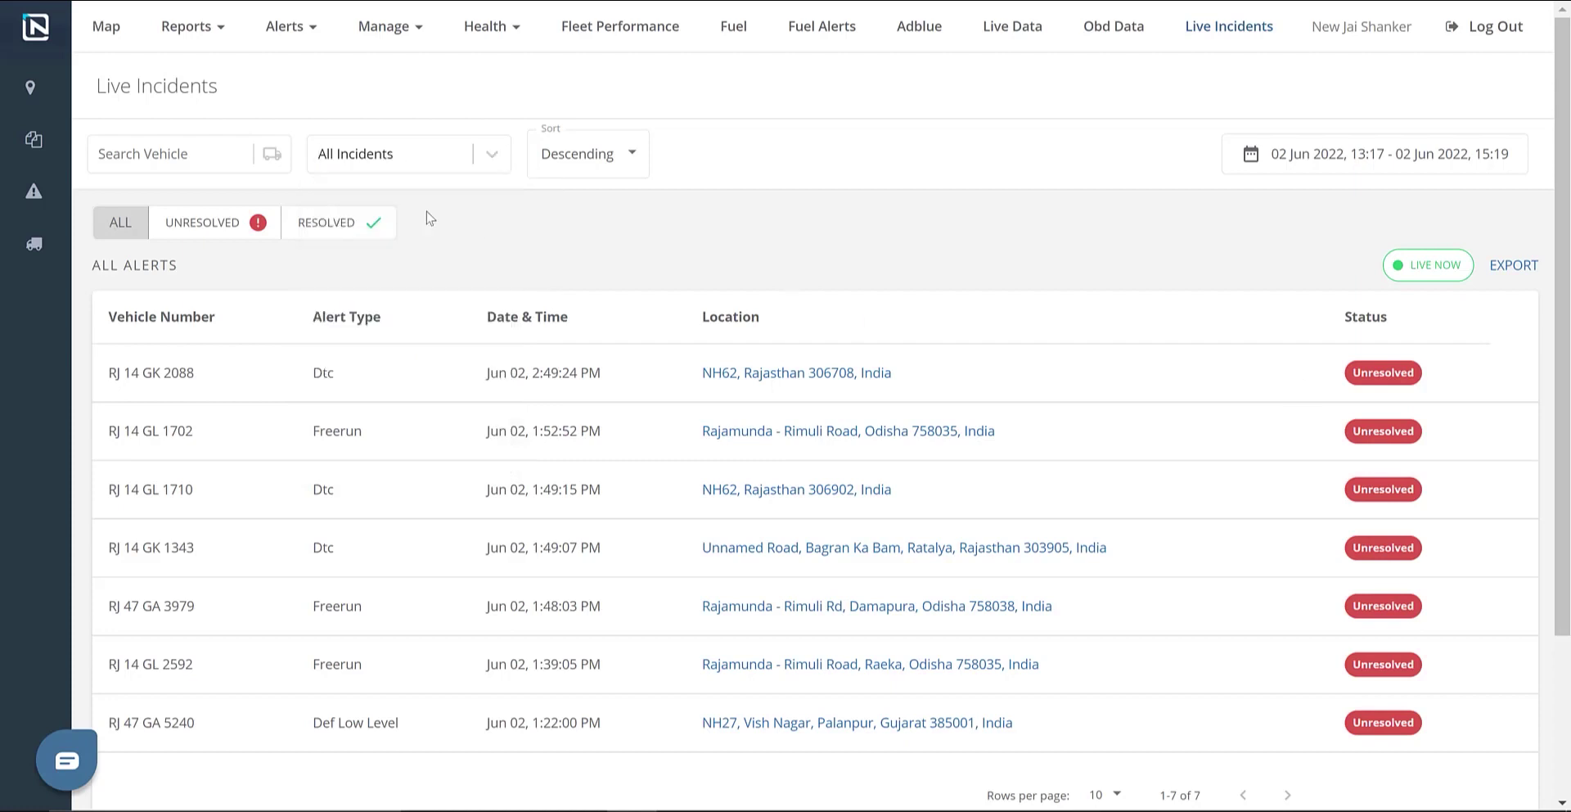
click(364, 221)
click(223, 221)
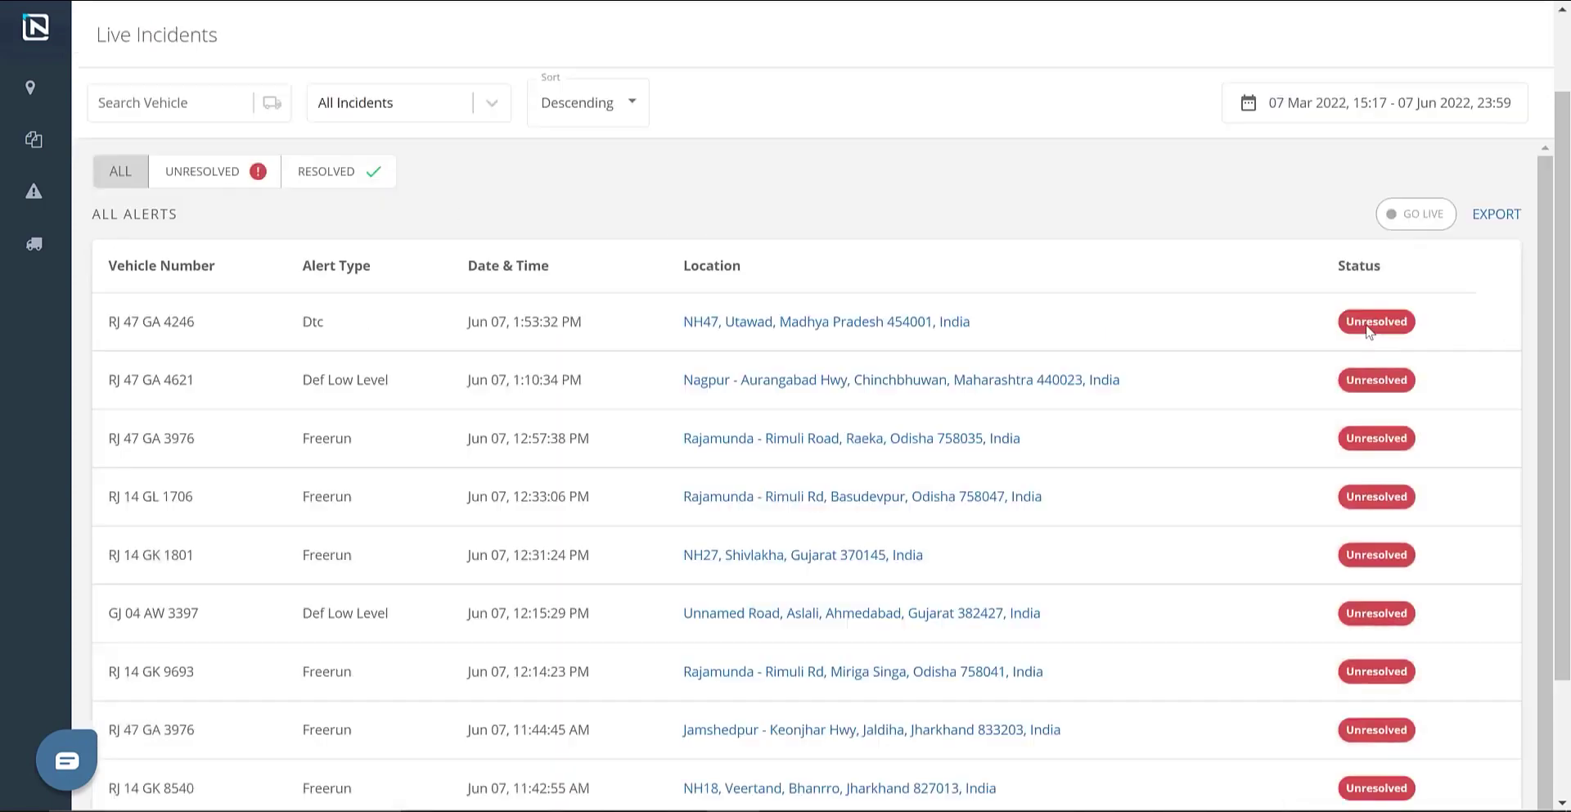
click(1369, 321)
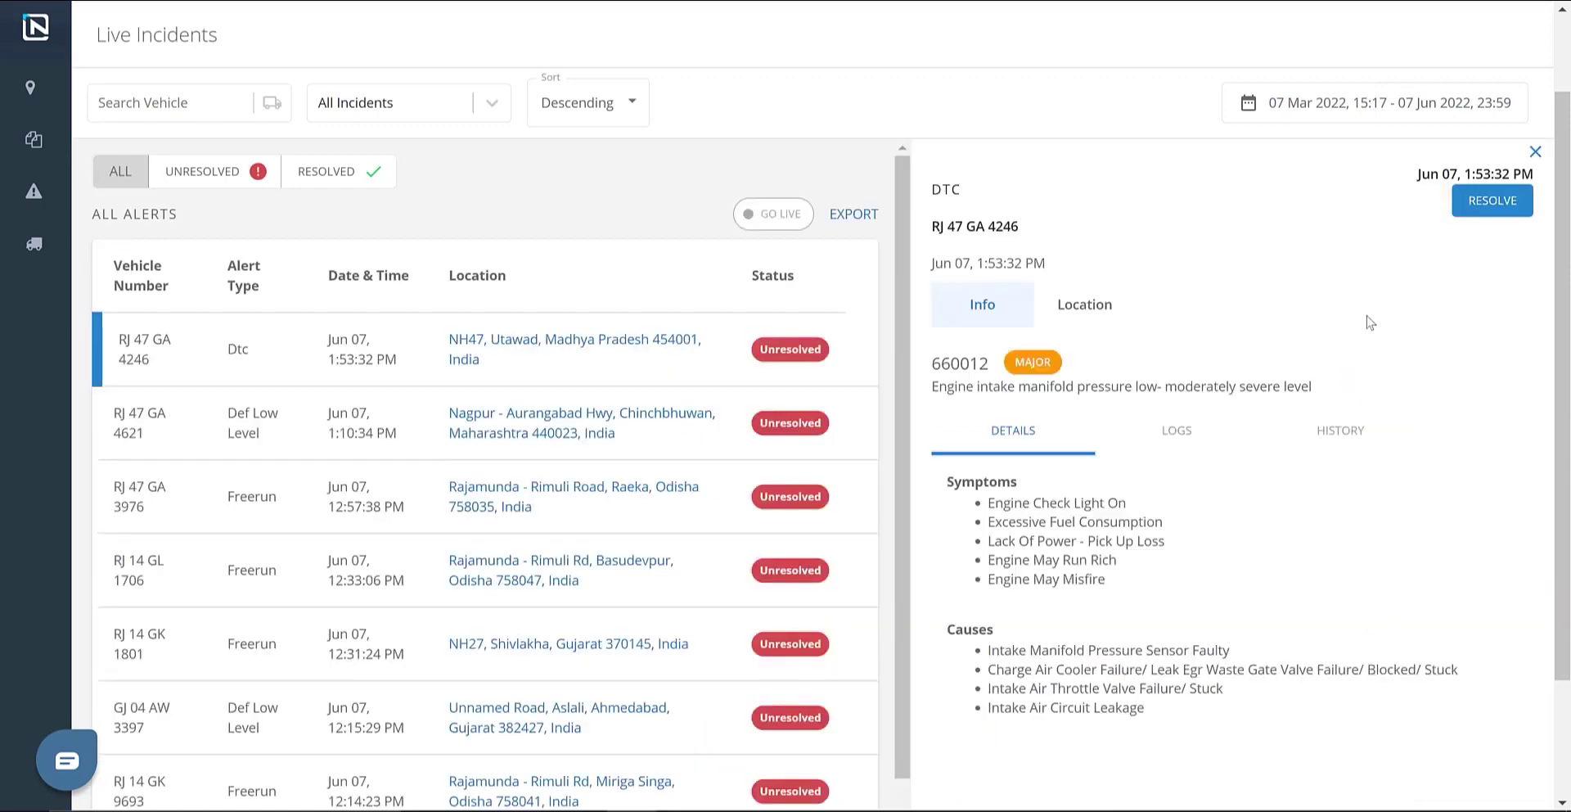
click(1482, 205)
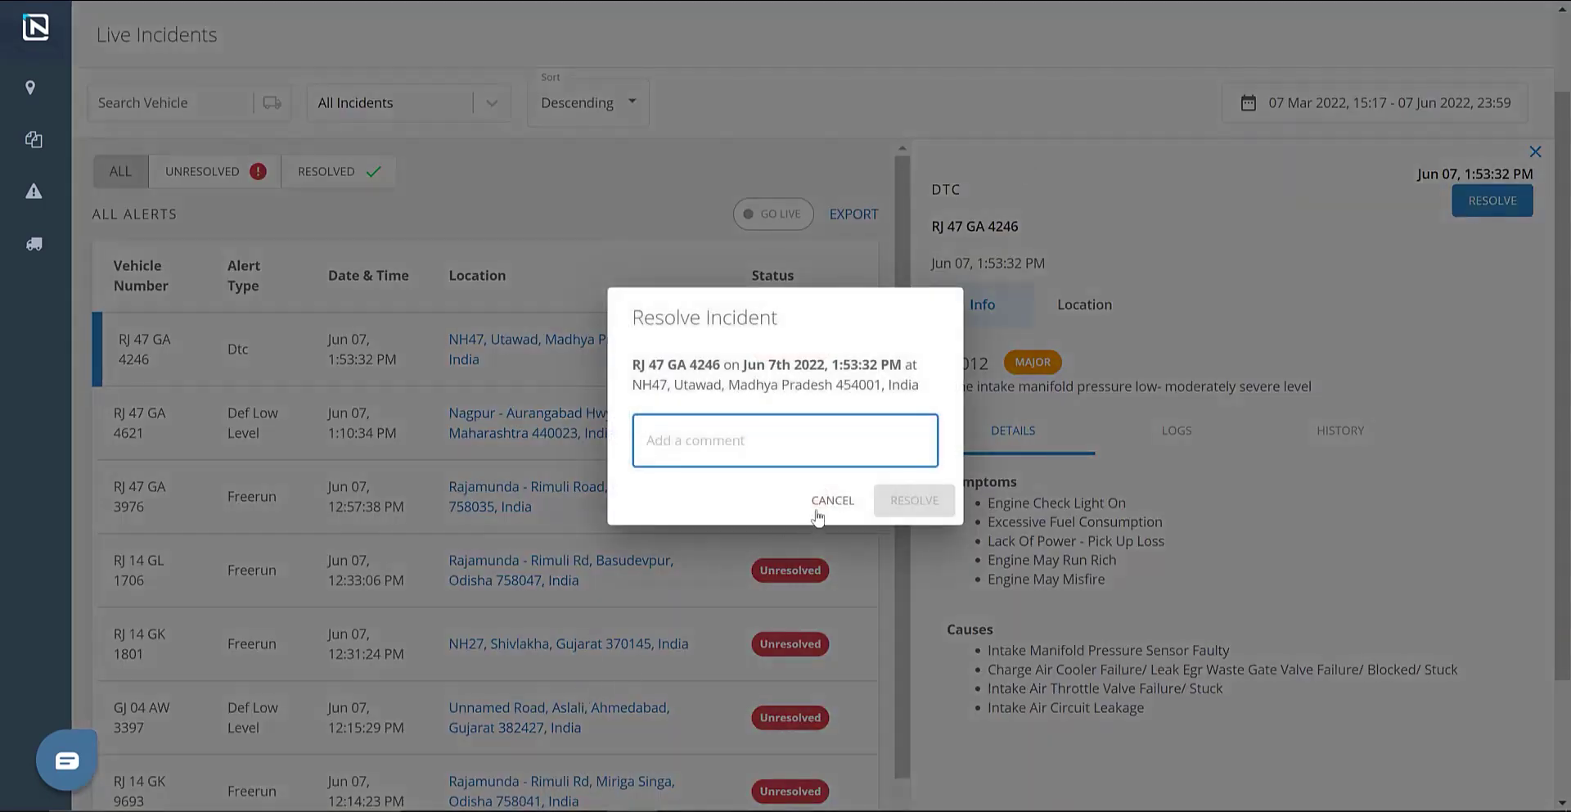
click(818, 504)
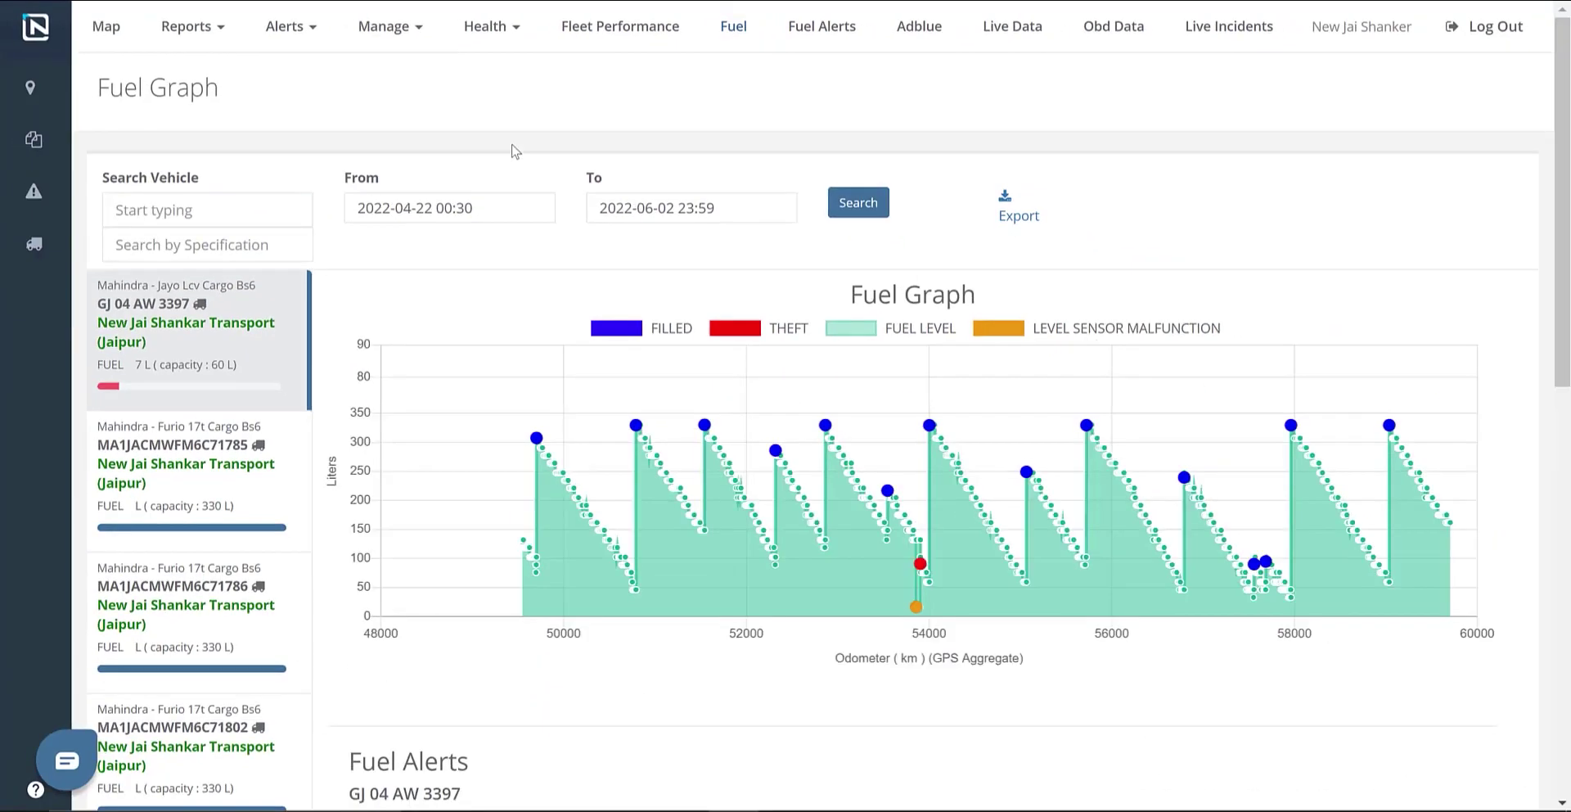
click(249, 204)
click(390, 204)
click(672, 210)
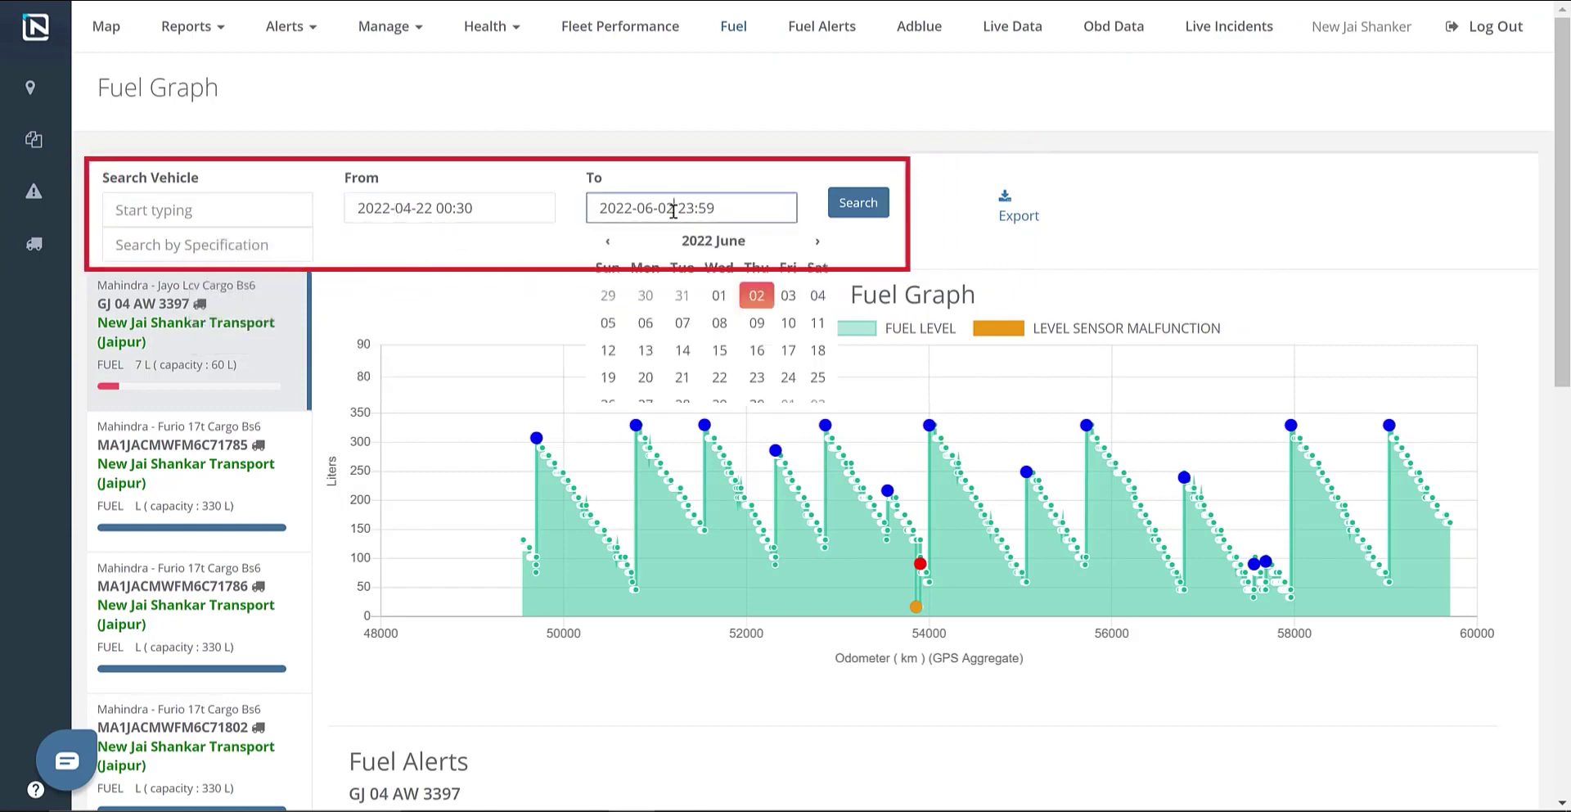
click(809, 167)
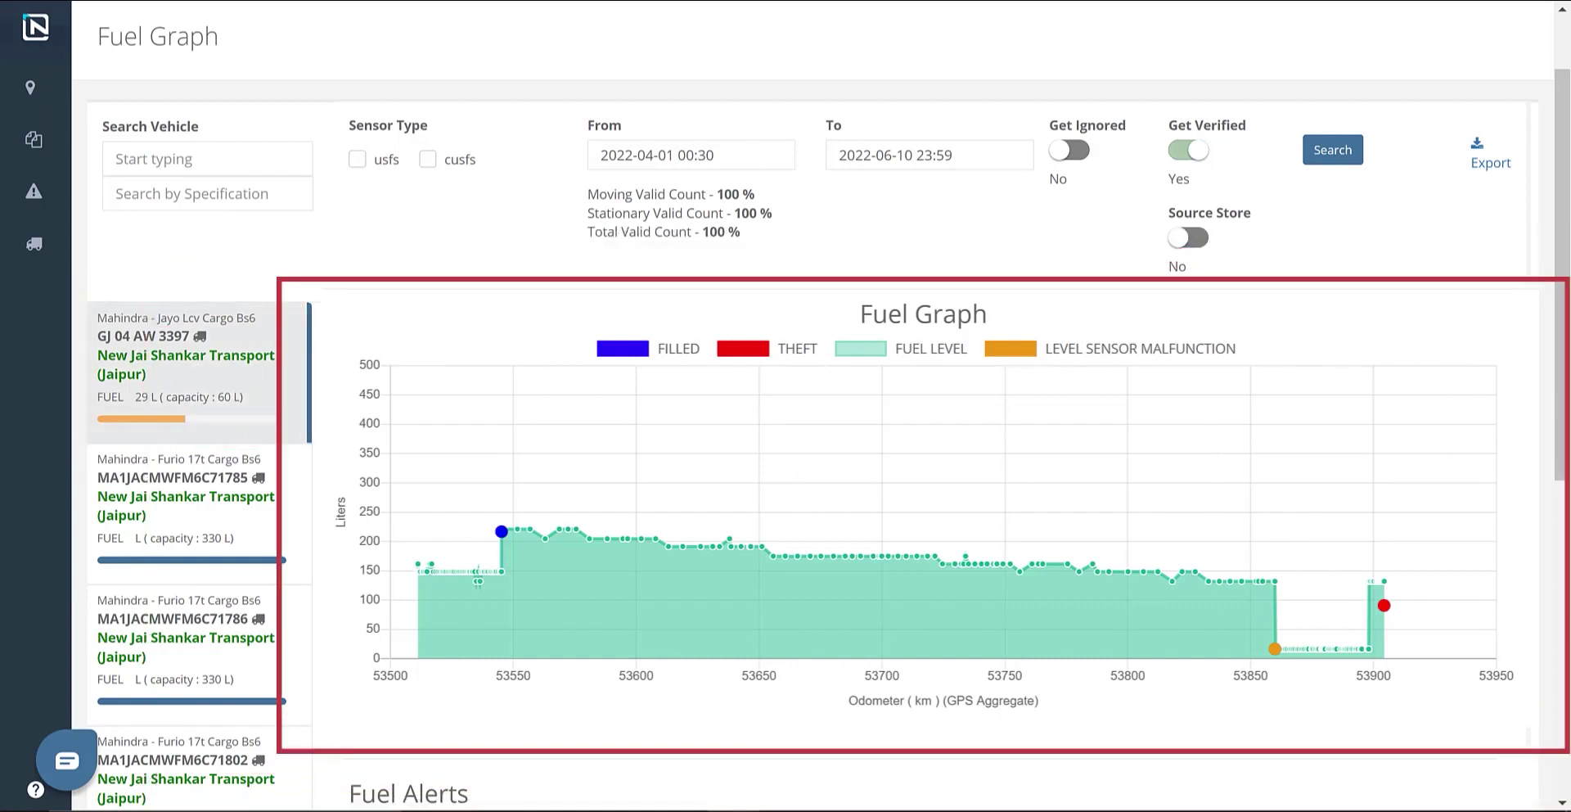
Step: Inspect the graph points and open the map location of the blue 73-litre FILLED point
mouse_move(573, 532)
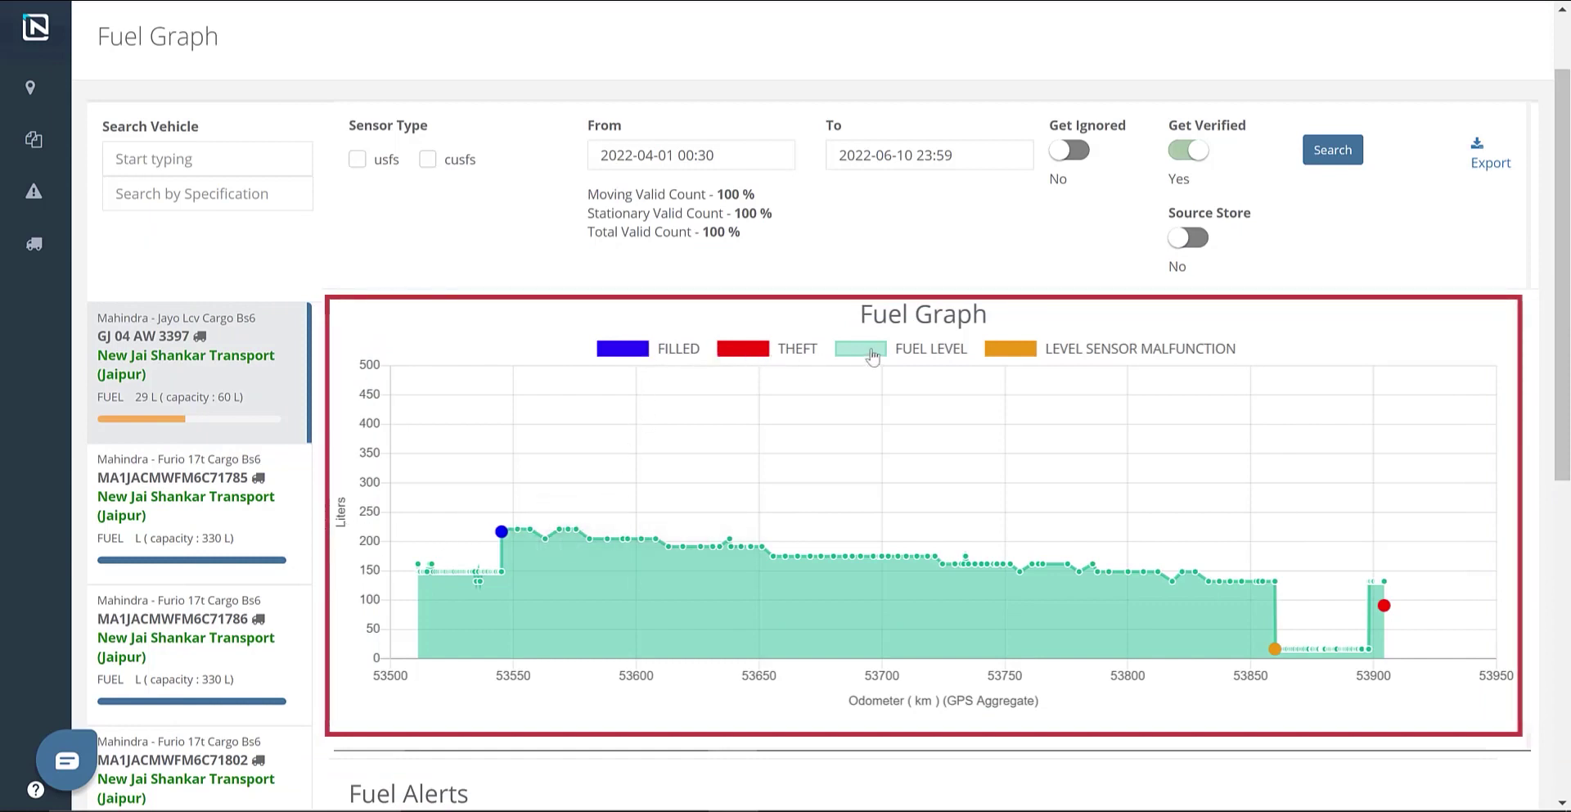
mouse_move(501, 533)
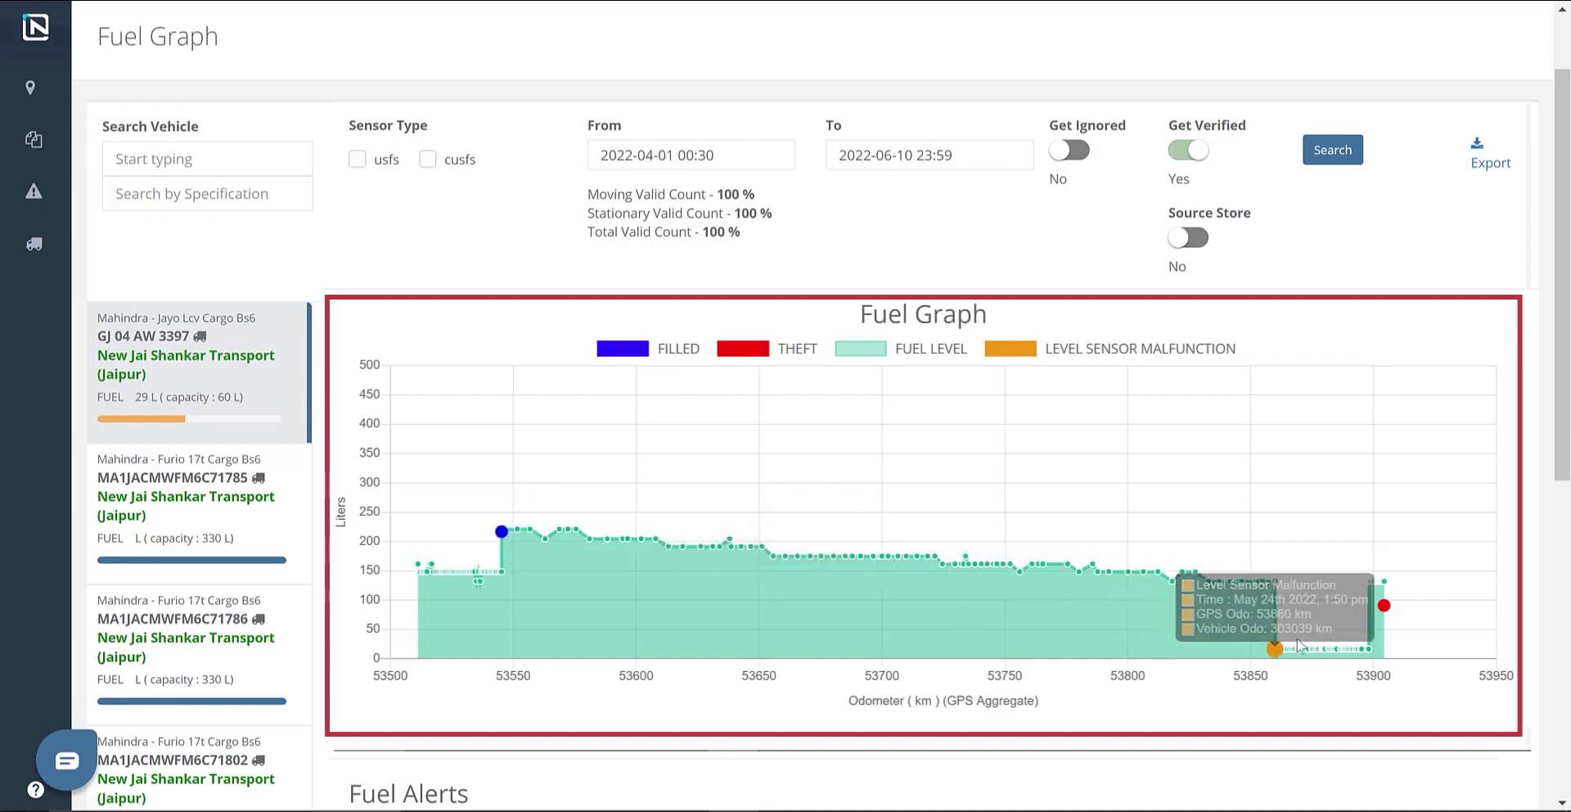
mouse_move(1384, 607)
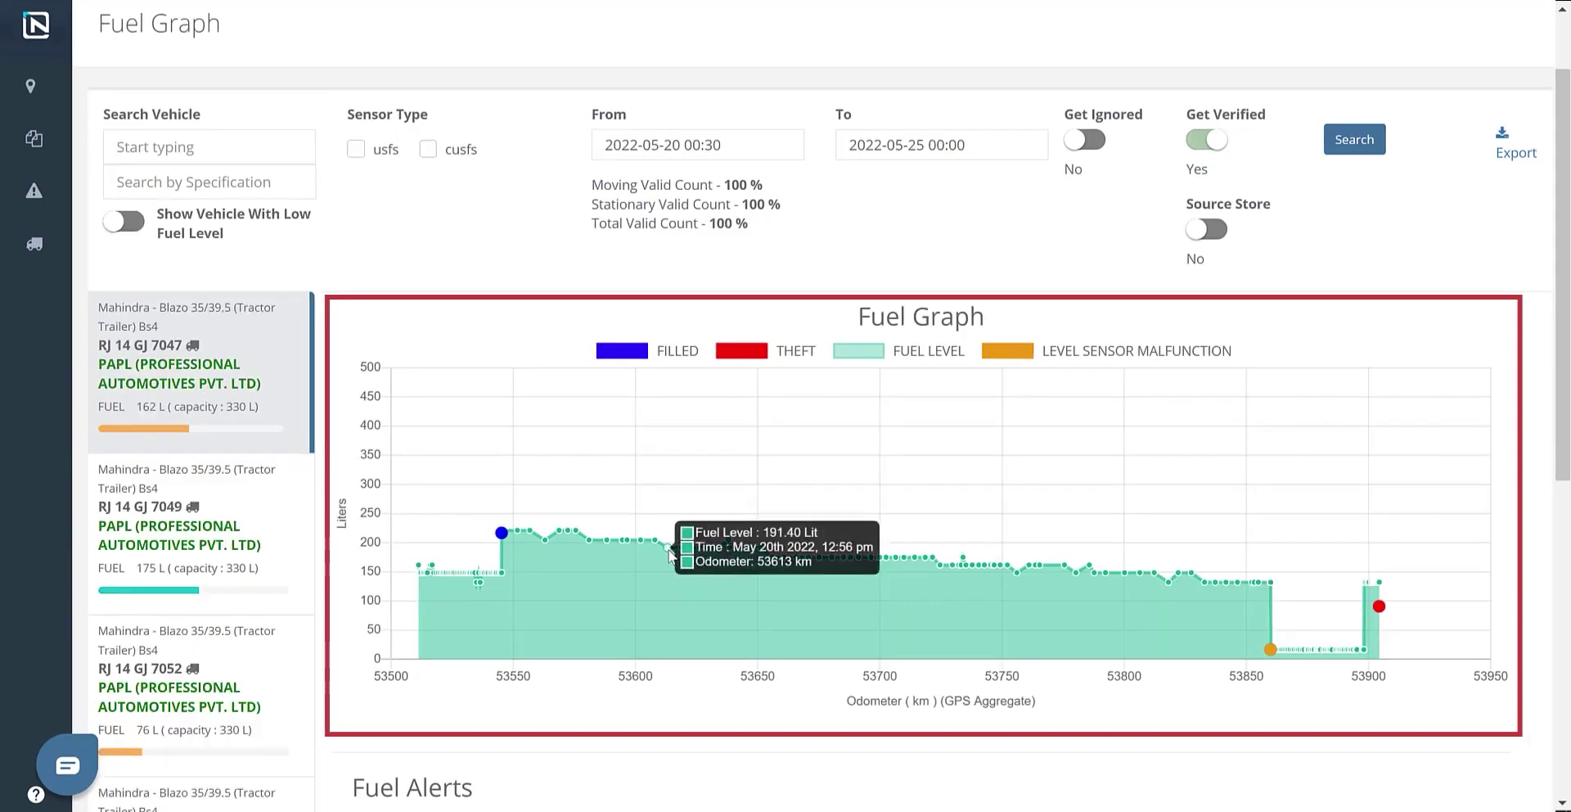
click(503, 533)
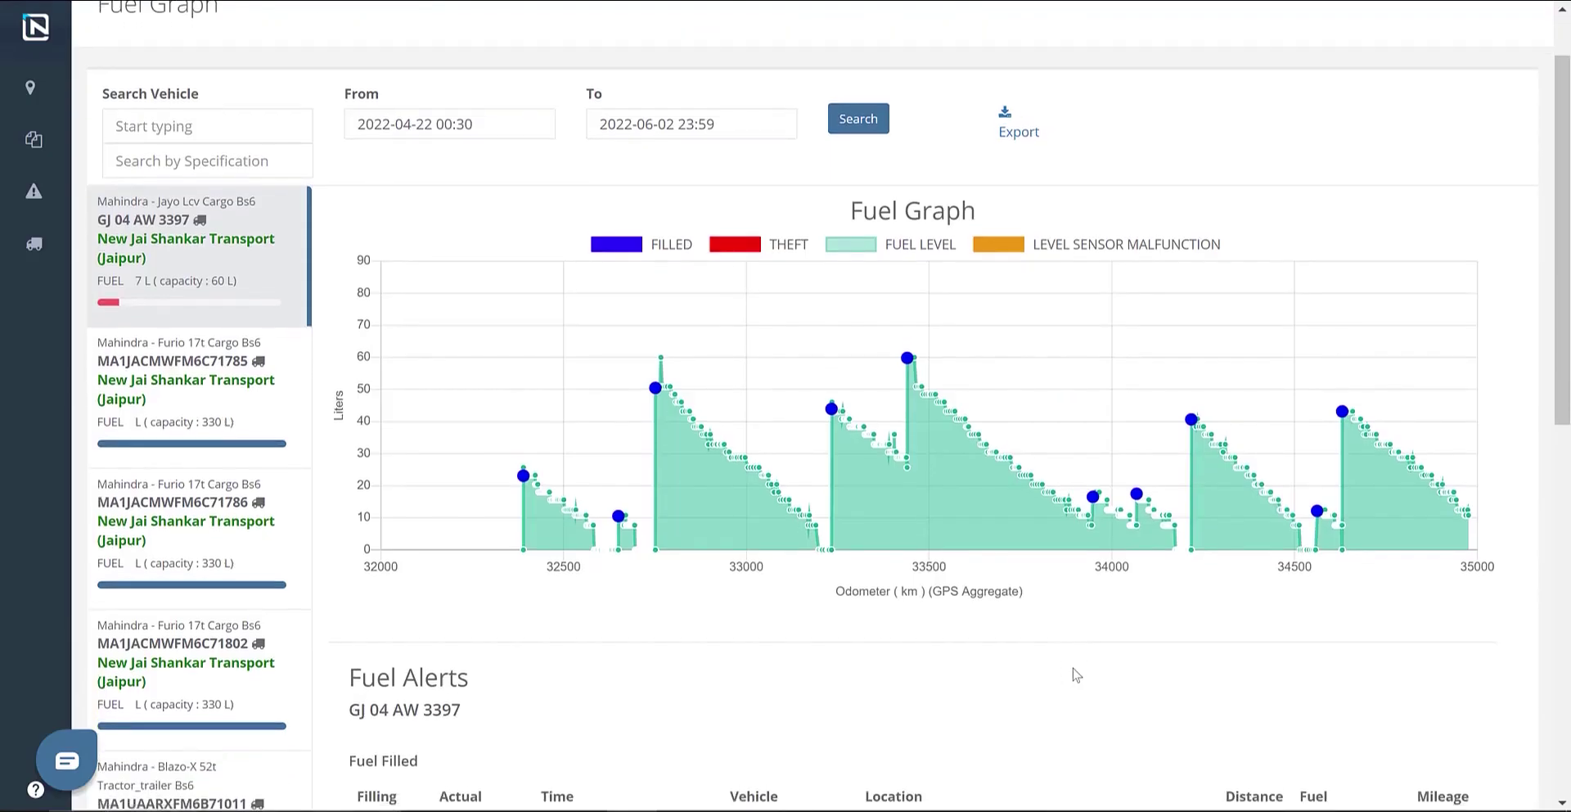
scroll(1076, 674, down, 4)
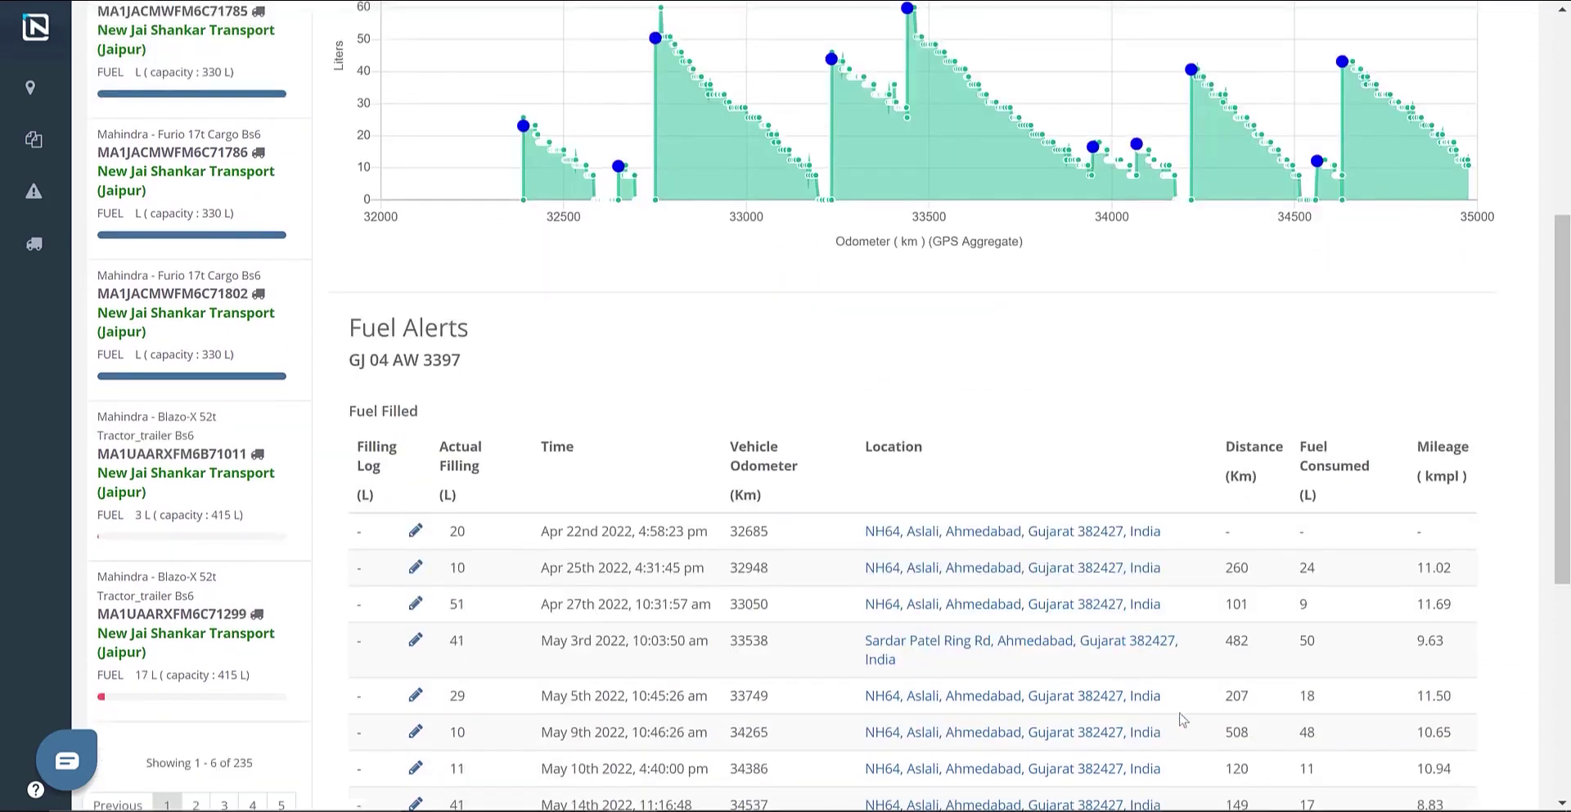
scroll(1185, 735, down, 3)
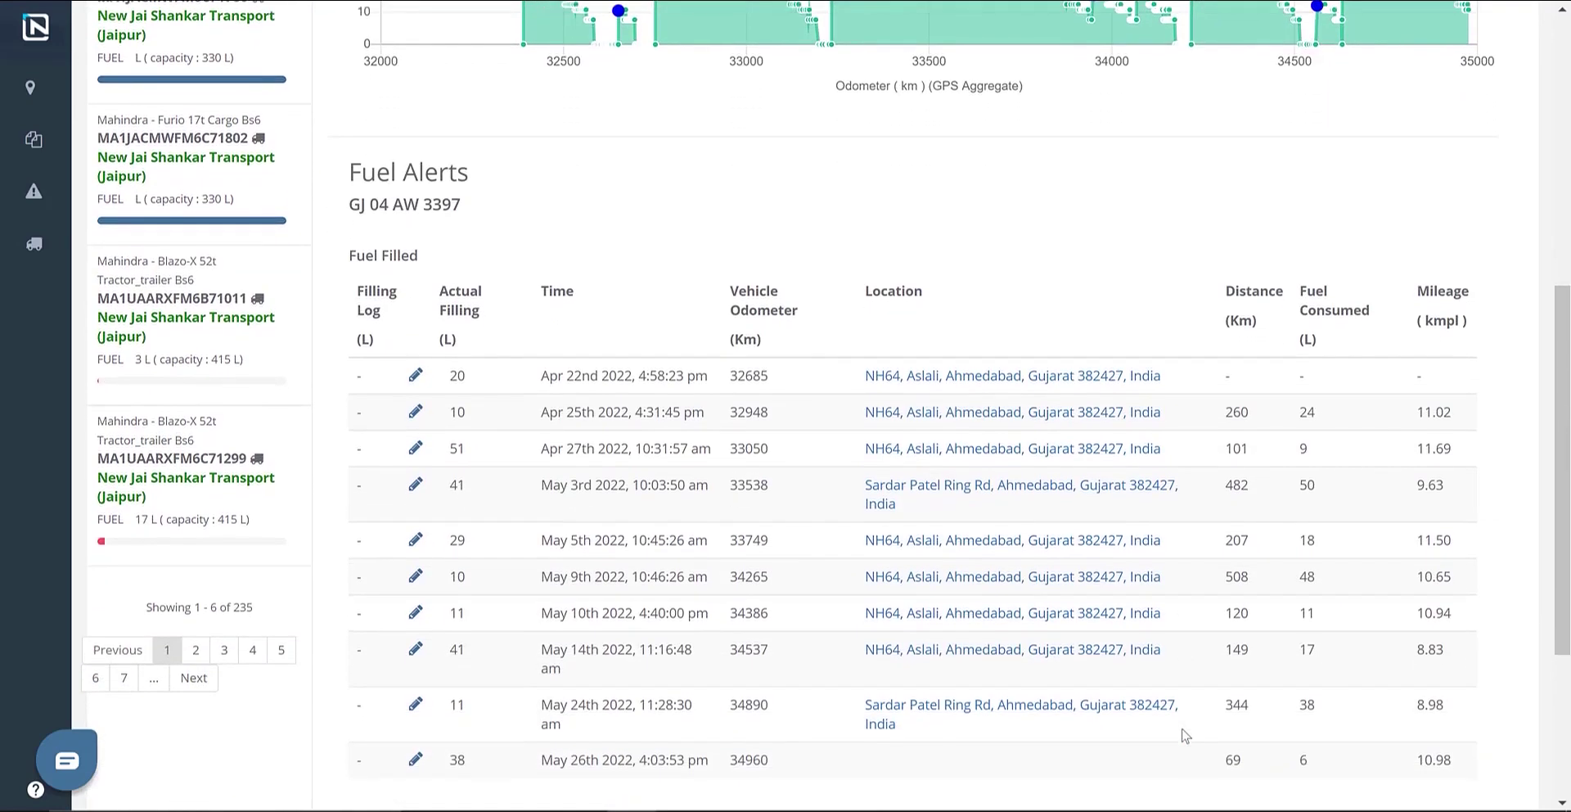
scroll(1185, 735, down, 1)
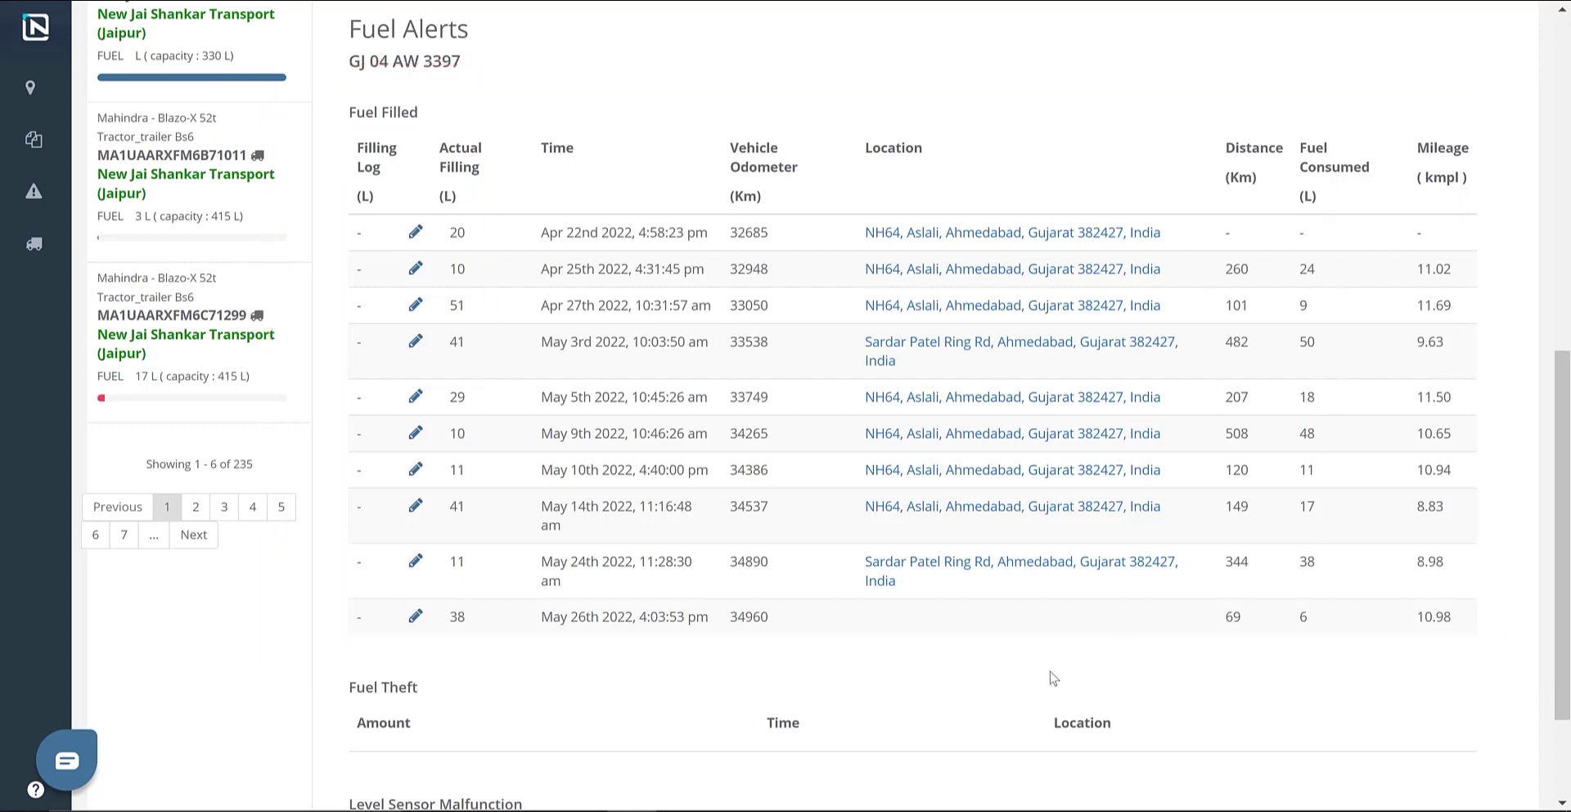
scroll(1051, 675, down, 2)
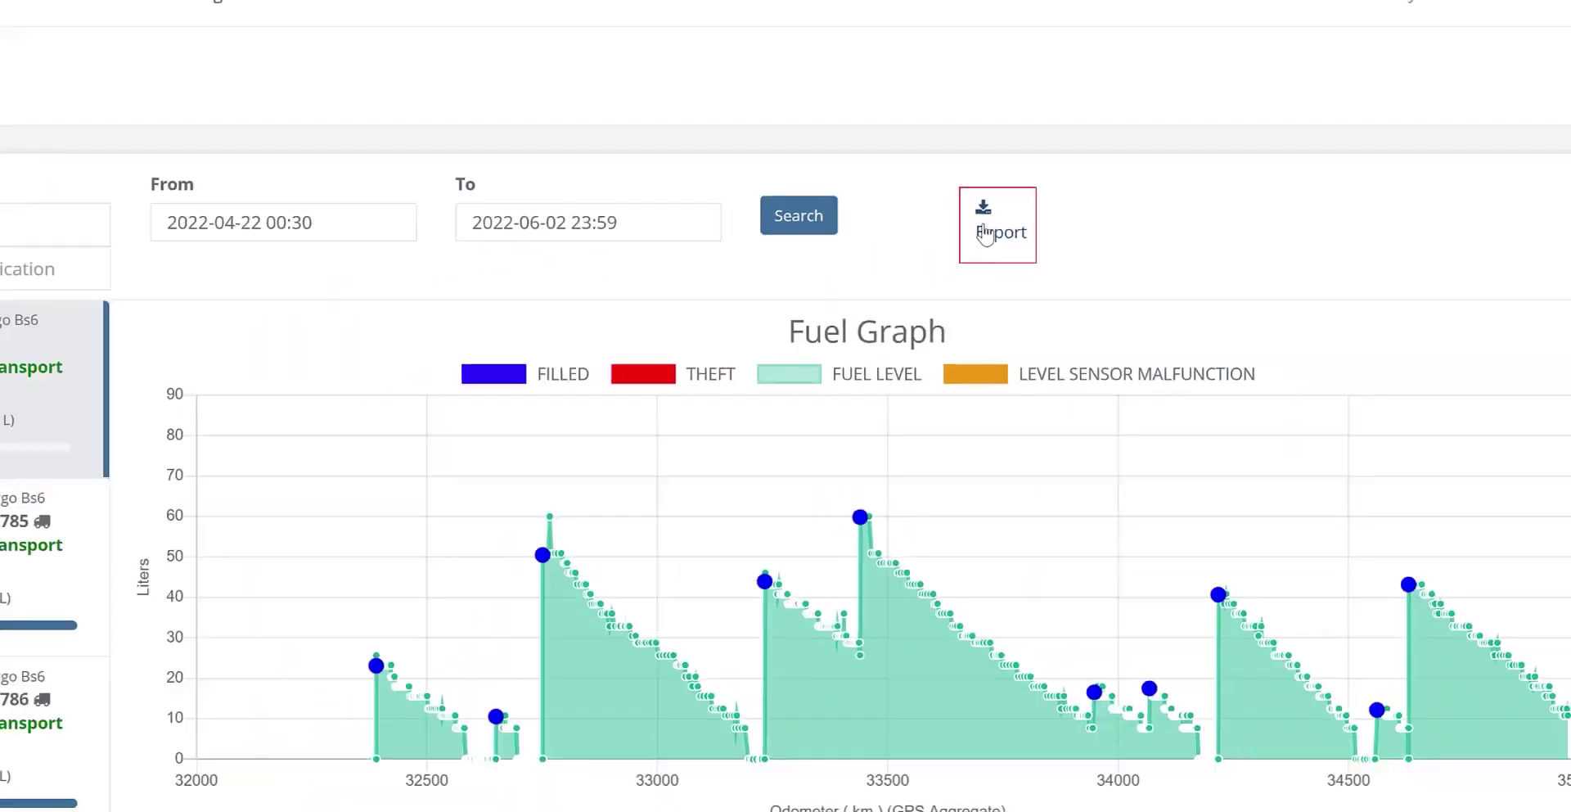
Step: Export the fuel report to Excel and view its Fuel Theft and Level Sensor Malfunction sheets
click(741, 418)
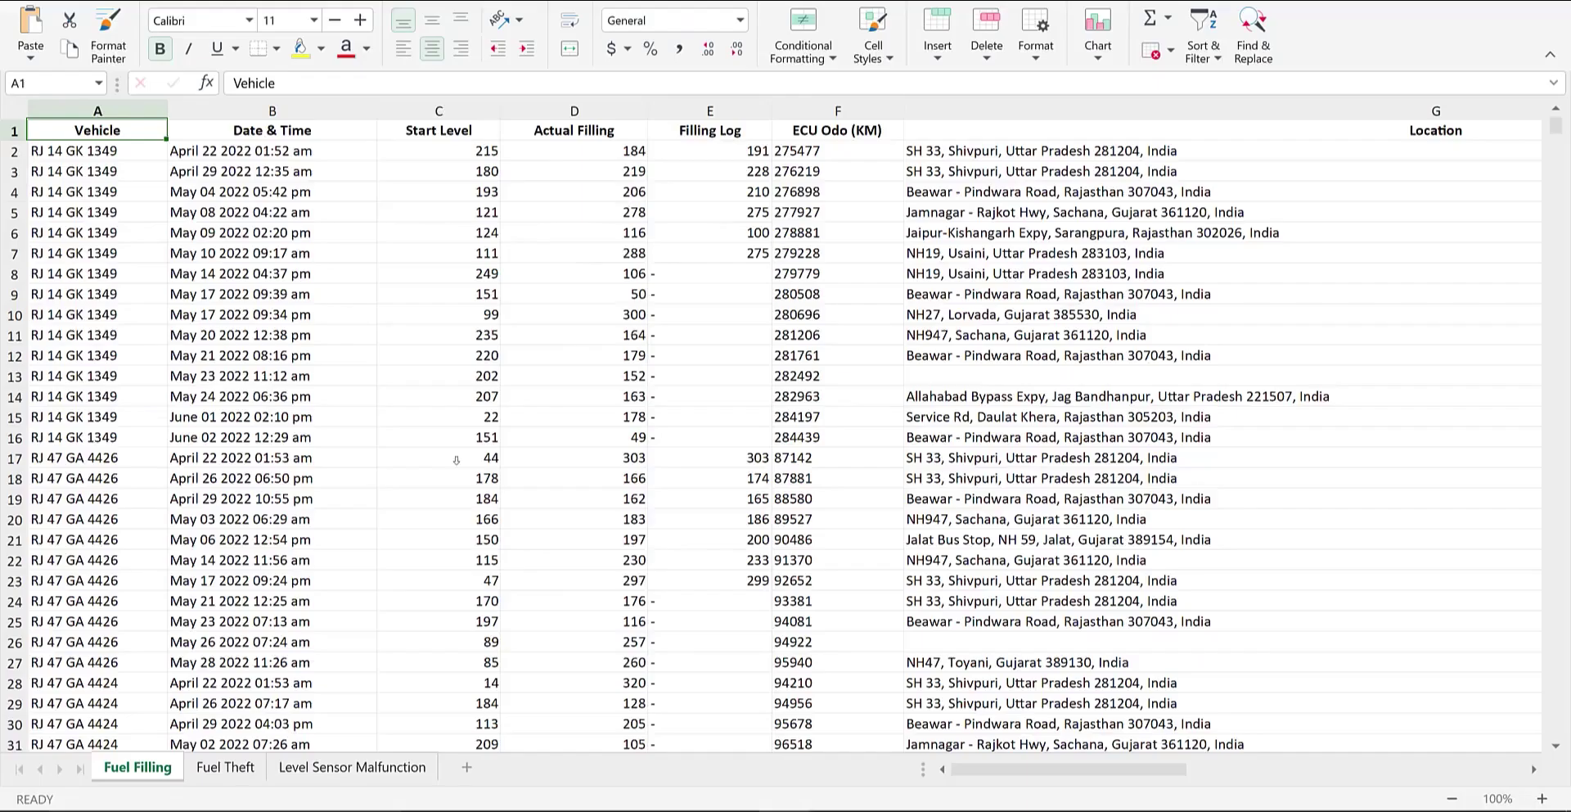
click(227, 765)
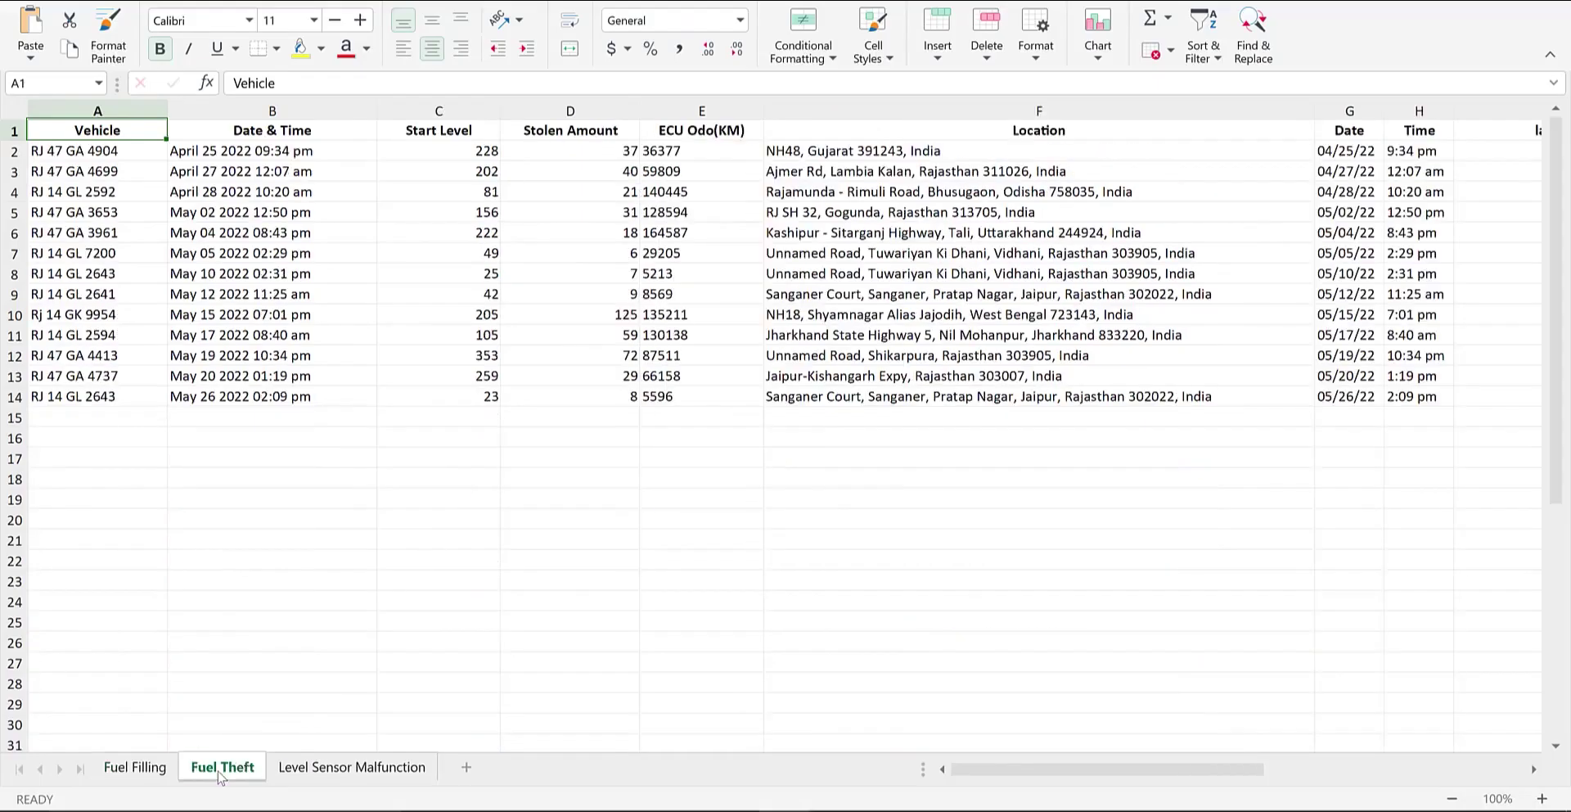
click(308, 767)
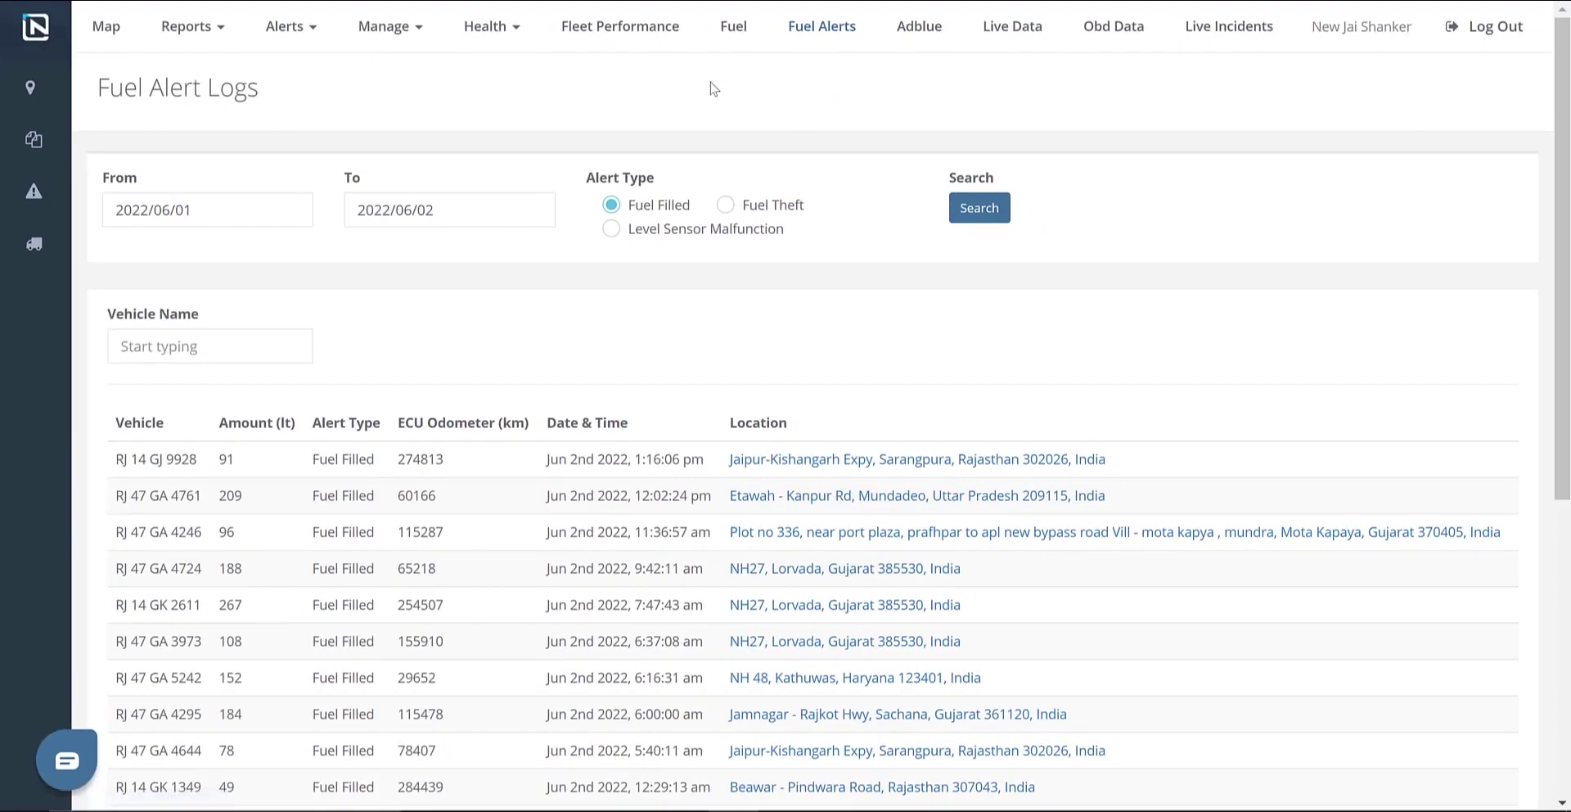
Step: Set the fuel alert period from 2022/03/01 to 2022/06/07
click(298, 200)
click(395, 215)
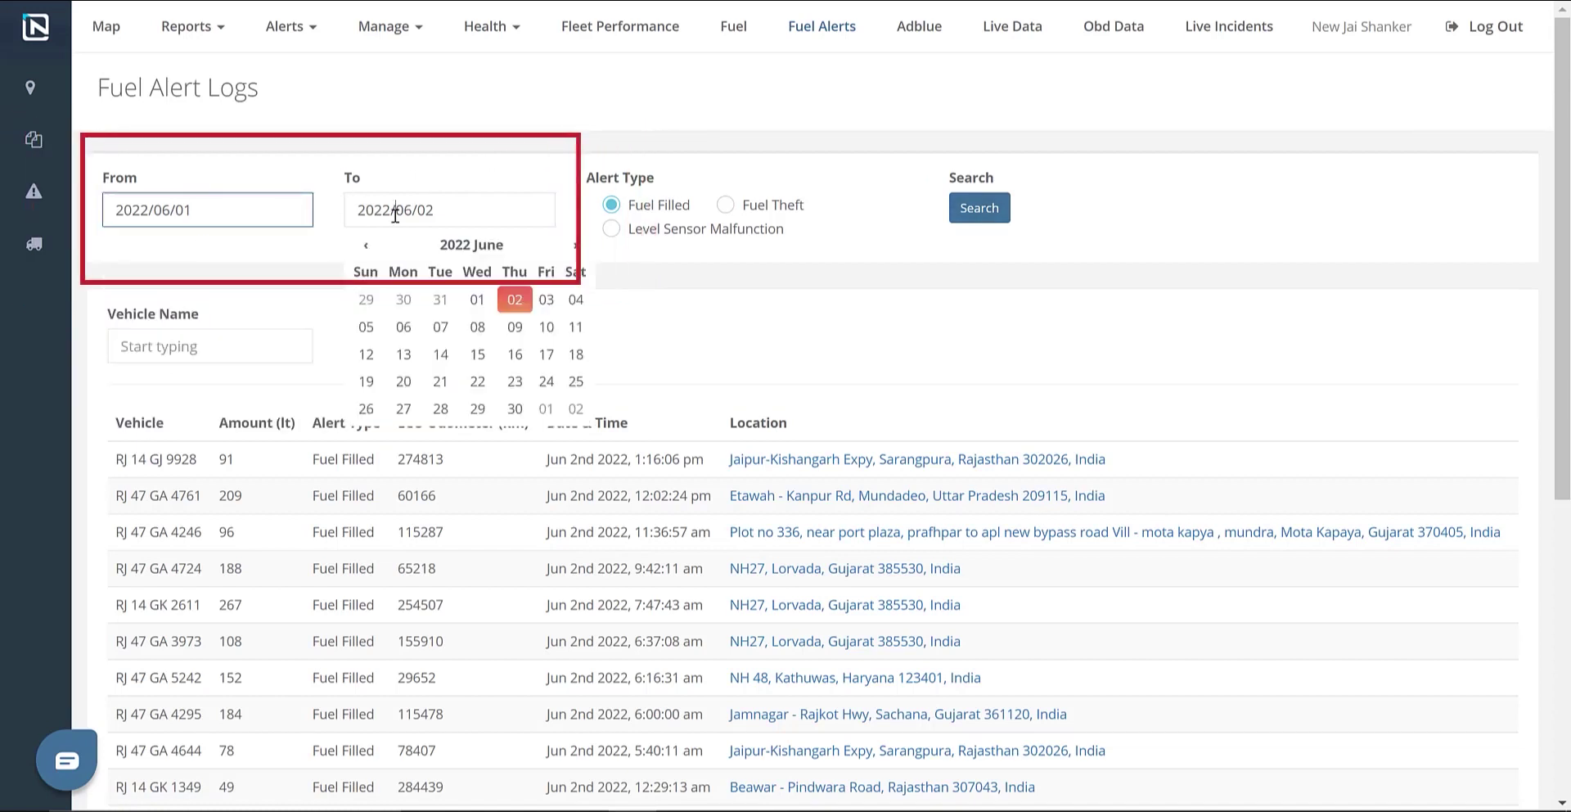
click(688, 278)
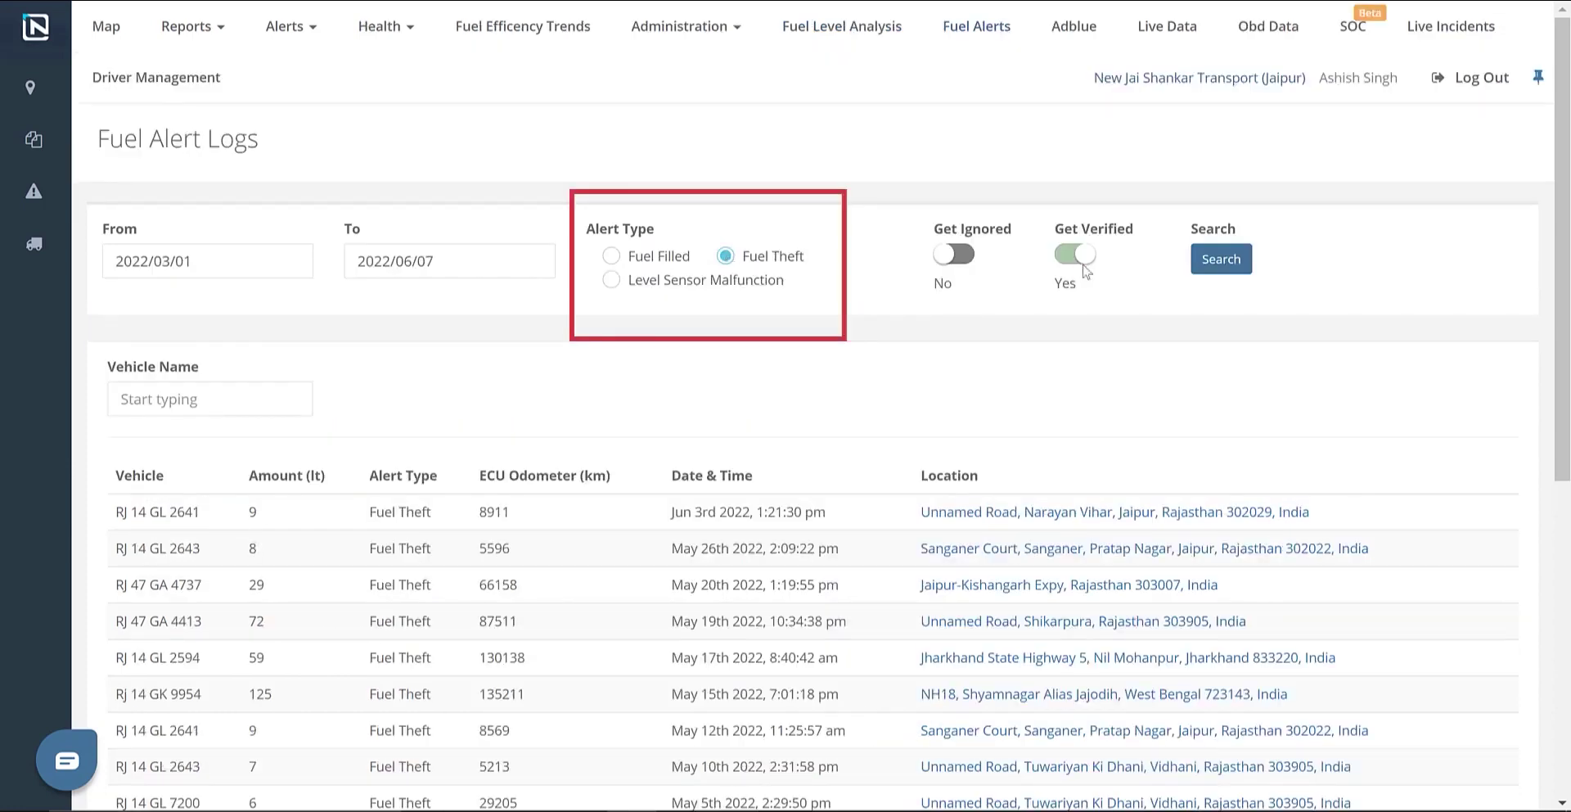
Step: List Level Sensor Malfunction alerts and view the May 12 alert's location on a map
click(1218, 262)
click(1215, 260)
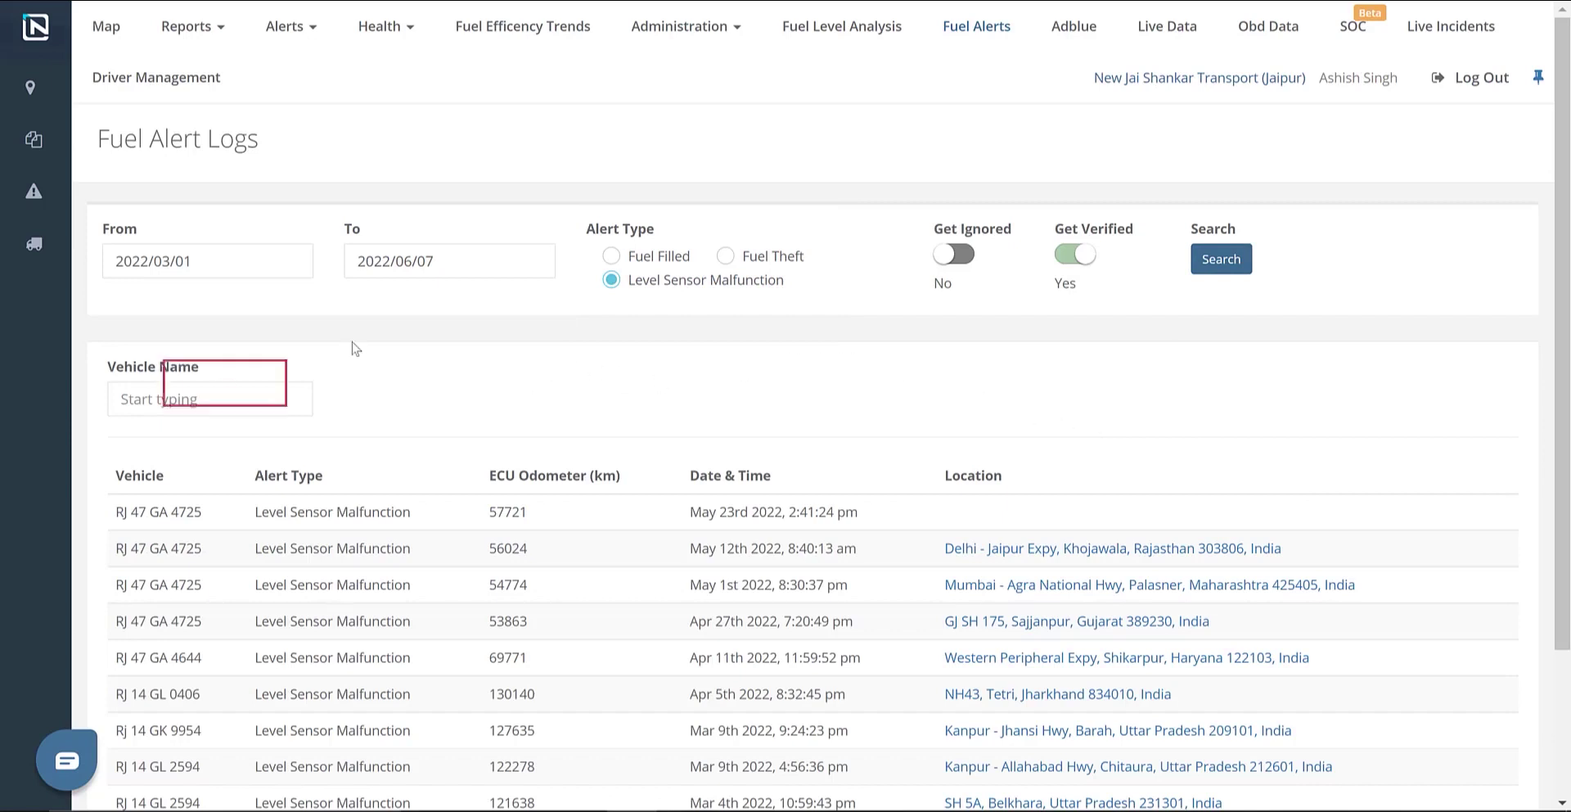
click(232, 403)
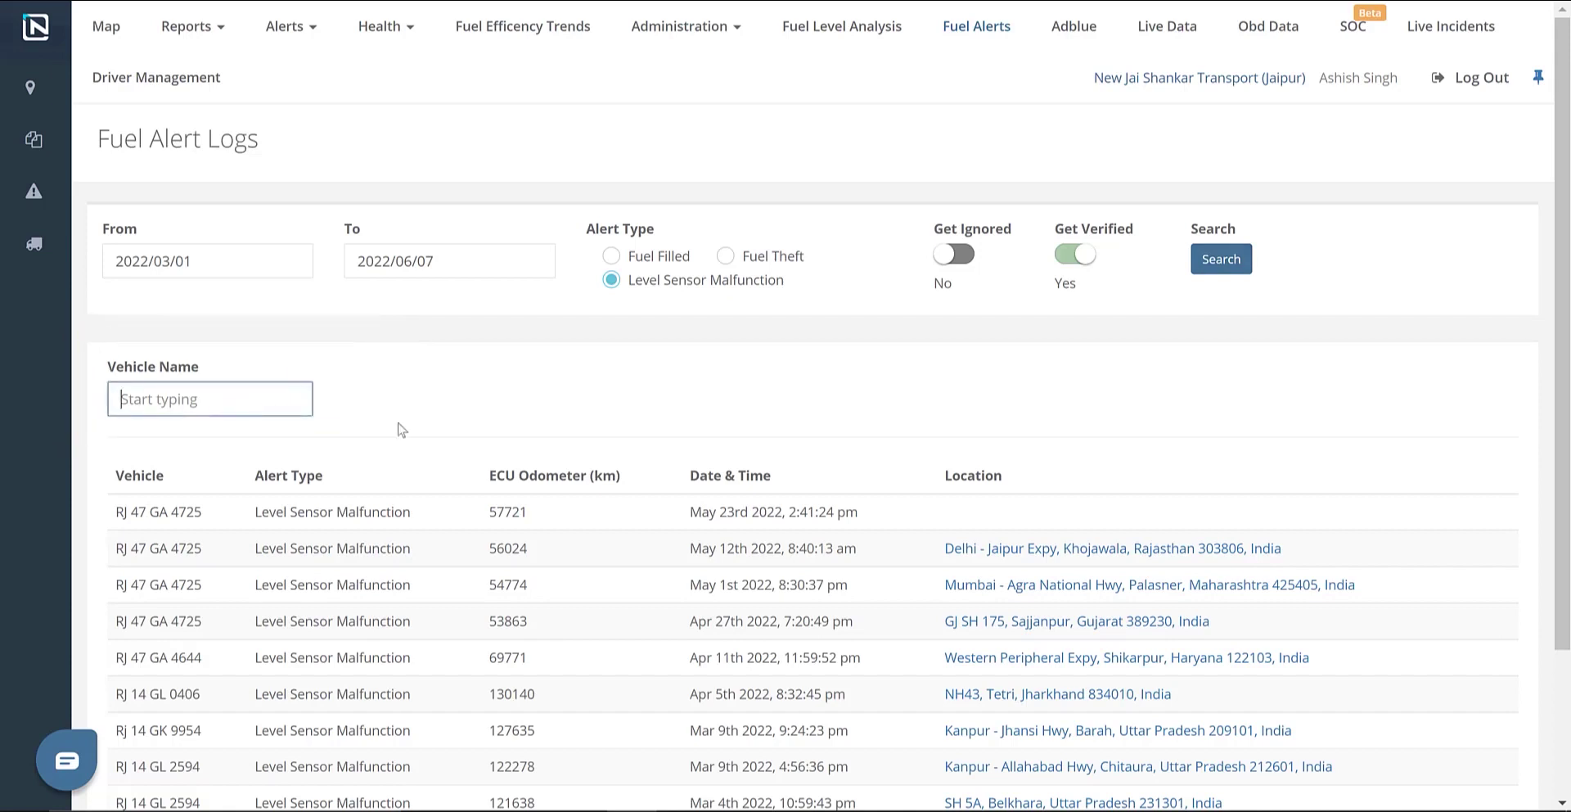
click(949, 549)
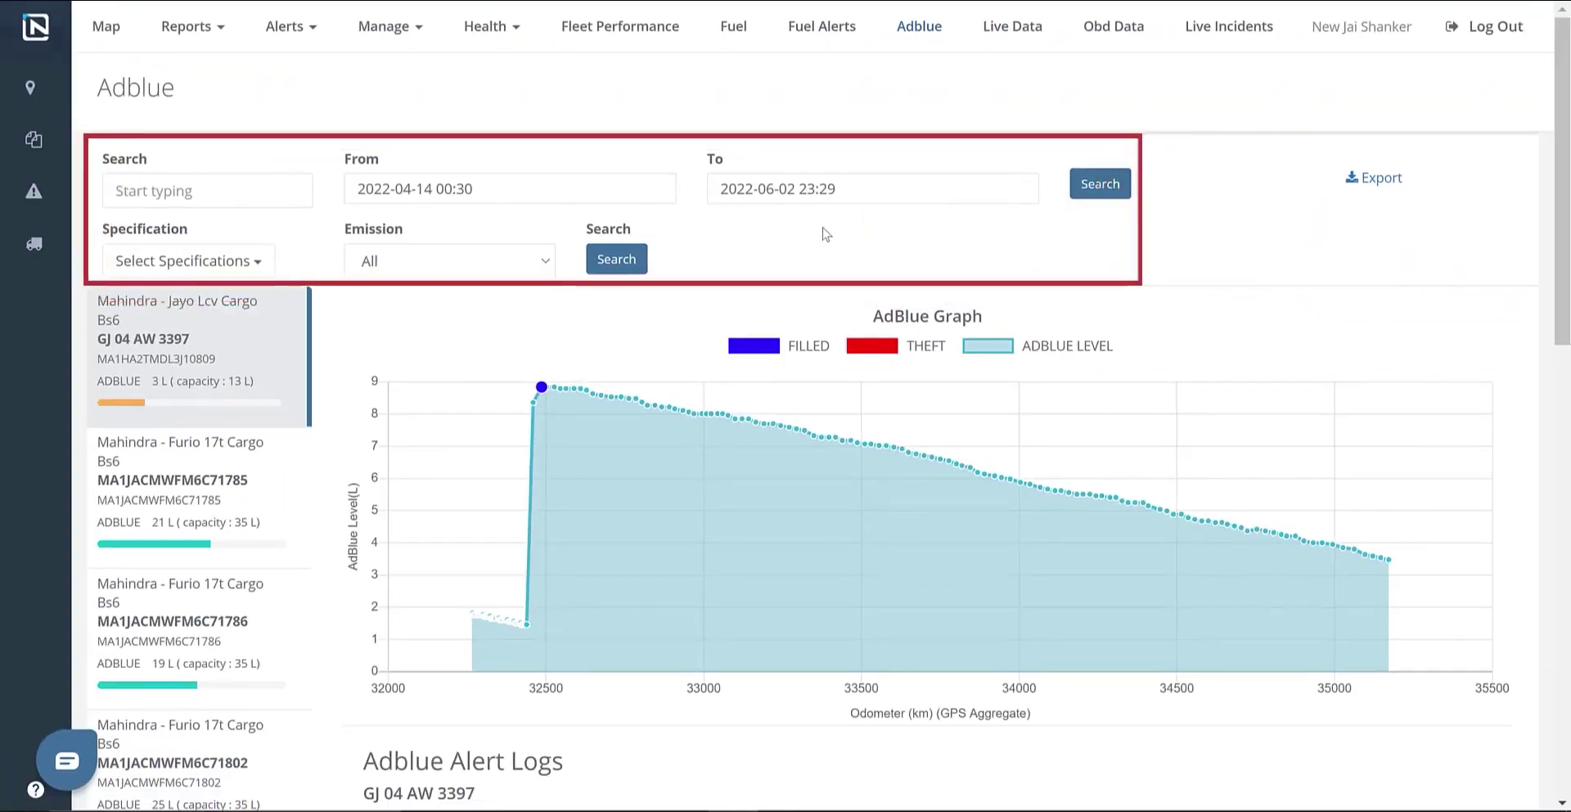
Step: Check the Specification and Emission options, then view RJ 47 GA 4381's details on the live map
click(240, 257)
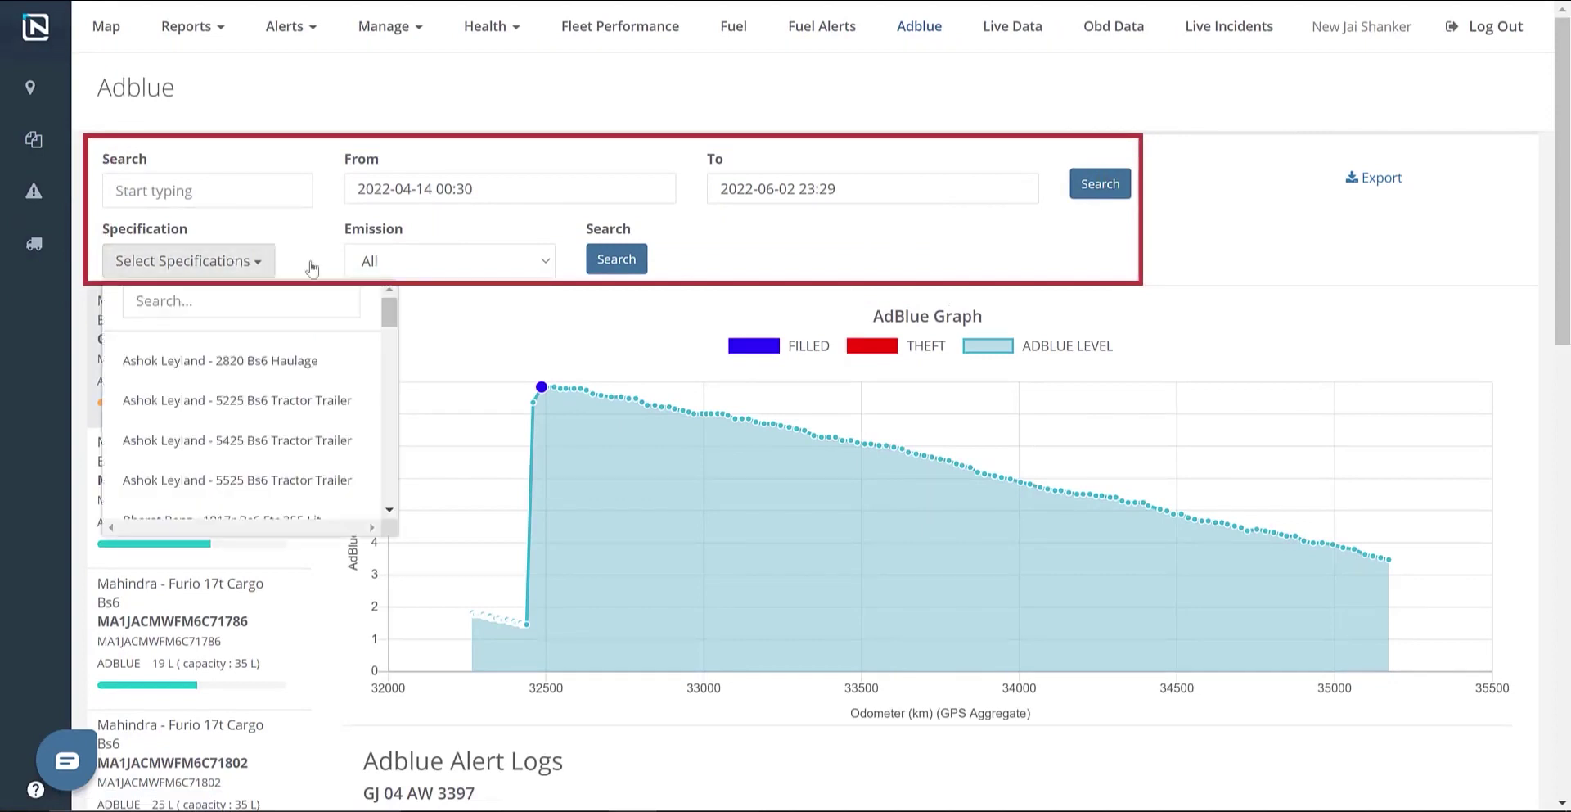
click(465, 264)
click(763, 268)
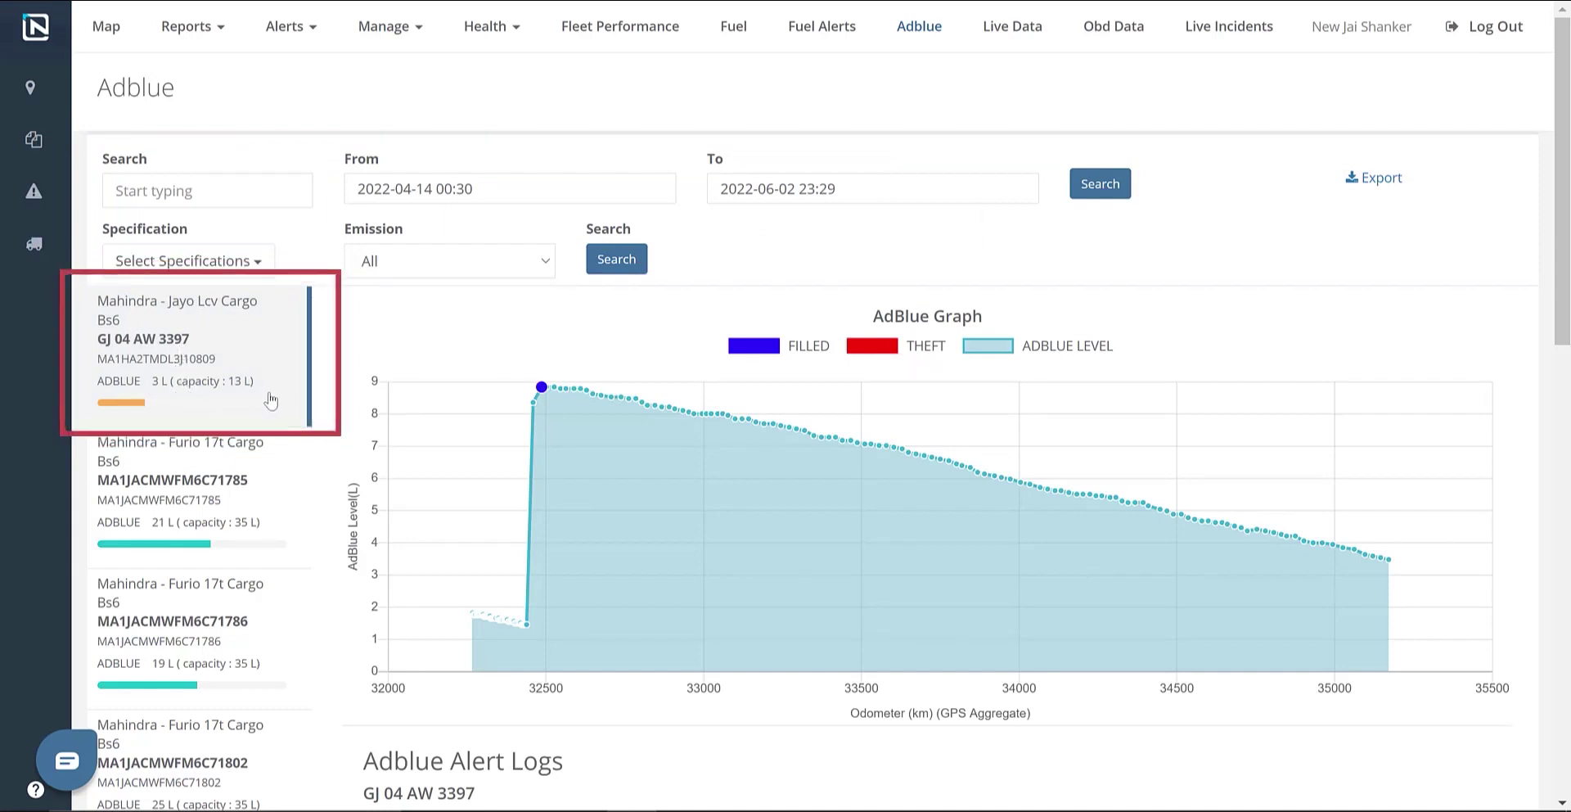
mouse_move(543, 396)
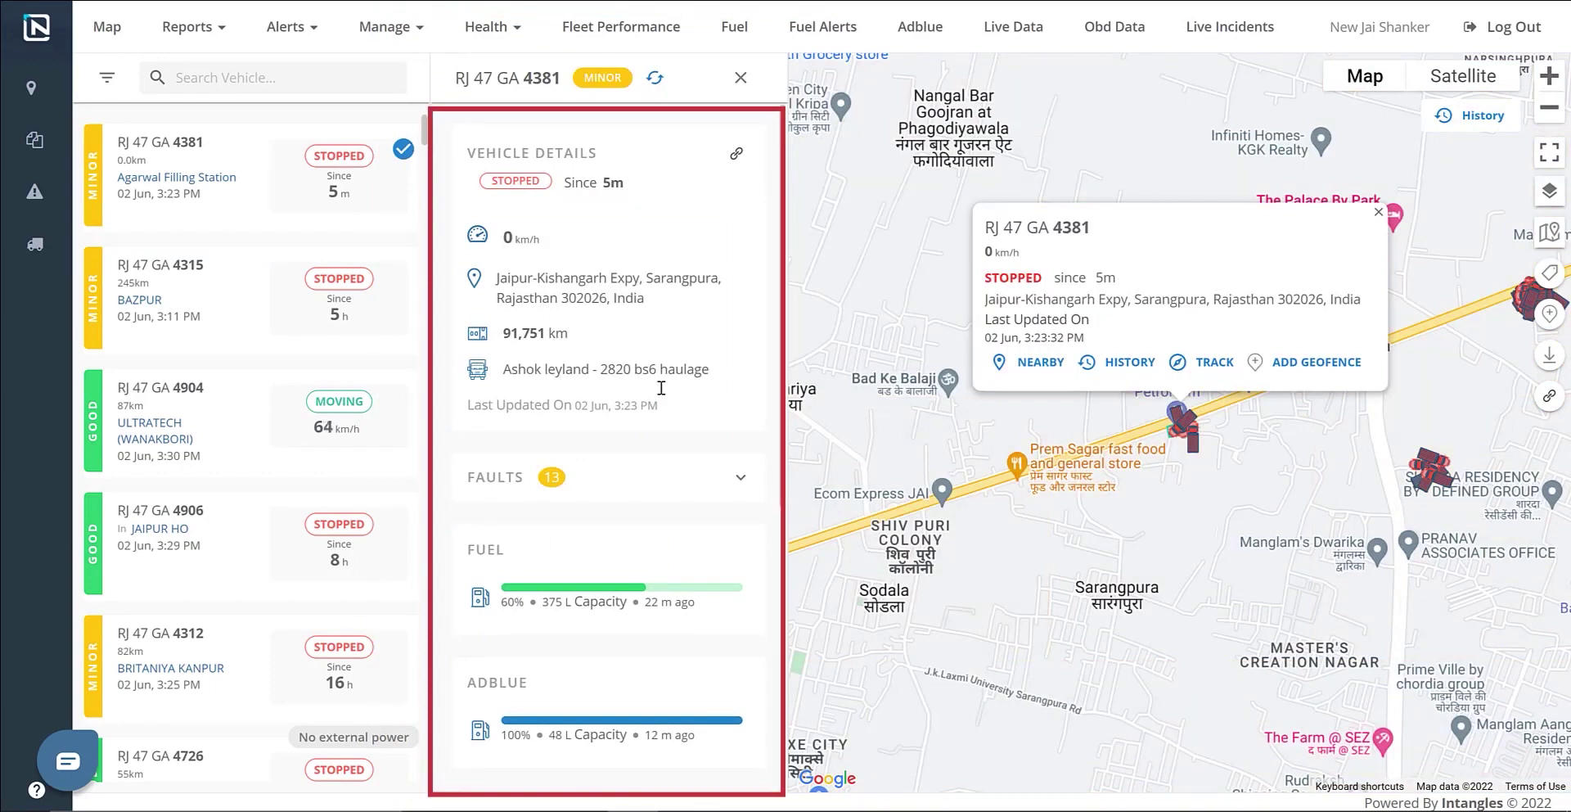
Step: Scroll the vehicle details panel down to the Drivers, Utilization and Find Nearby sections
scroll(661, 388, down, 2)
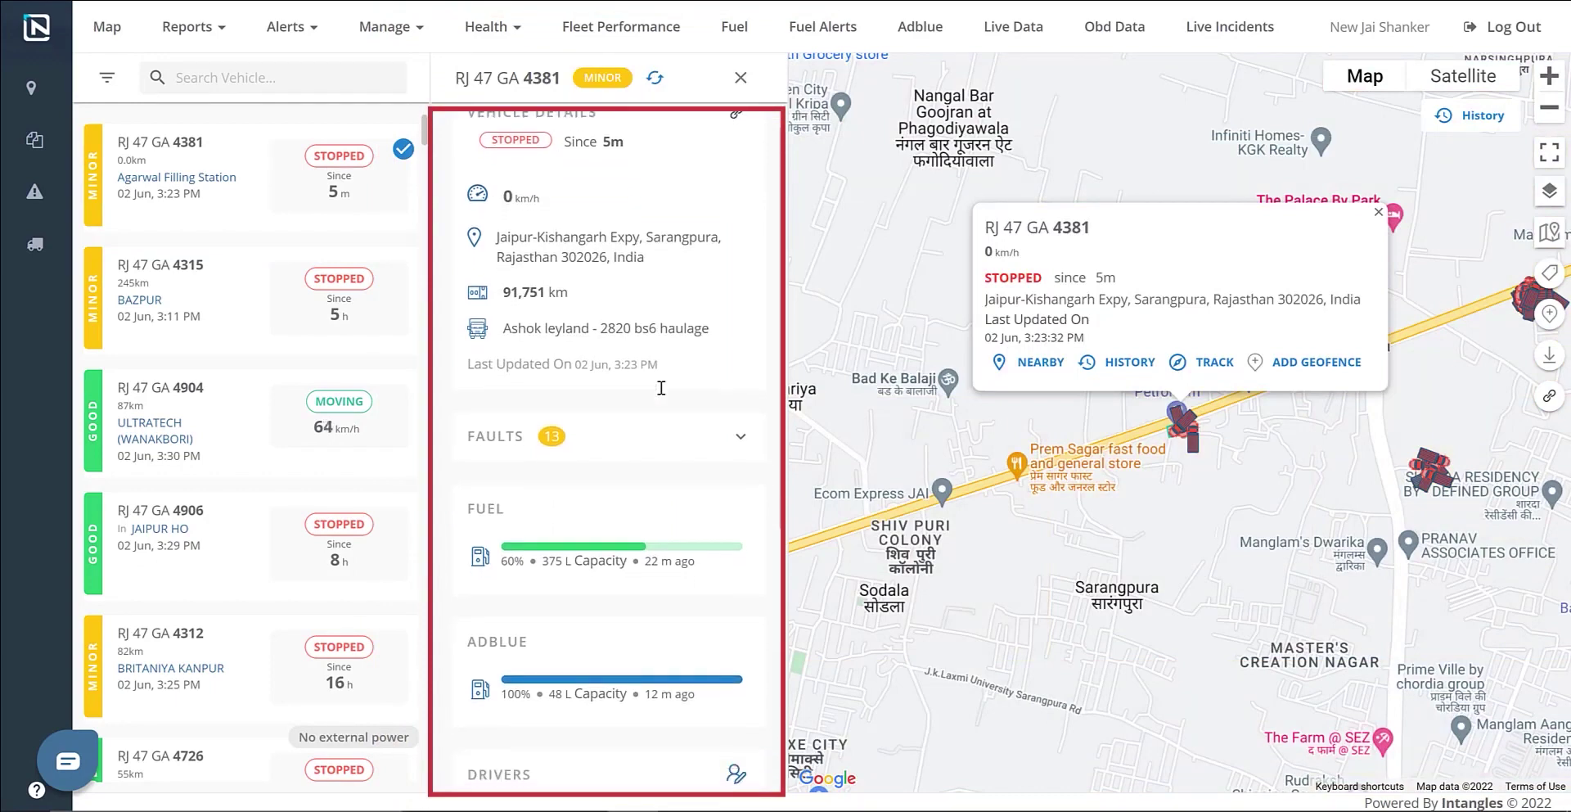
scroll(661, 387, down, 1)
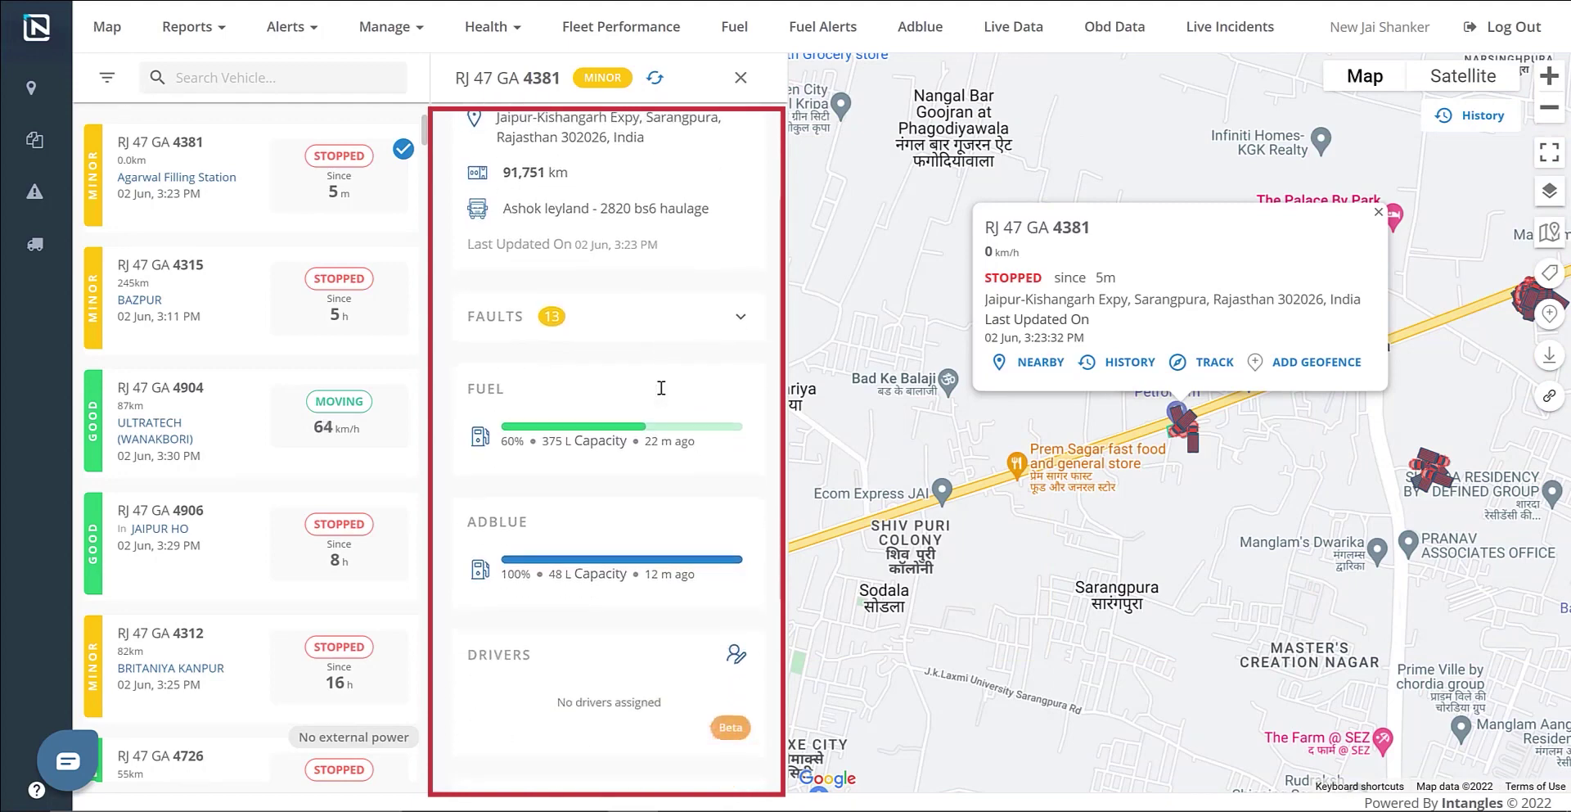
scroll(661, 388, down, 2)
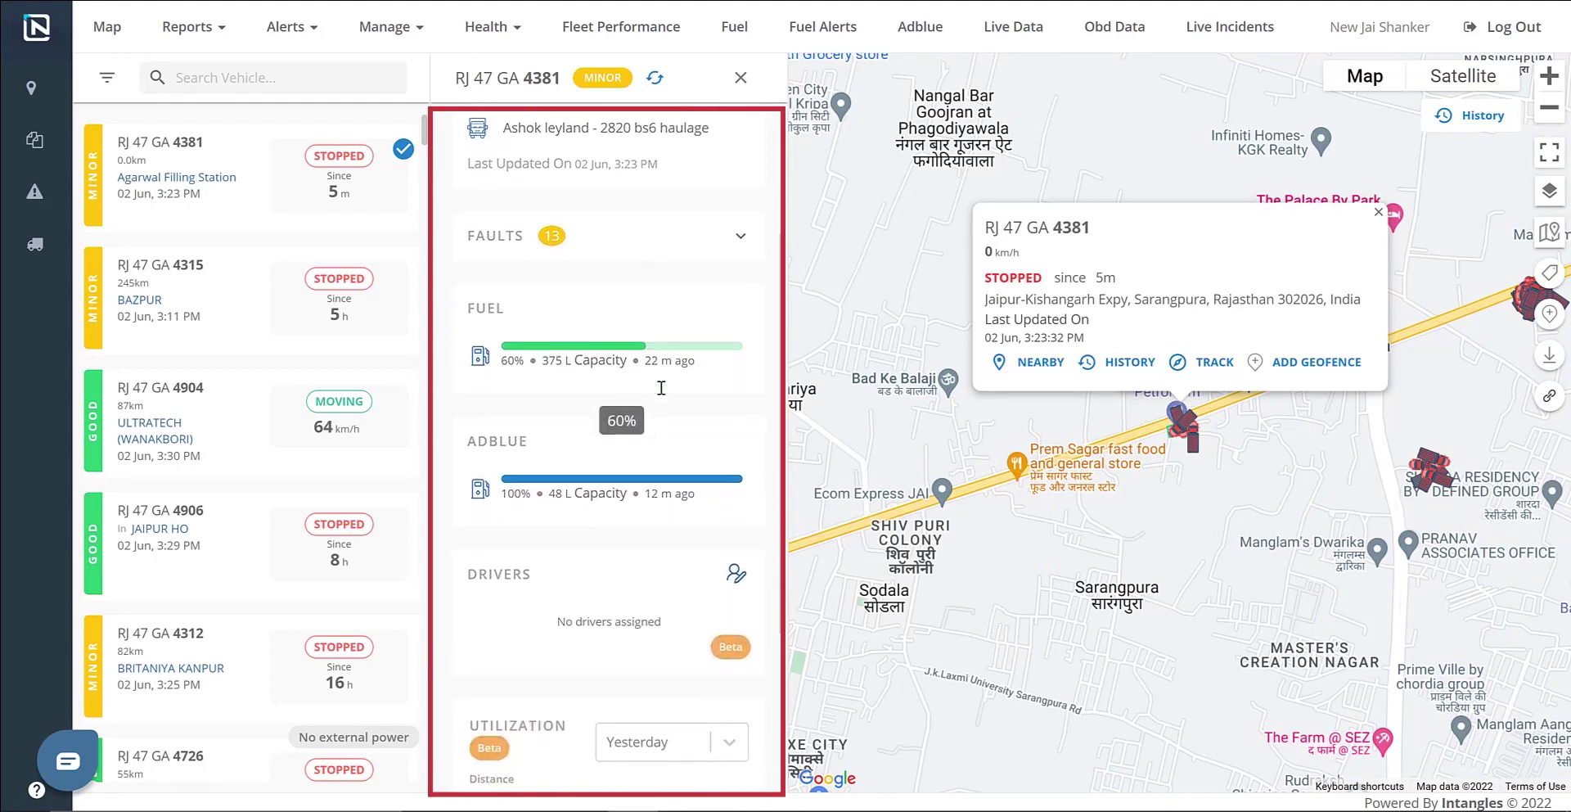
scroll(630, 540, down, 3)
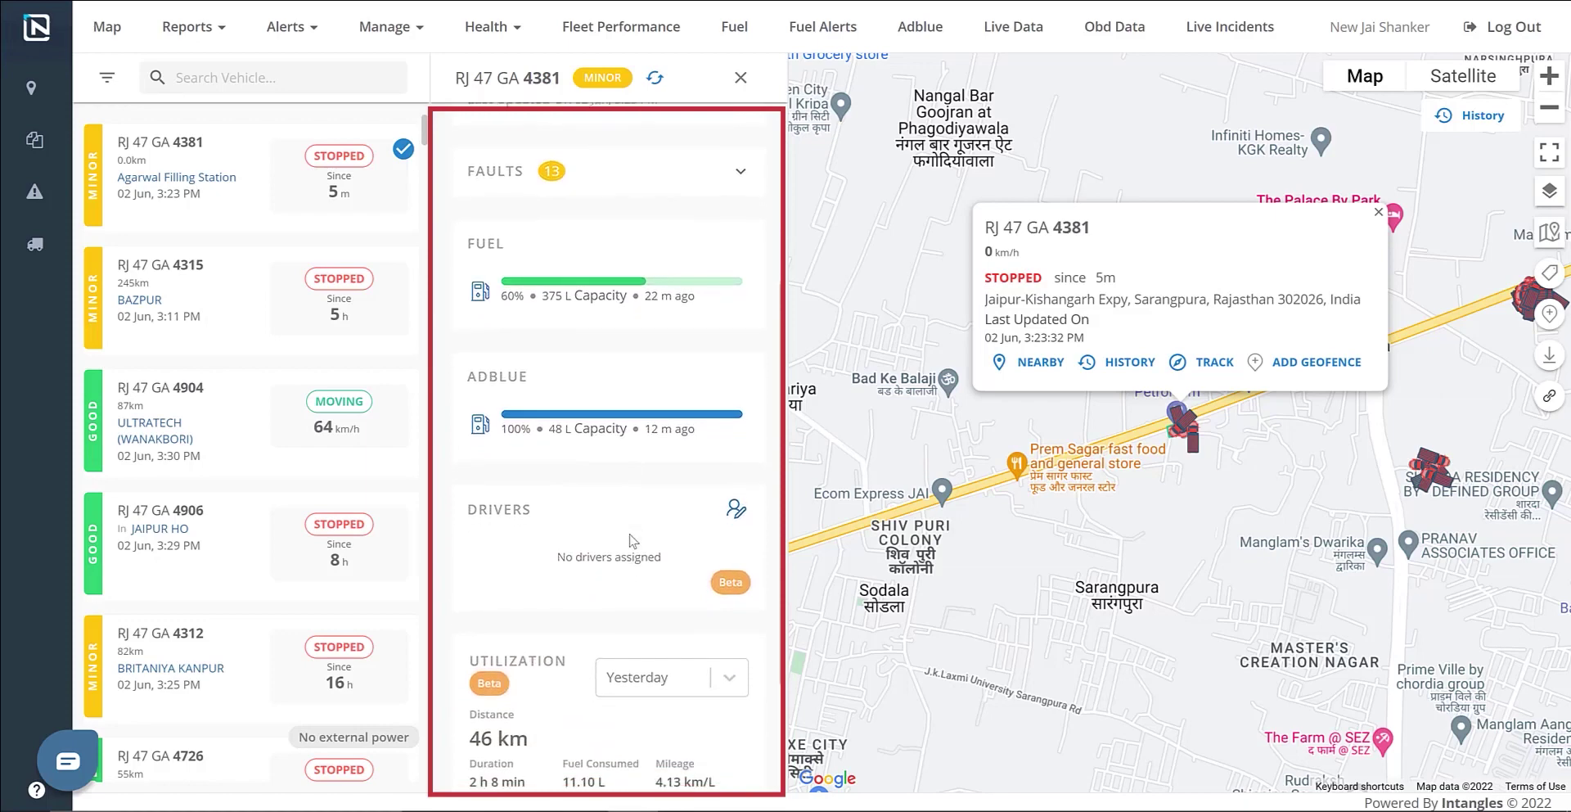
scroll(630, 540, down, 1)
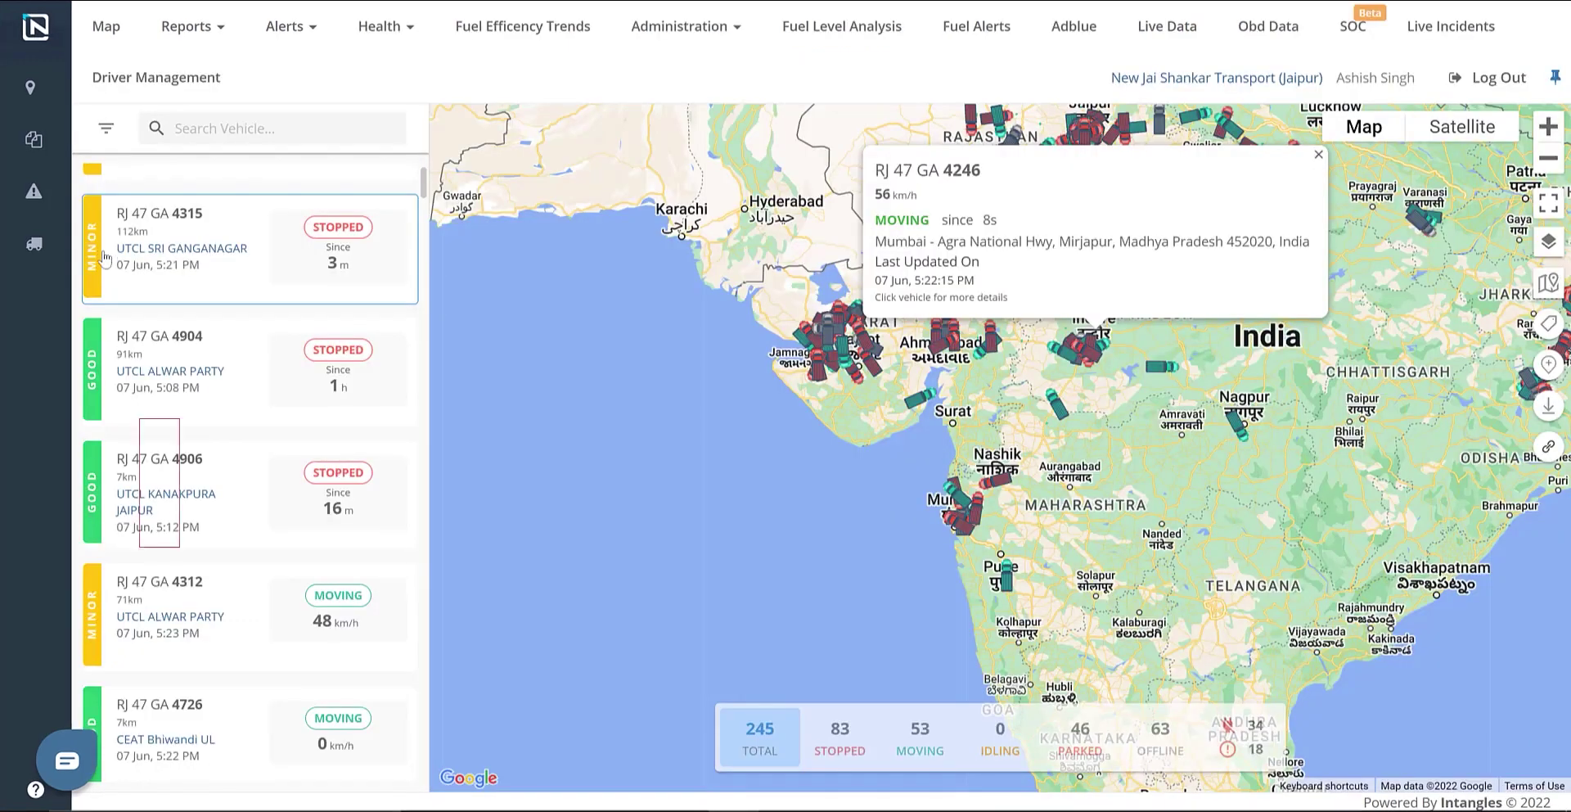
scroll(135, 503, up, 1)
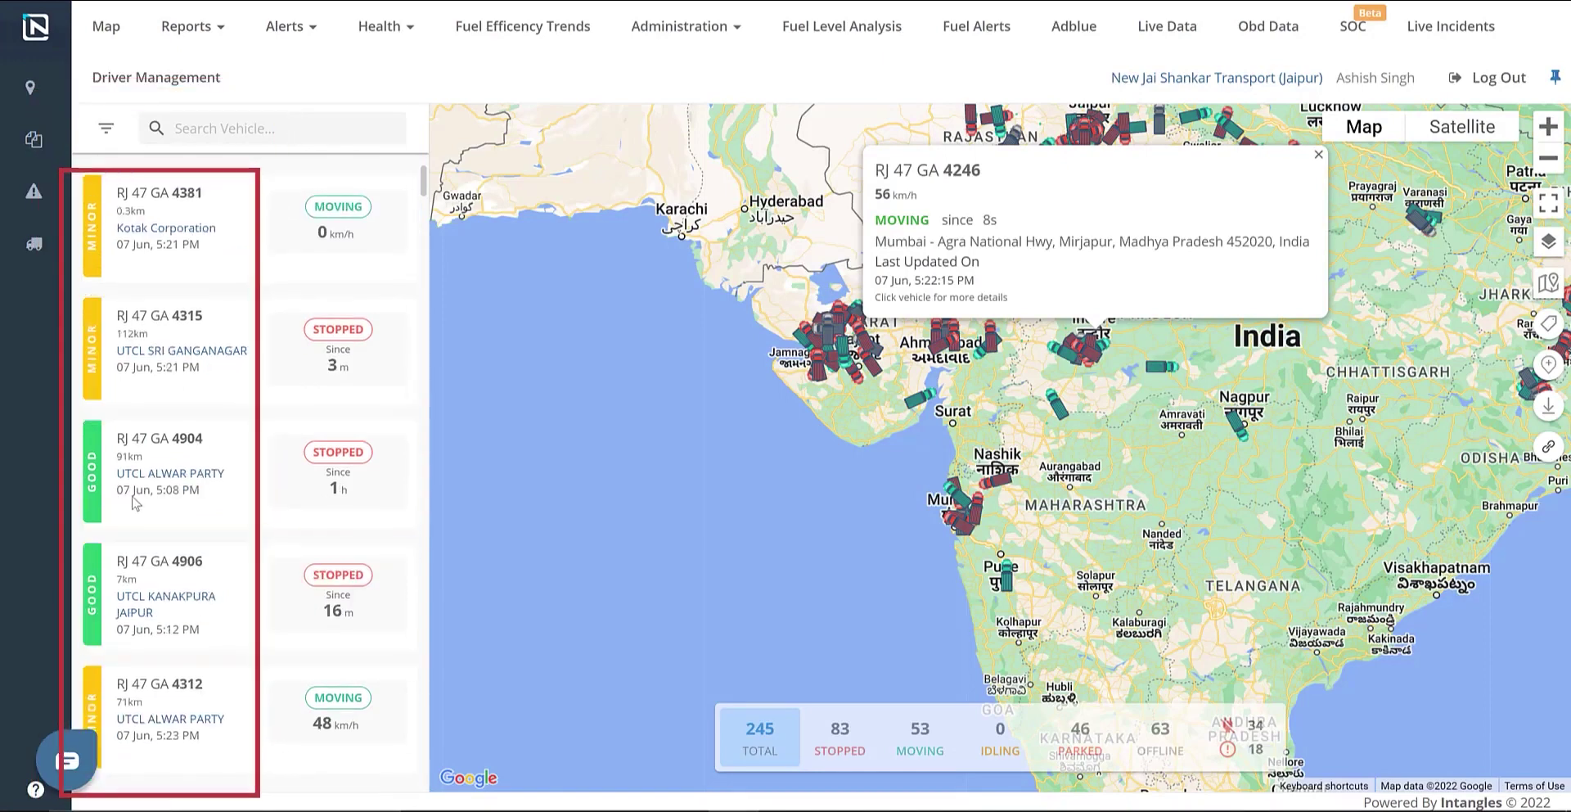
scroll(135, 501, down, 5)
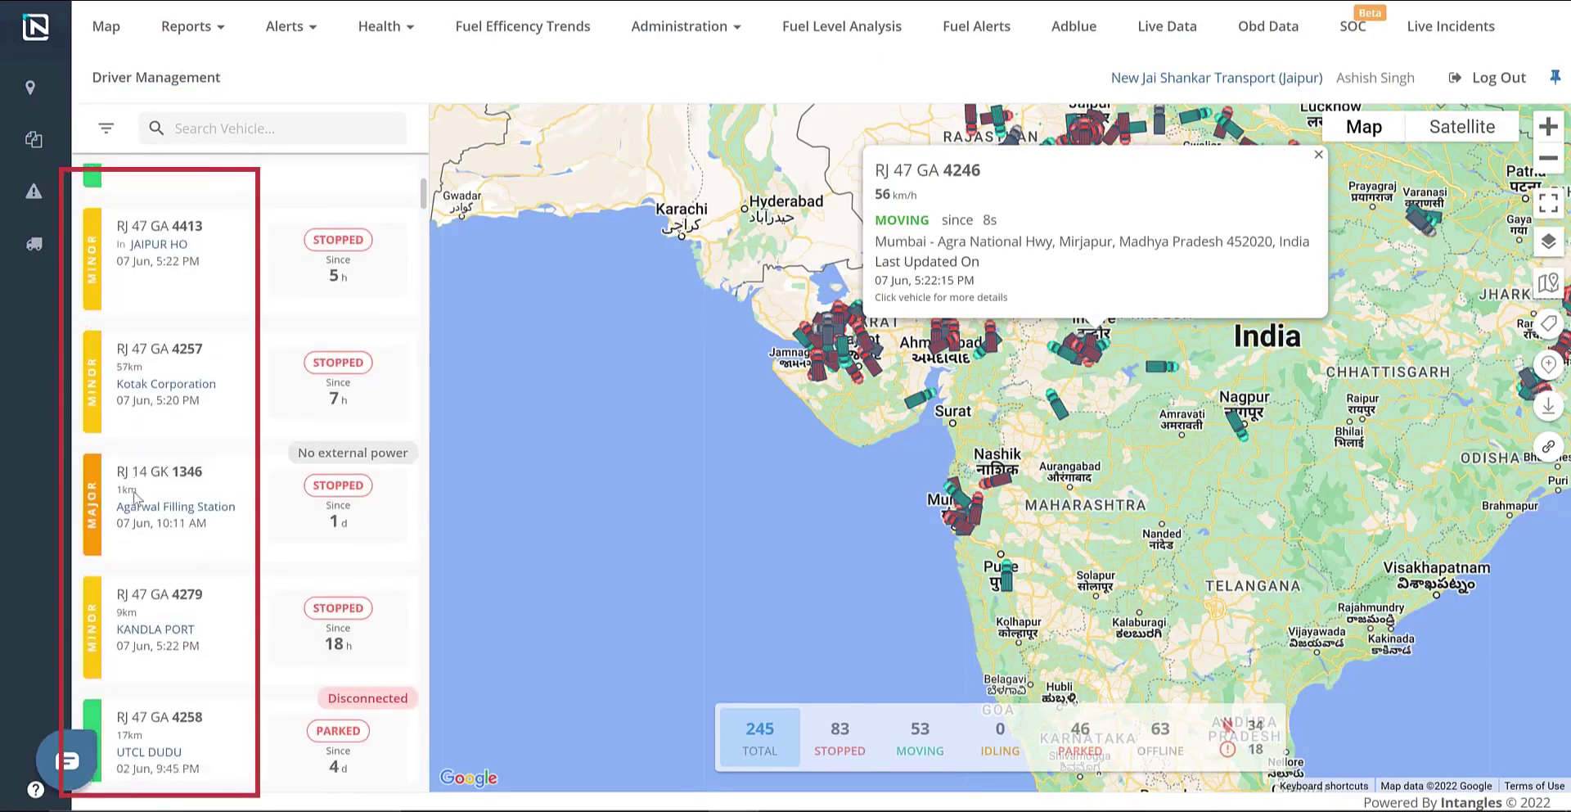
scroll(135, 493, down, 1)
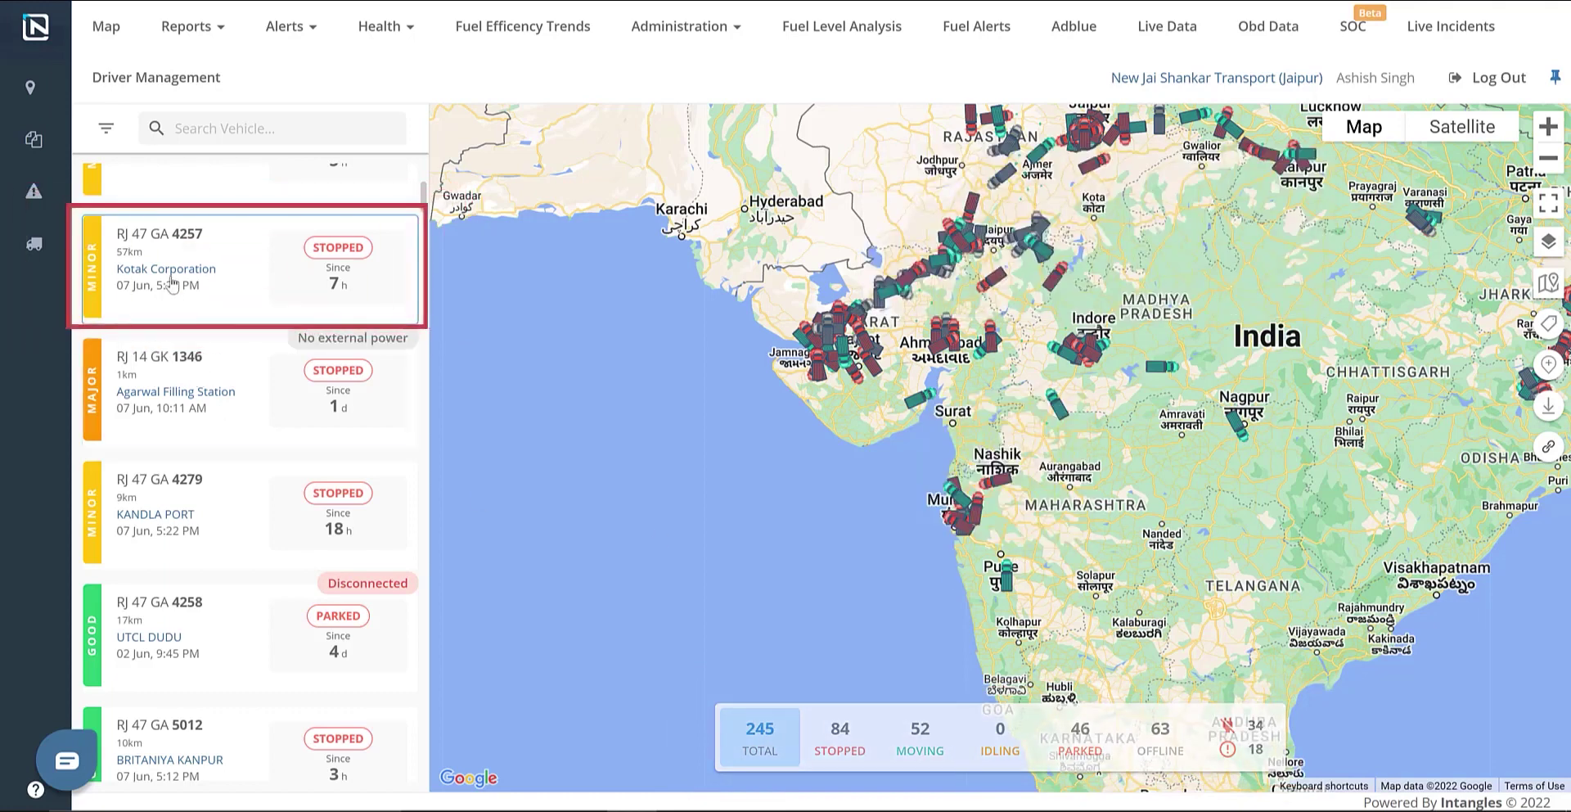
double_click(171, 276)
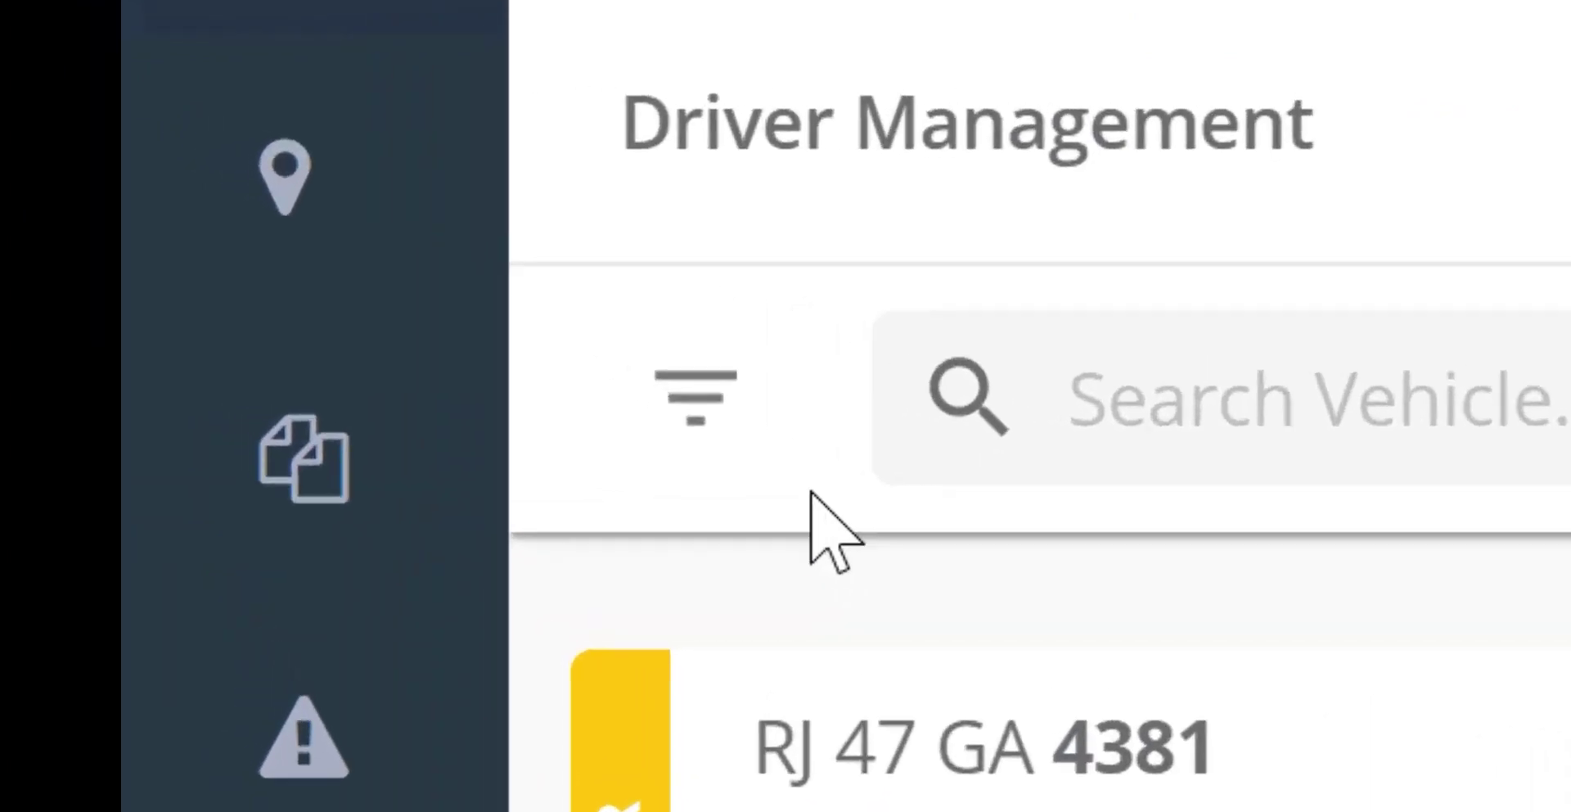
Step: Open the vehicle list filters and expand HEALTH to show Critical, Major, Minor and Good
click(671, 413)
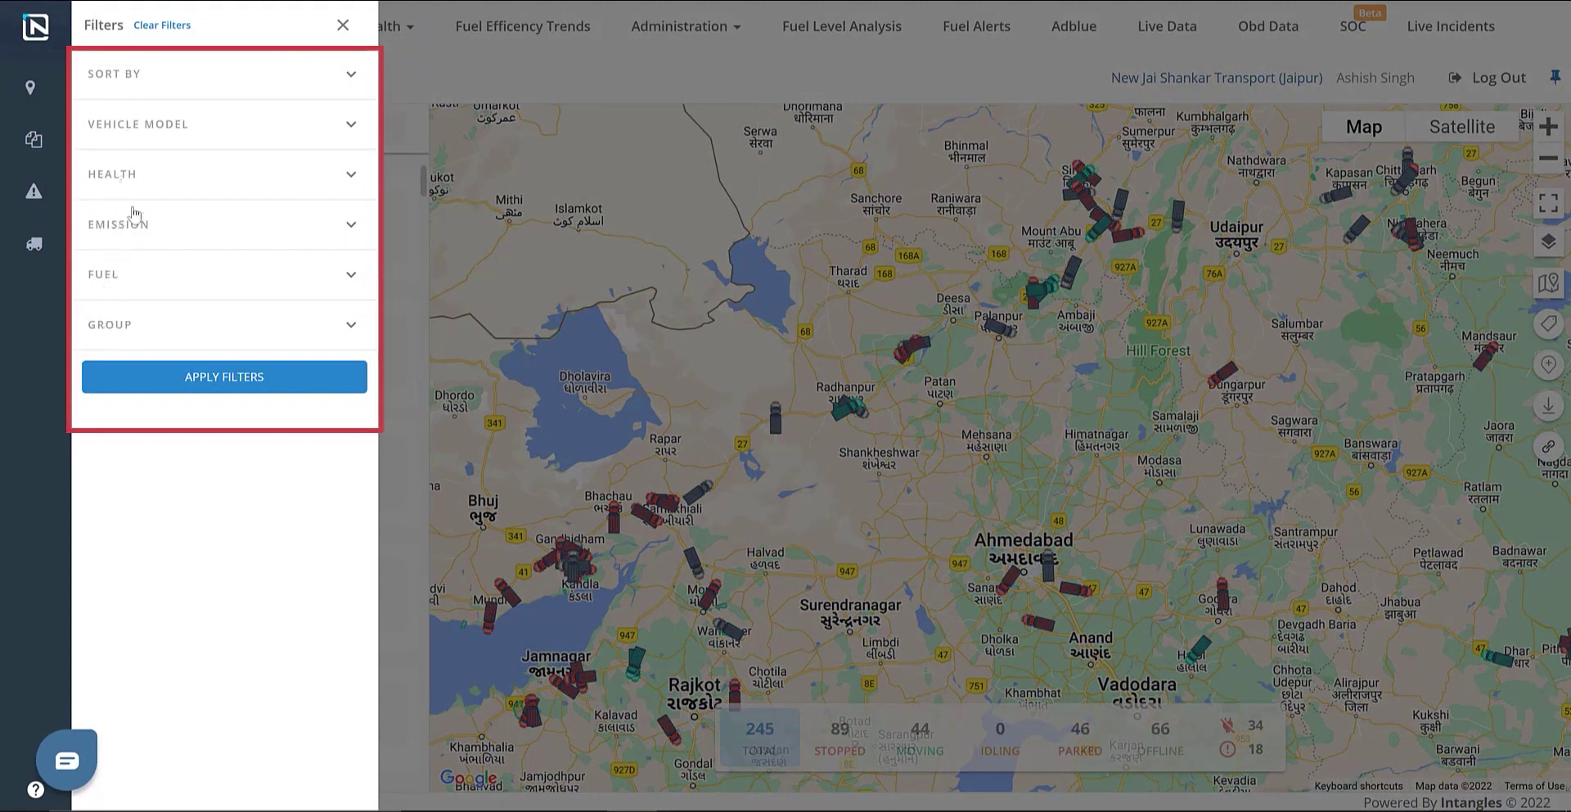
click(159, 168)
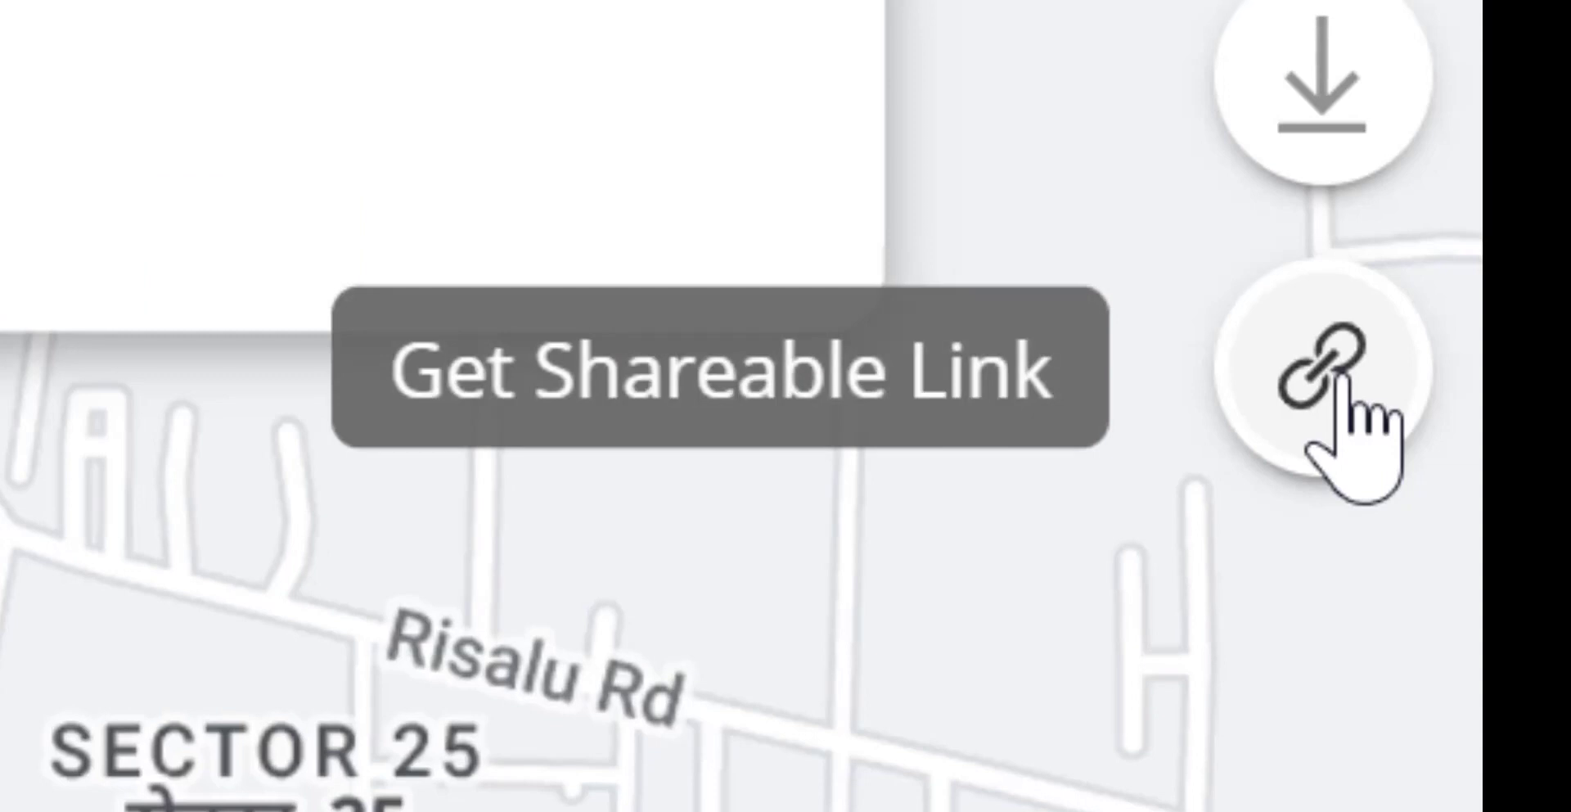
click(1342, 383)
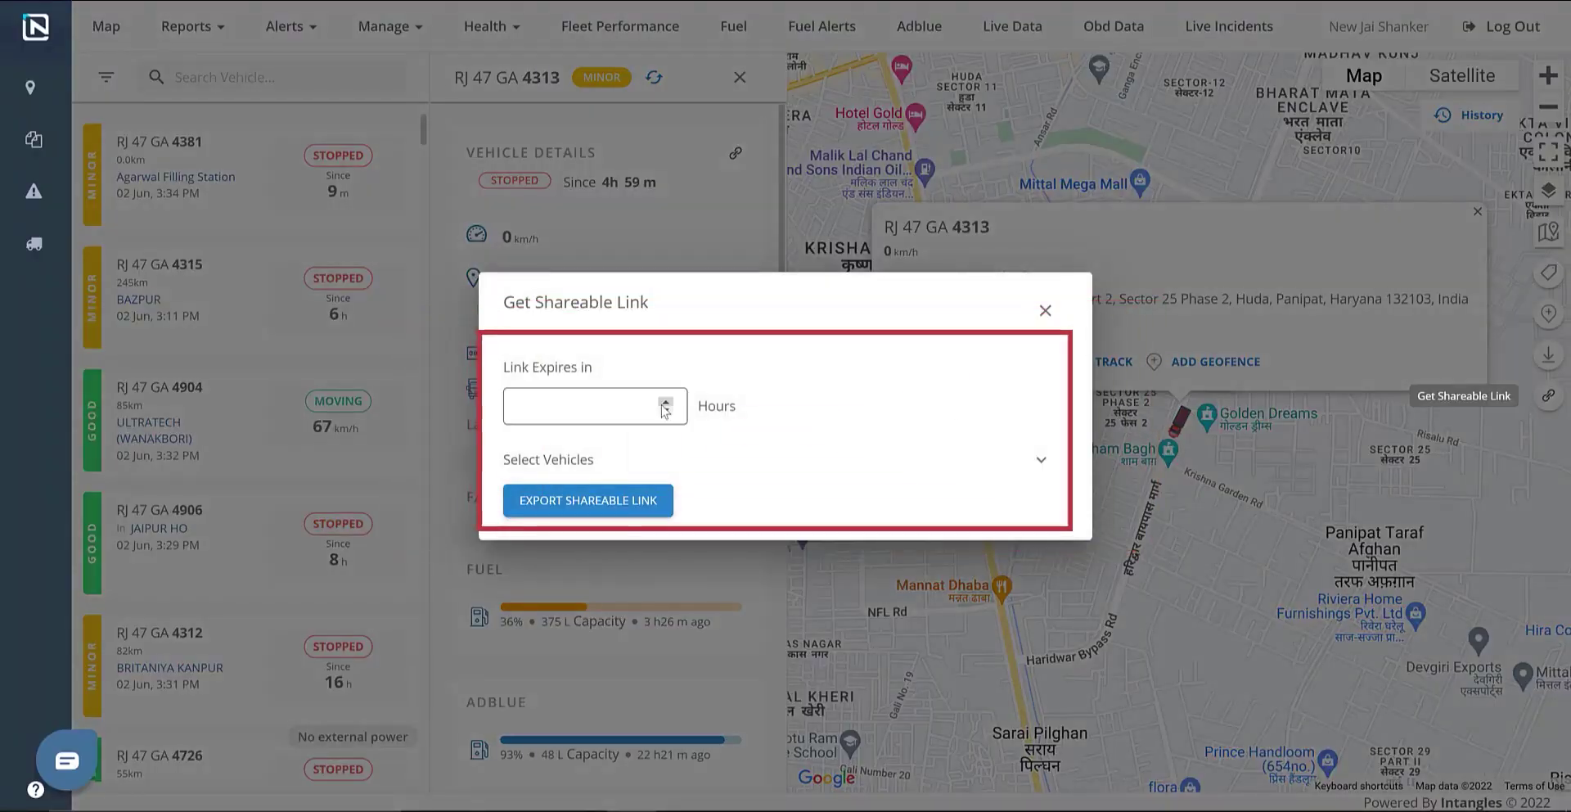
click(664, 404)
click(579, 460)
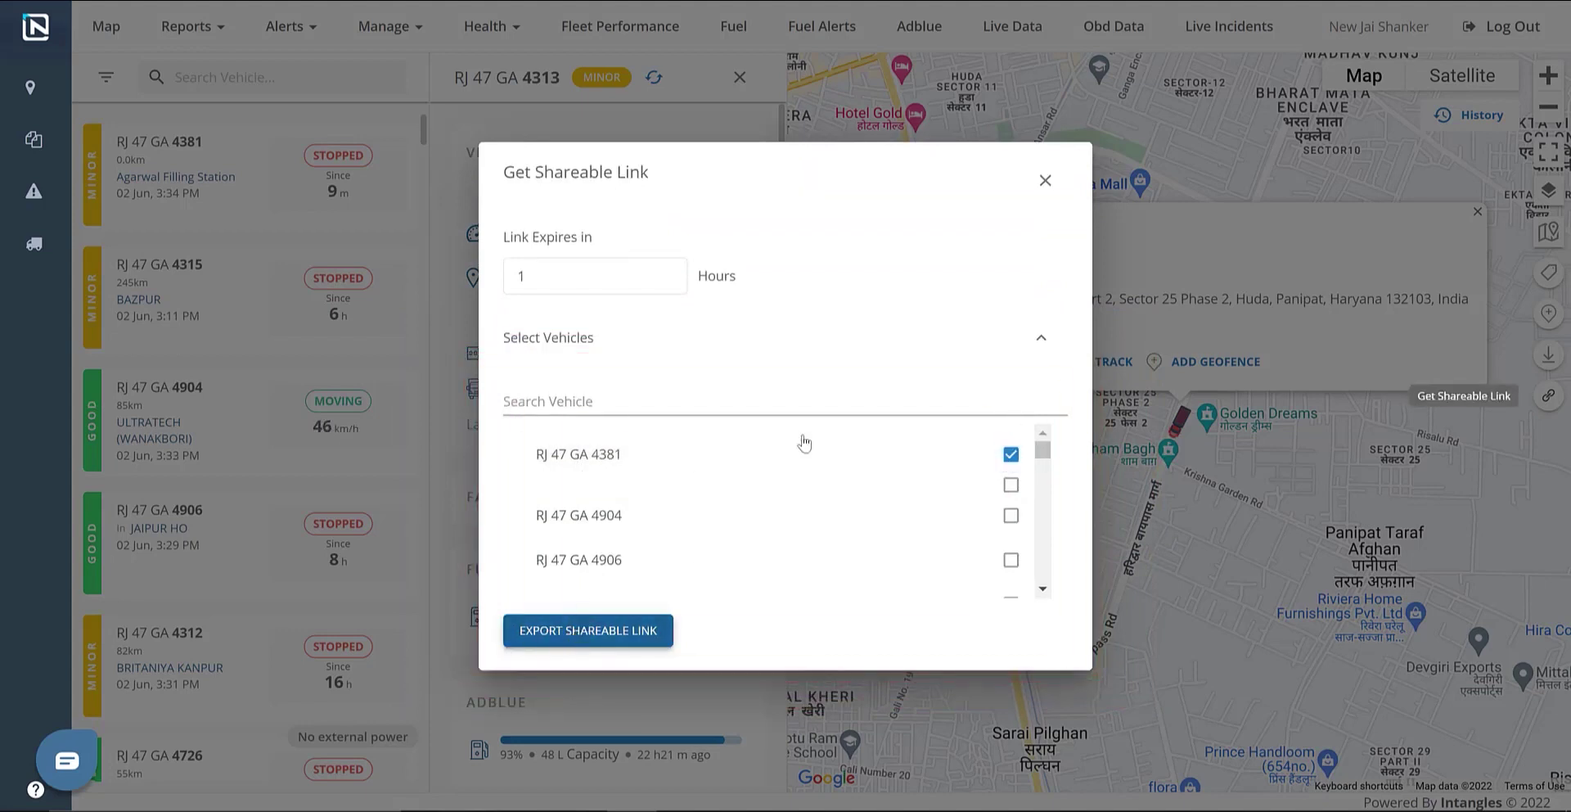
click(1046, 182)
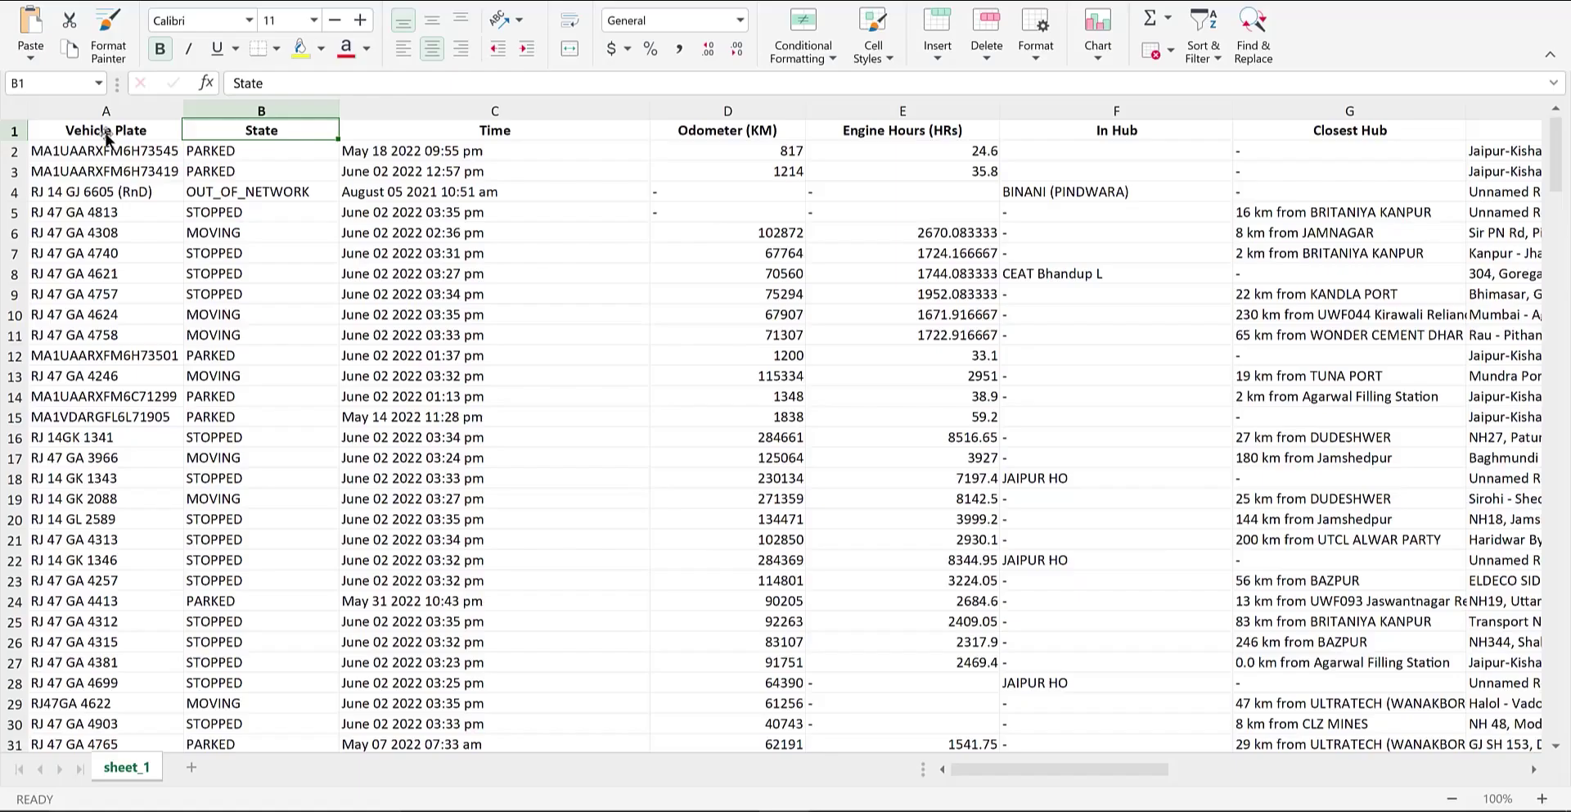
key(Right)
key(Right)
key(Right)
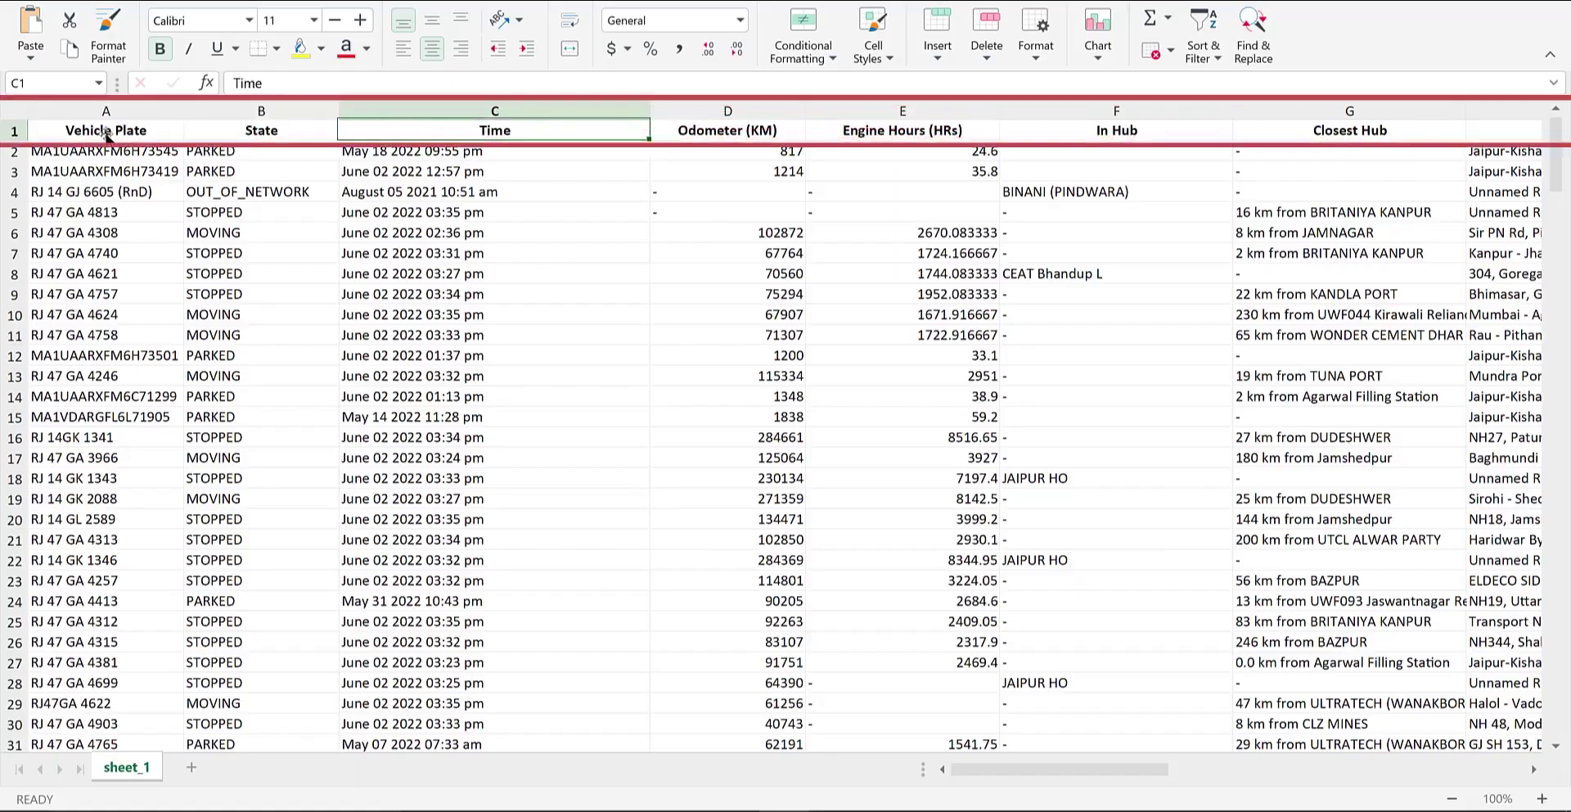
key(Right)
key(Right)
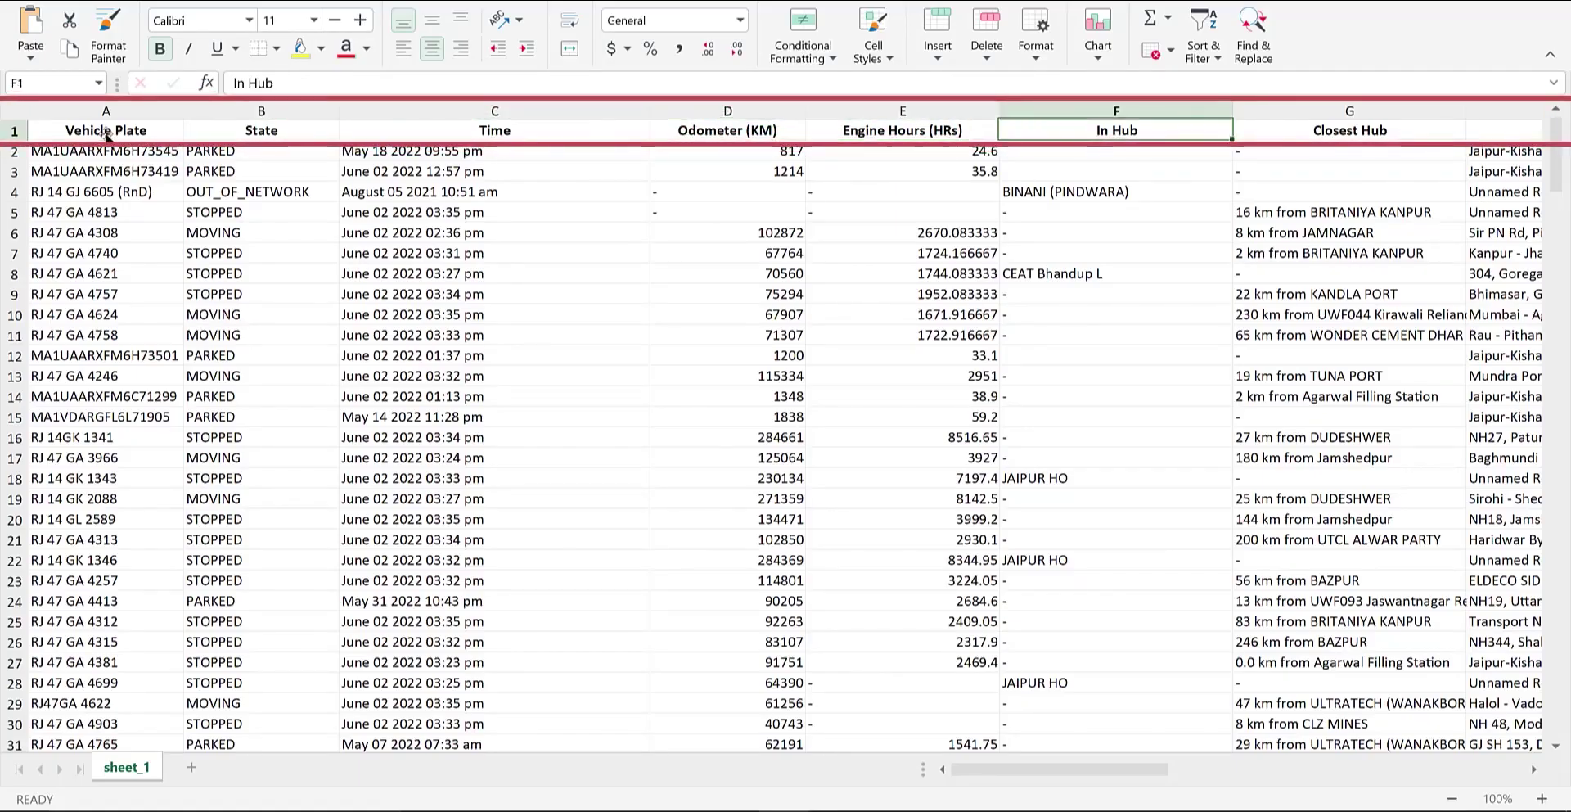